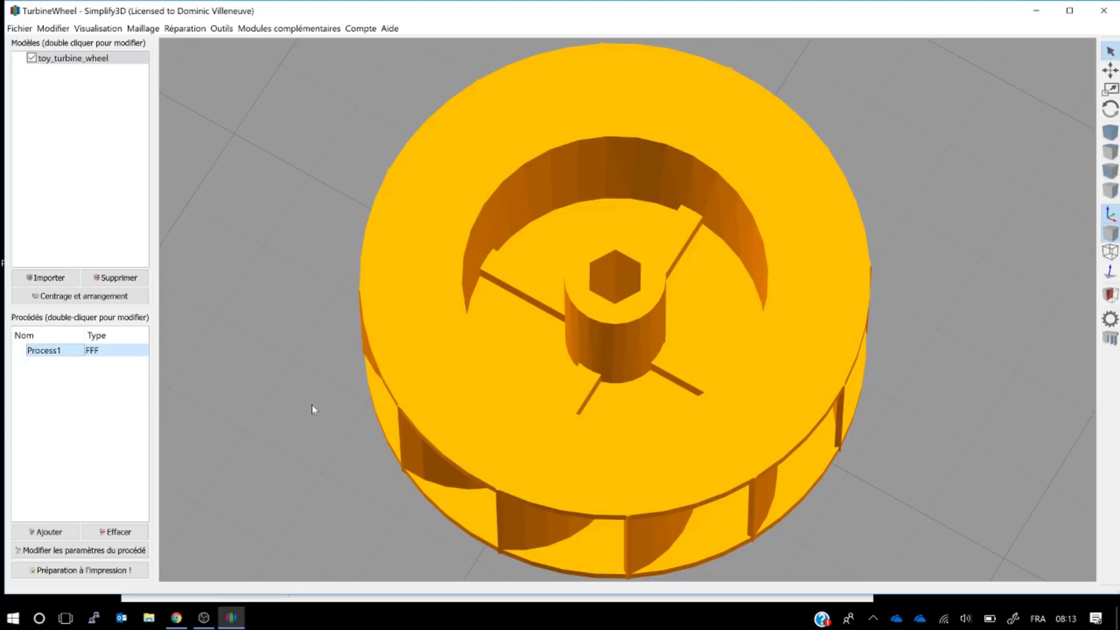
# Load the TEVO Tornado profile in the Process1 settings without saving the Default profile changes, keeping the advanced settings shown.
pyautogui.doubleClick(56, 350)
pyautogui.click(383, 157)
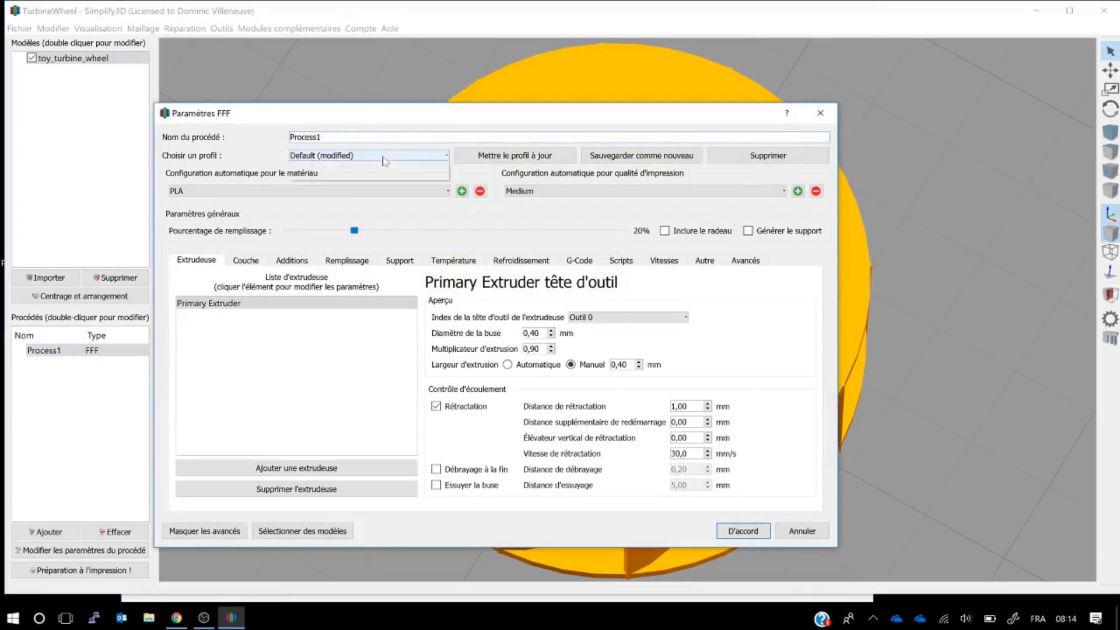
pyautogui.click(361, 175)
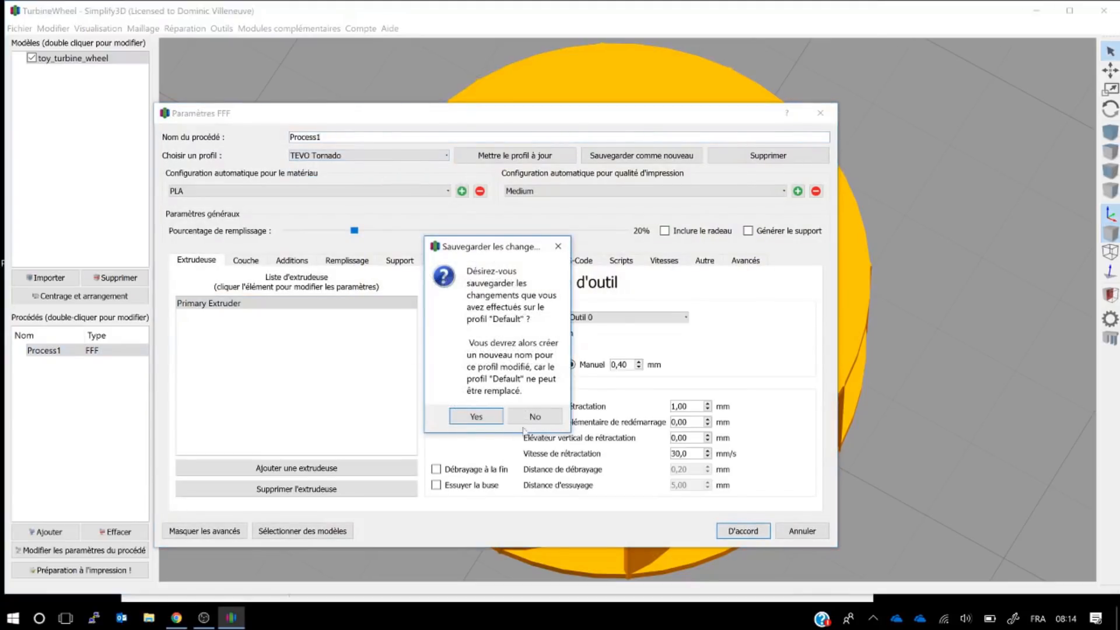
pyautogui.click(532, 417)
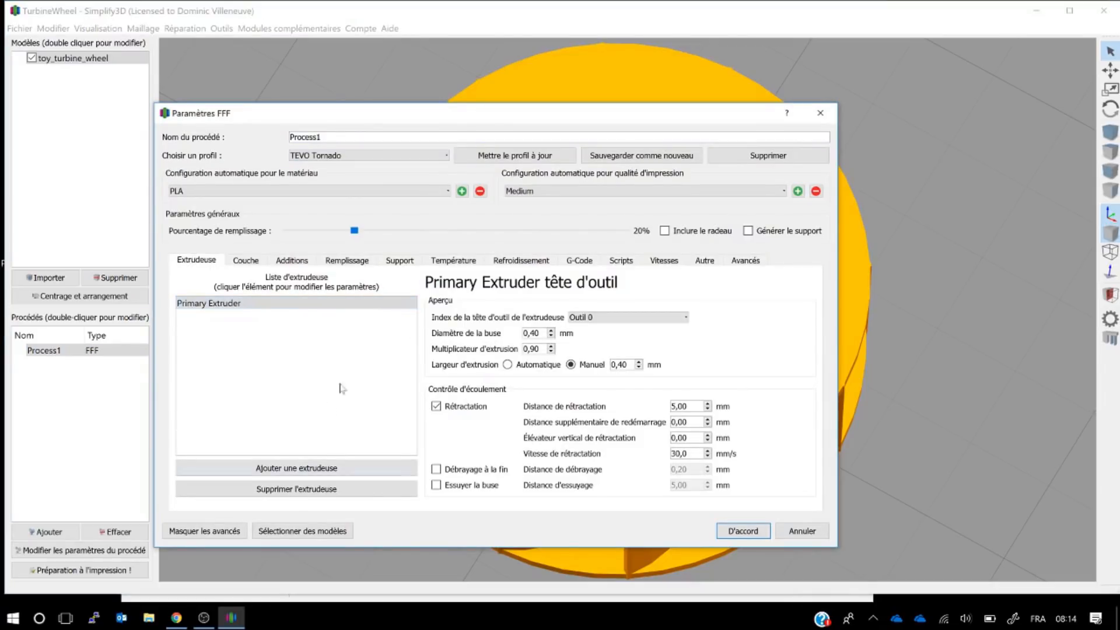
pyautogui.click(233, 528)
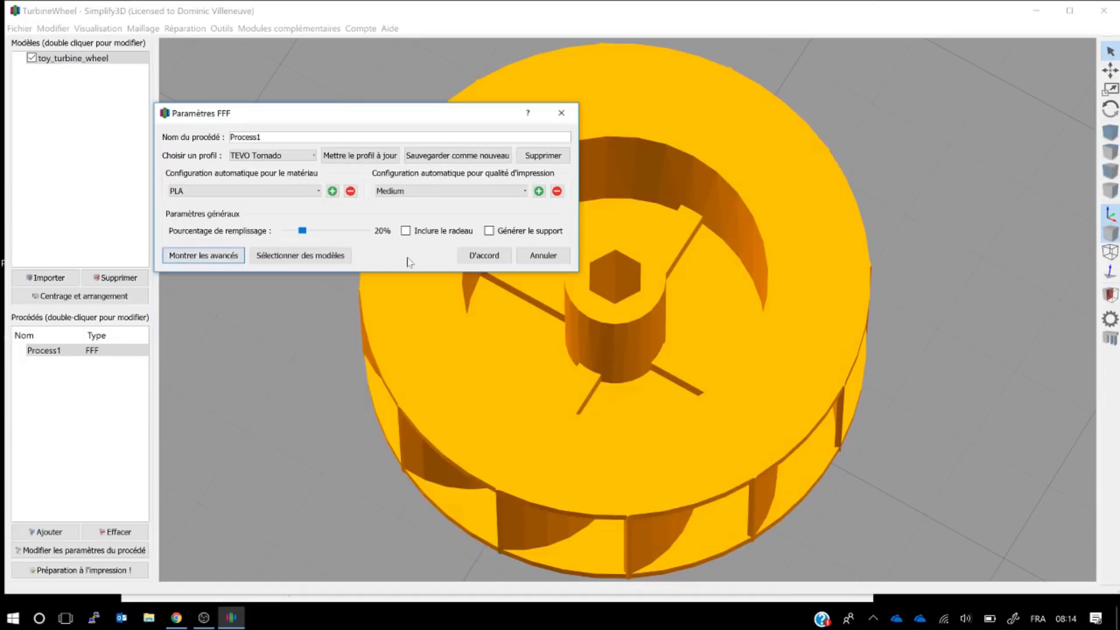
pyautogui.click(215, 257)
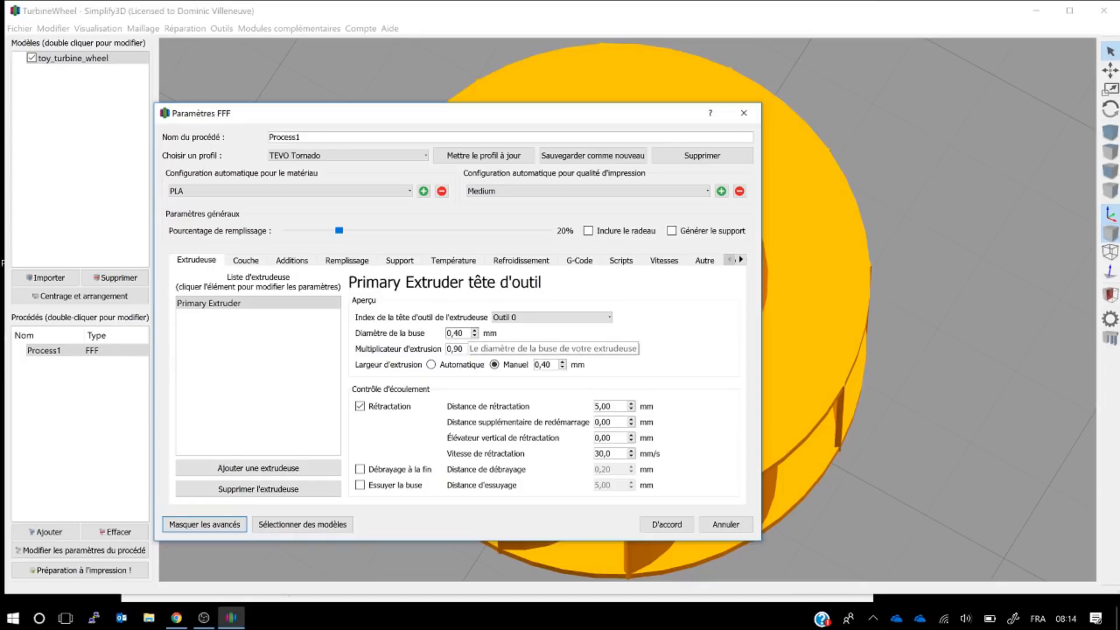
# Try the automatic extrusion width and reselect PLA as the material configuration.
pyautogui.doubleClick(457, 333)
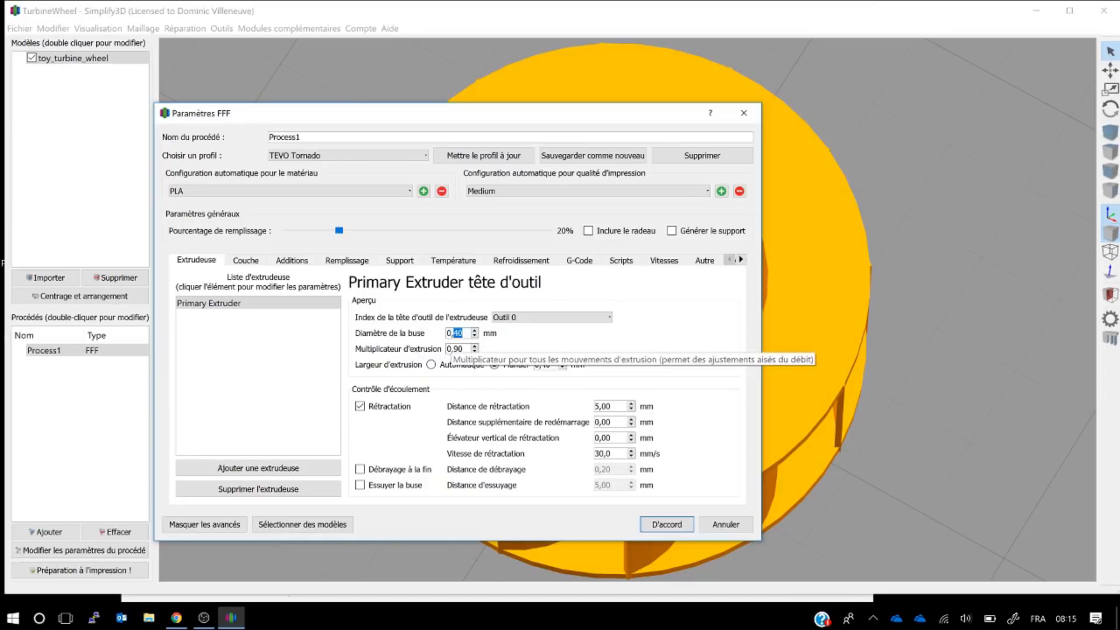
pyautogui.moveTo(458, 349); pyautogui.dragTo(463, 348)
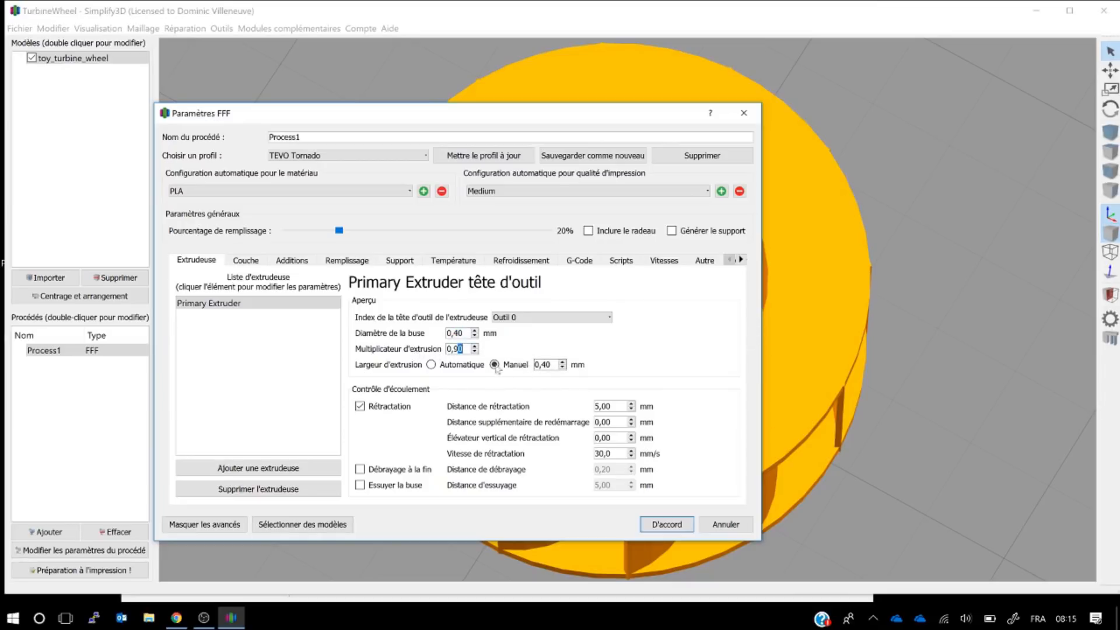
pyautogui.click(431, 364)
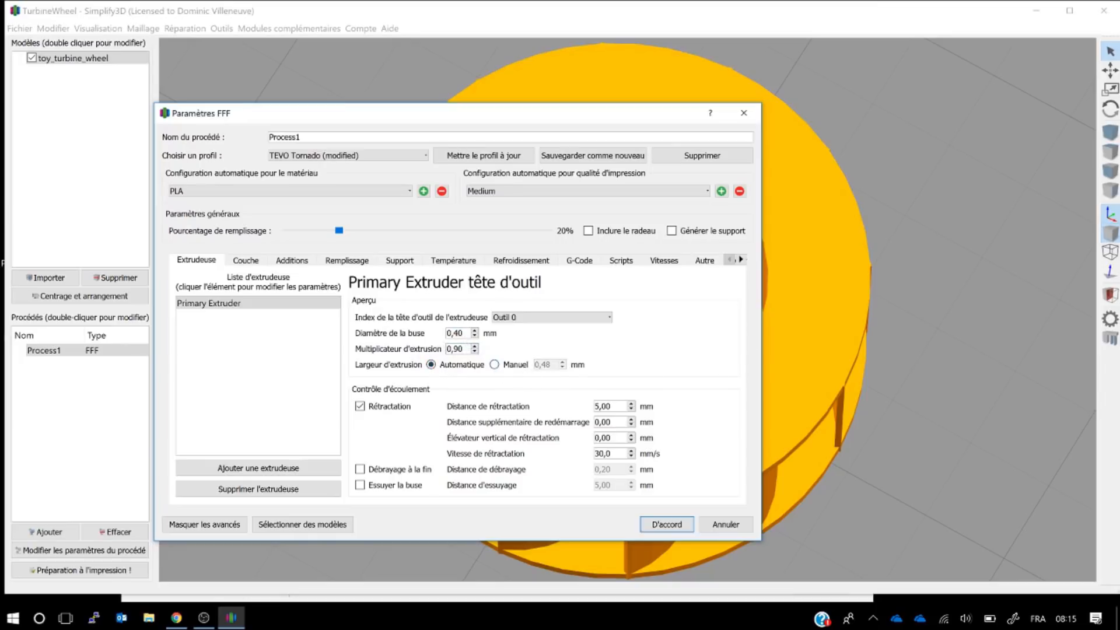
pyautogui.moveTo(463, 349); pyautogui.dragTo(406, 355)
pyautogui.click(309, 191)
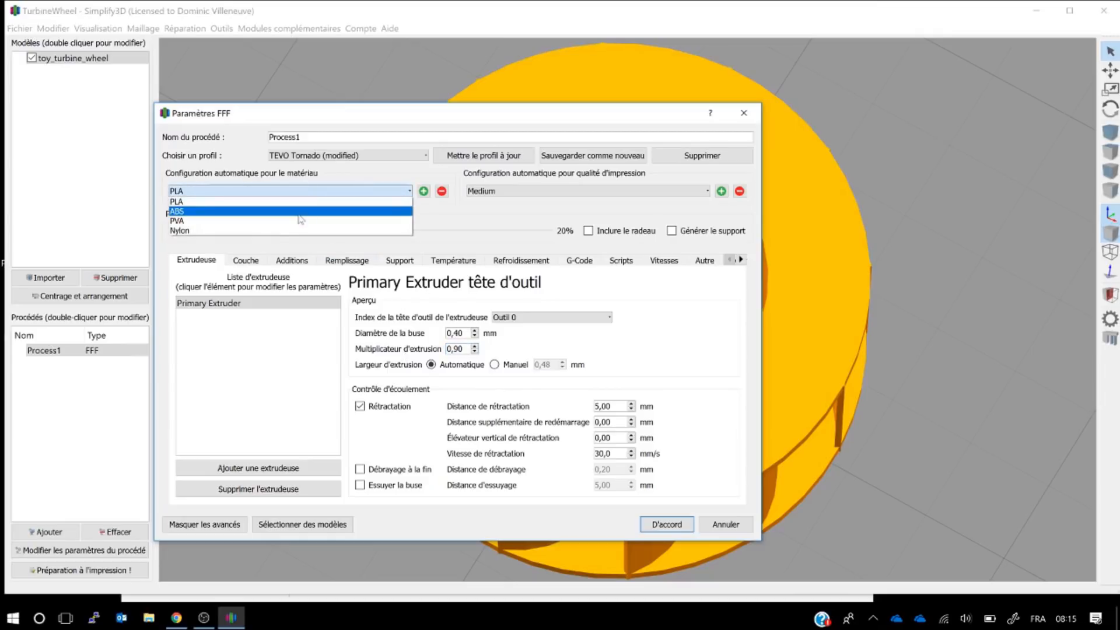
pyautogui.click(310, 203)
pyautogui.click(347, 193)
pyautogui.click(343, 206)
# Set the primary extruder's extrusion multiplier to 1.00 and its manual extrusion width to 0.40 mm.
pyautogui.moveTo(447, 349); pyautogui.dragTo(484, 354)
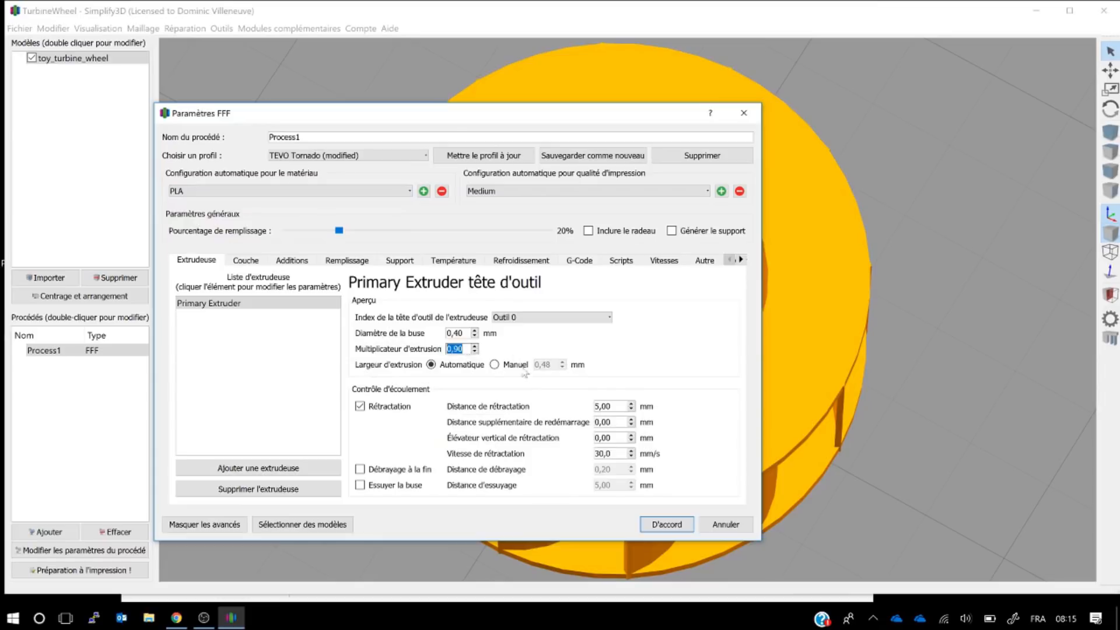
pyautogui.write('1')
pyautogui.click(494, 364)
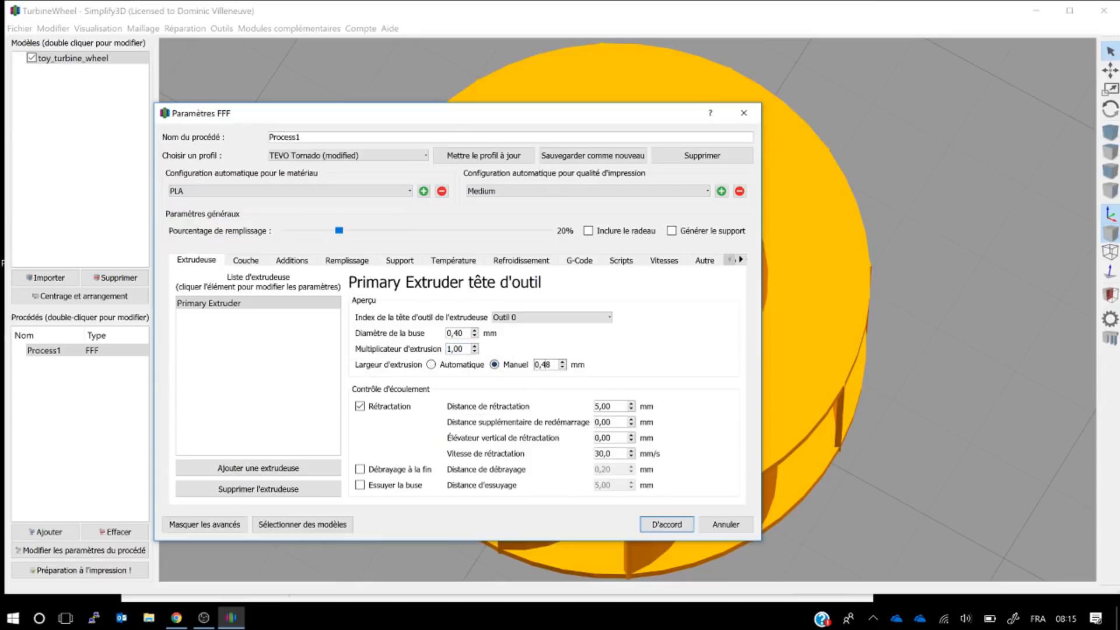
pyautogui.click(563, 366)
pyautogui.click(563, 366)
pyautogui.doubleClick(596, 406)
pyautogui.moveTo(612, 406); pyautogui.dragTo(587, 409)
pyautogui.click(359, 406)
pyautogui.click(360, 406)
pyautogui.moveTo(595, 422); pyautogui.dragTo(599, 422)
# Set the vertical lift during retraction to 0.60 mm.
pyautogui.moveTo(601, 437); pyautogui.dragTo(606, 438)
pyautogui.write('6')
pyautogui.doubleClick(603, 437)
# Set the retraction speed to 50 mm/s.
pyautogui.moveTo(600, 454); pyautogui.dragTo(584, 456)
pyautogui.write('200')
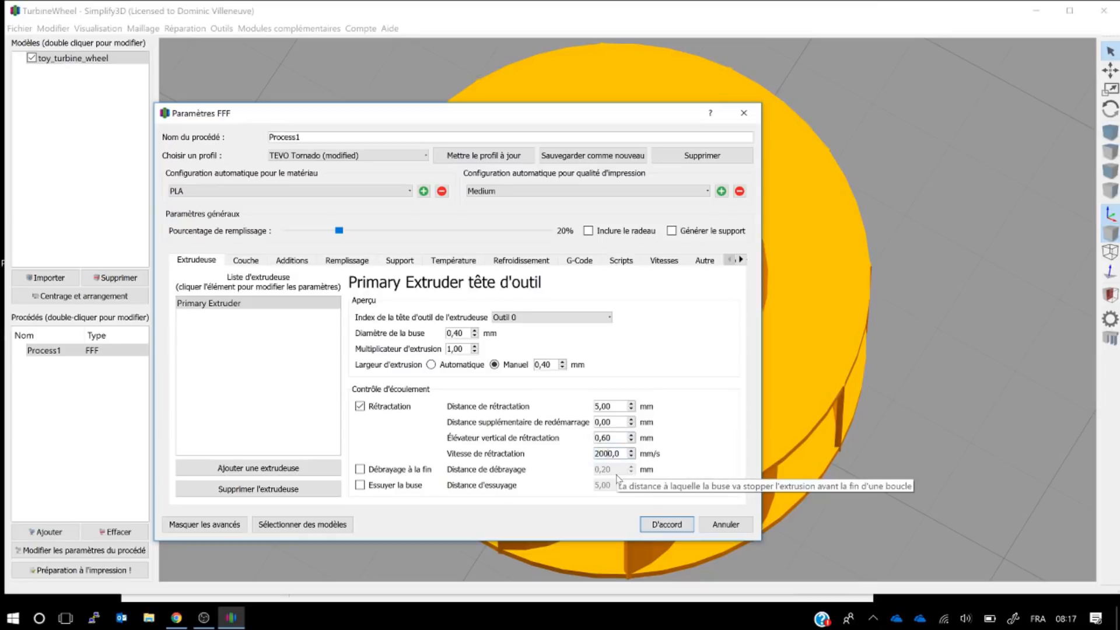
pyautogui.press('BackSpace')
pyautogui.press('BackSpace')
pyautogui.press('BackSpace')
pyautogui.write('5')
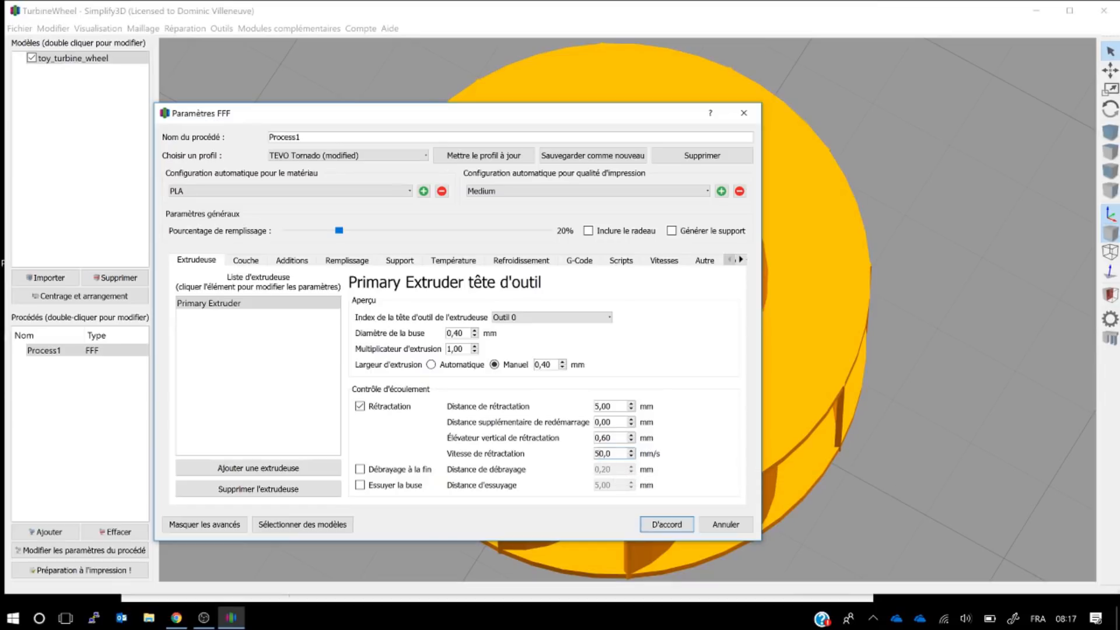
pyautogui.moveTo(599, 453); pyautogui.dragTo(577, 463)
pyautogui.write('3')
# Switch coasting at the end on and off again, and view the primary layer height.
pyautogui.click(359, 469)
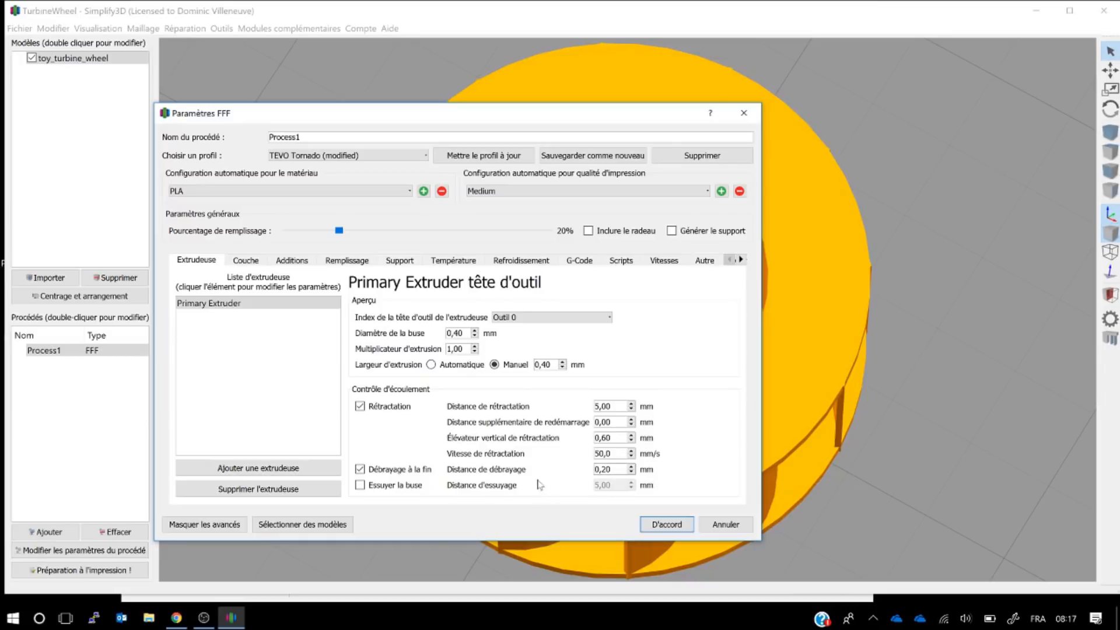
pyautogui.click(360, 468)
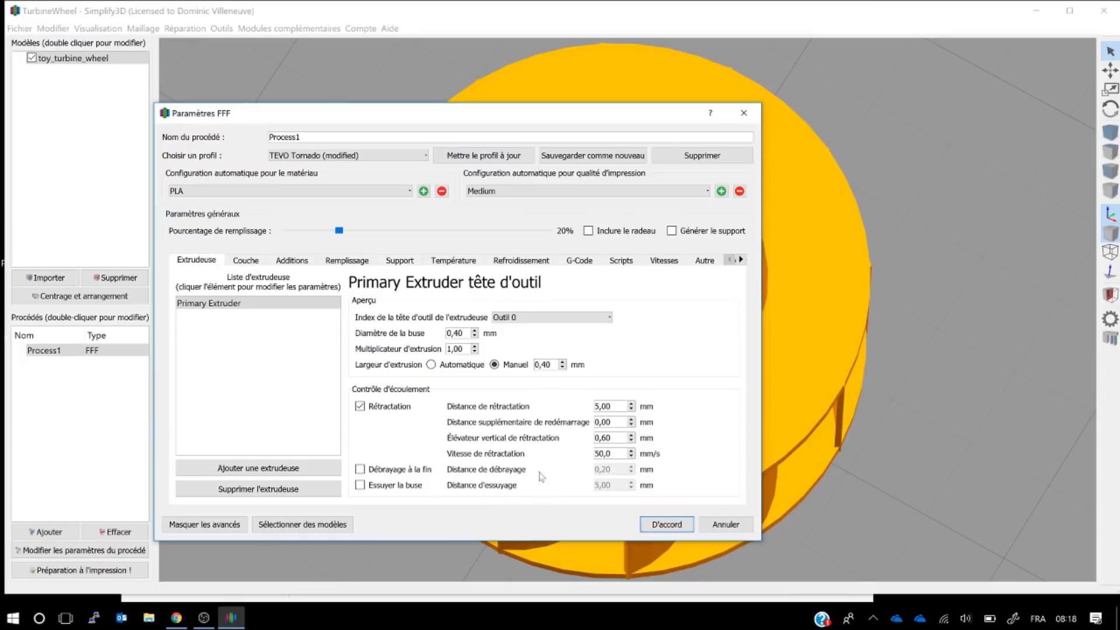
pyautogui.click(246, 261)
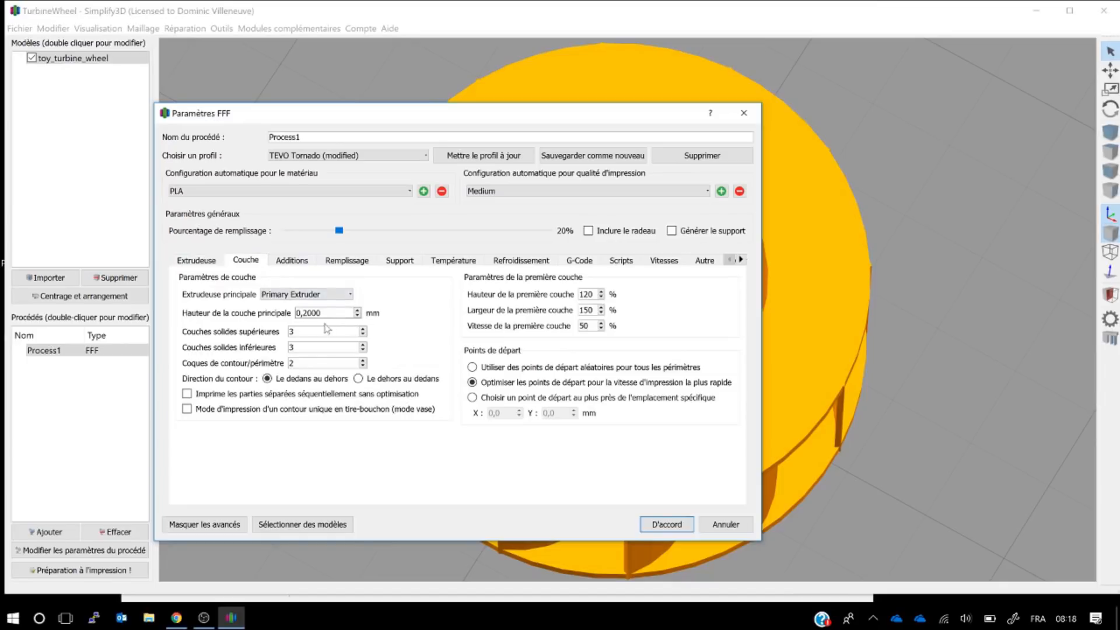
pyautogui.moveTo(302, 312); pyautogui.dragTo(306, 312)
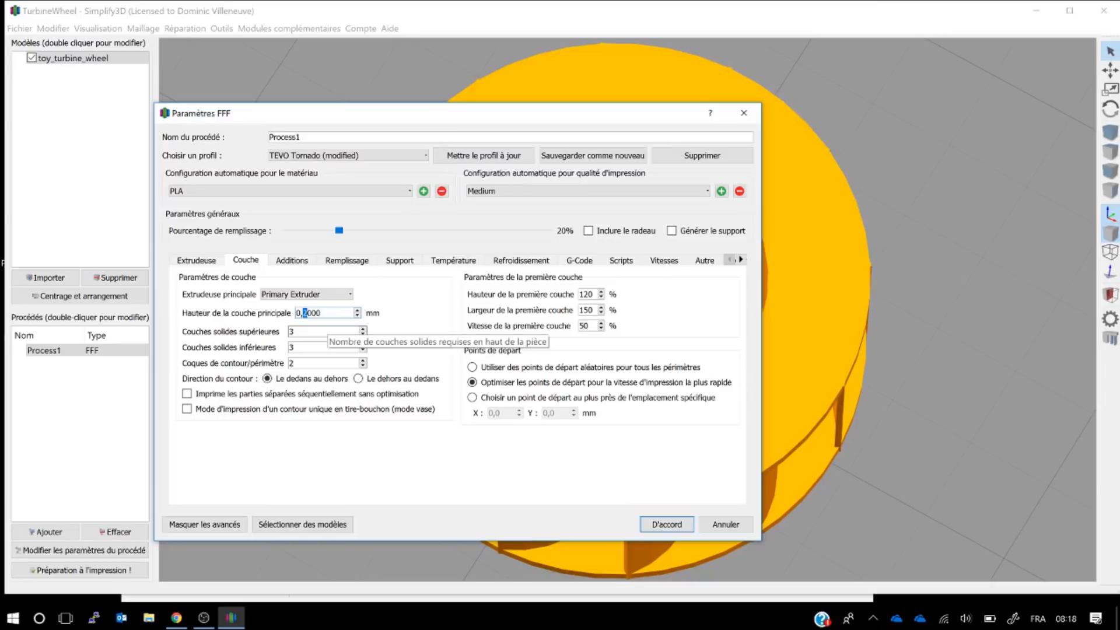
# Try the primary extruder with automatic extrusion width and an extrusion multiplier of 0.90.
pyautogui.click(217, 260)
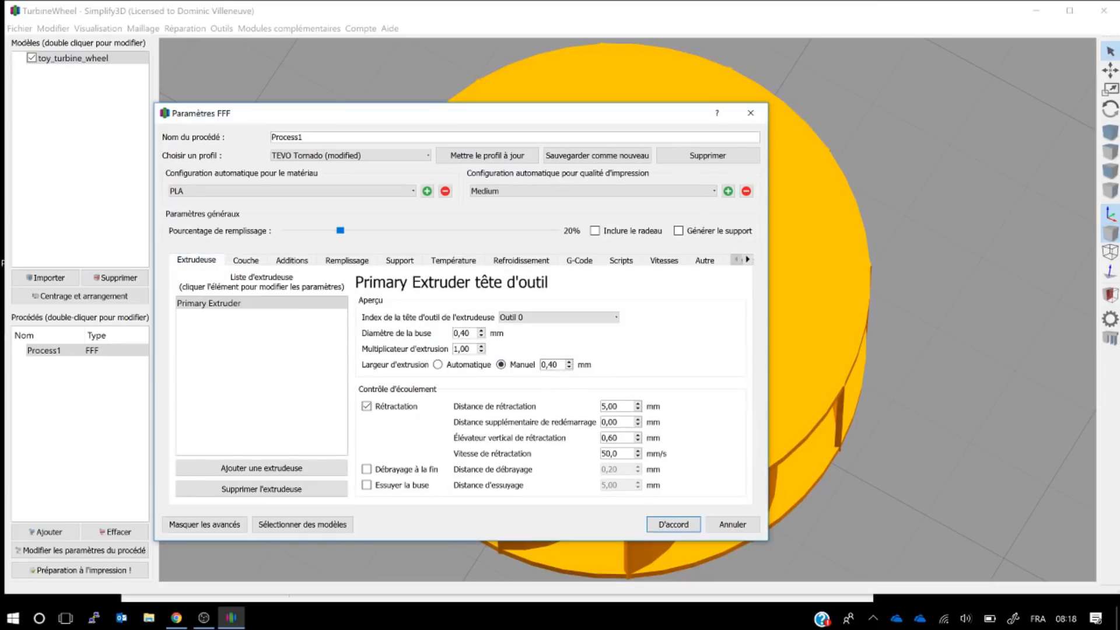
pyautogui.moveTo(557, 365); pyautogui.dragTo(541, 365)
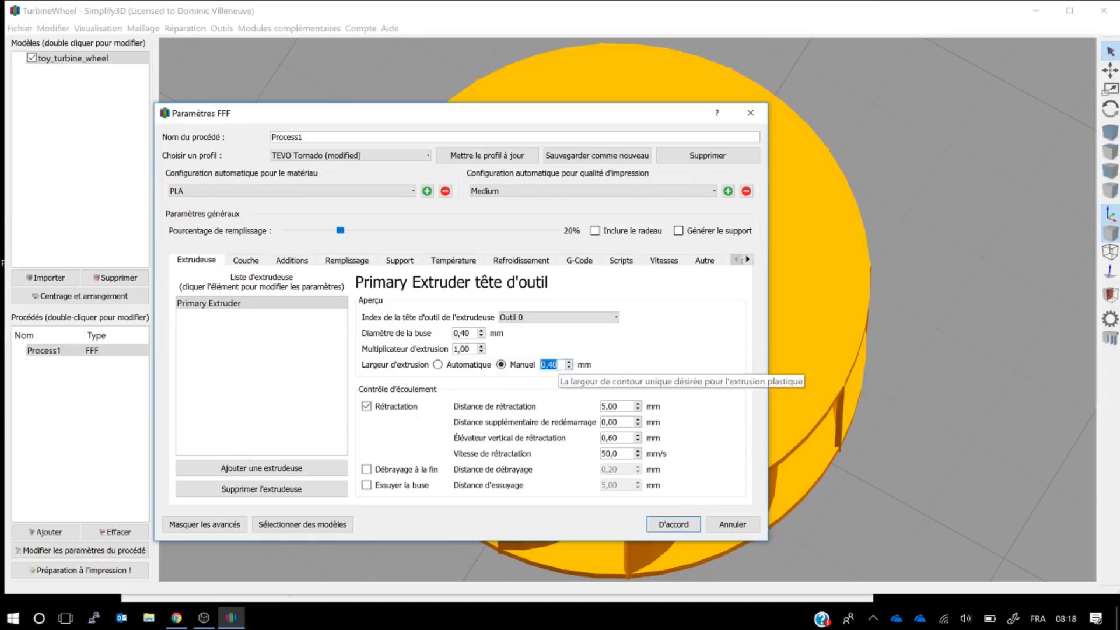
pyautogui.click(438, 365)
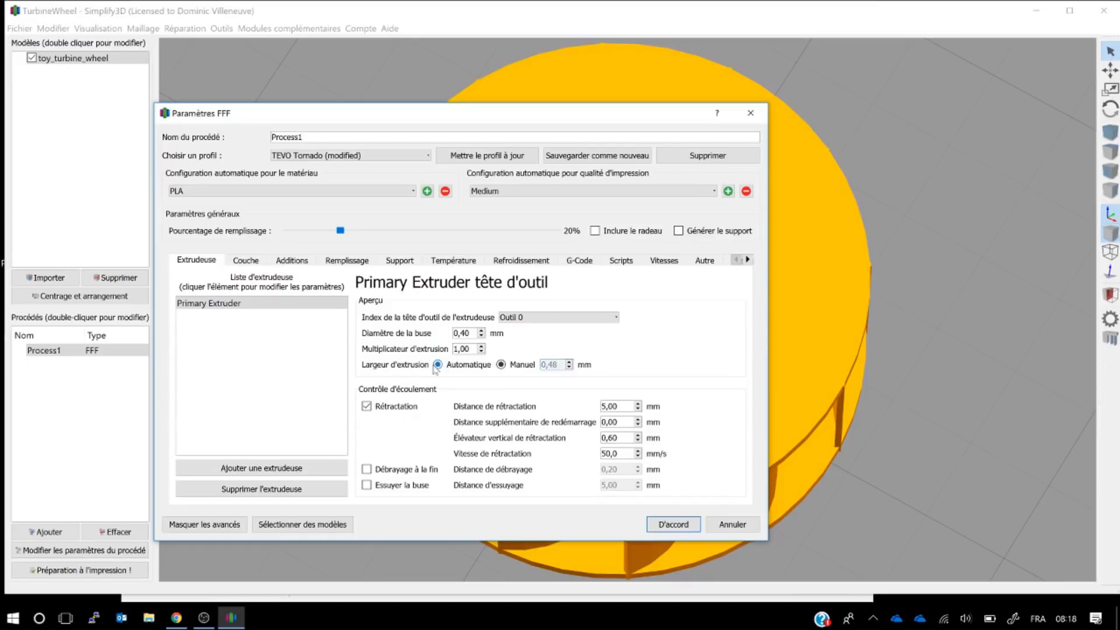
pyautogui.click(481, 351)
pyautogui.click(481, 351)
pyautogui.click(481, 351)
pyautogui.click(481, 352)
pyautogui.click(481, 351)
pyautogui.click(481, 352)
pyautogui.click(481, 352)
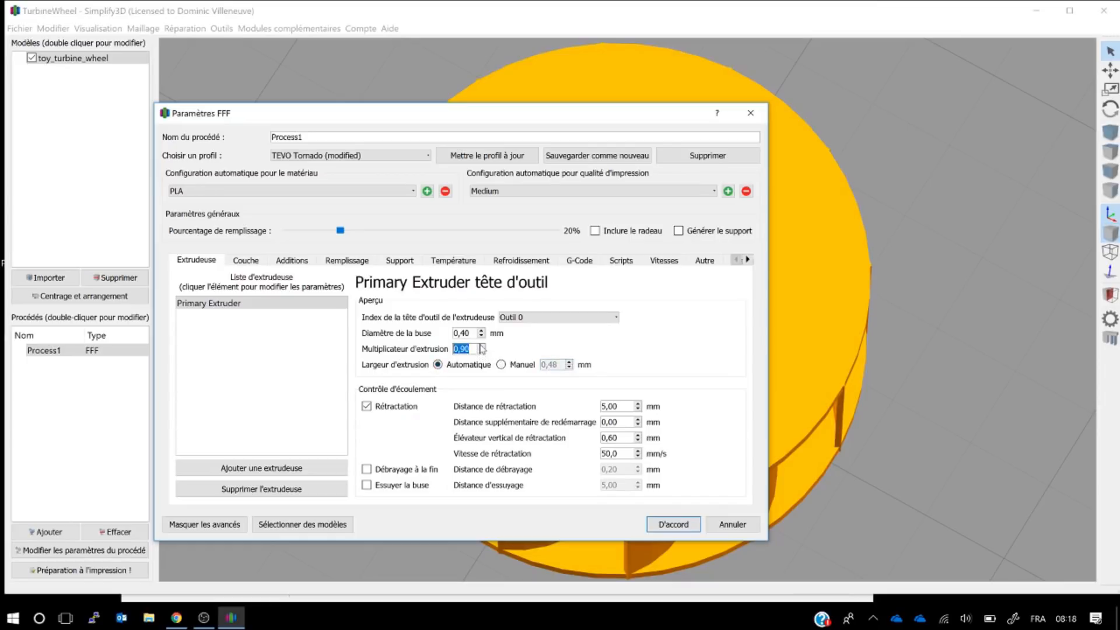
pyautogui.click(481, 352)
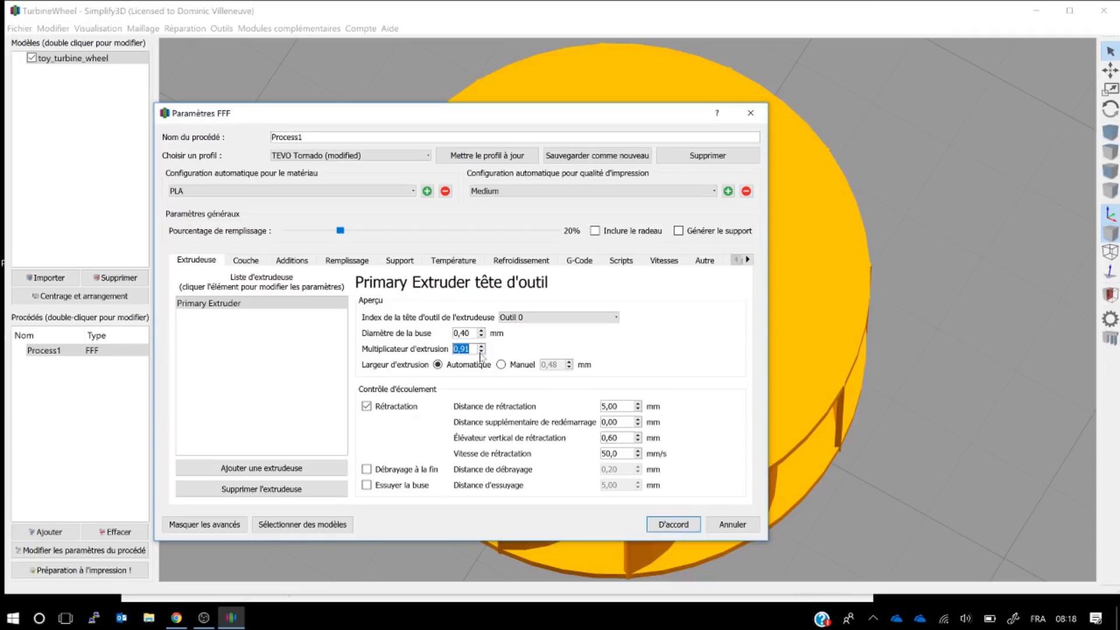
pyautogui.click(549, 367)
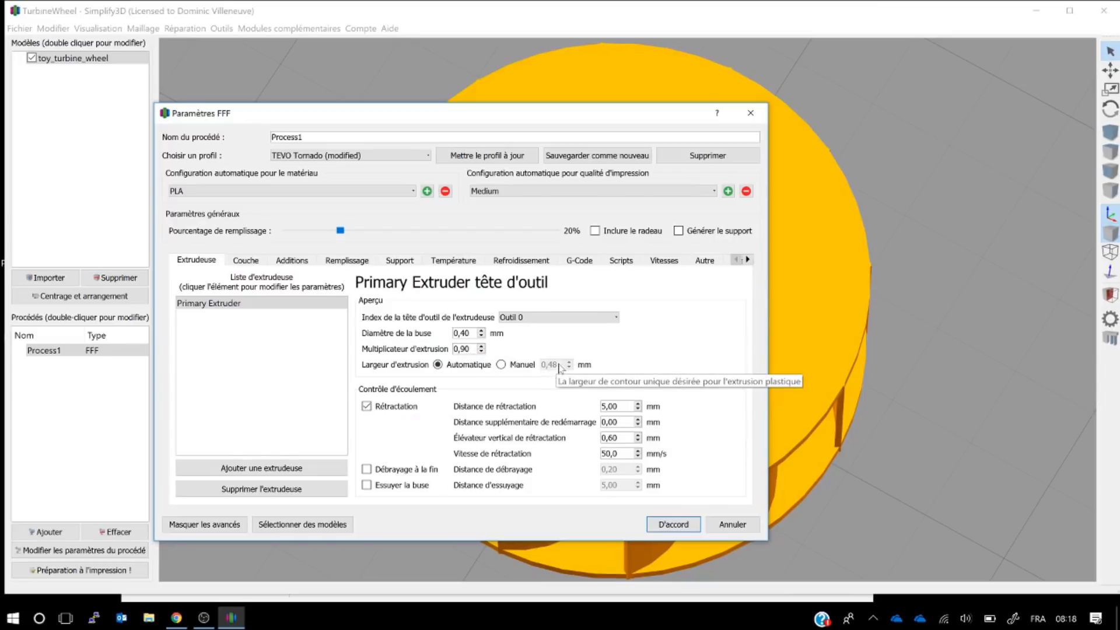
# Restore the extrusion multiplier to 1.00 and the manual extrusion width to 0.40 mm.
pyautogui.doubleClick(464, 349)
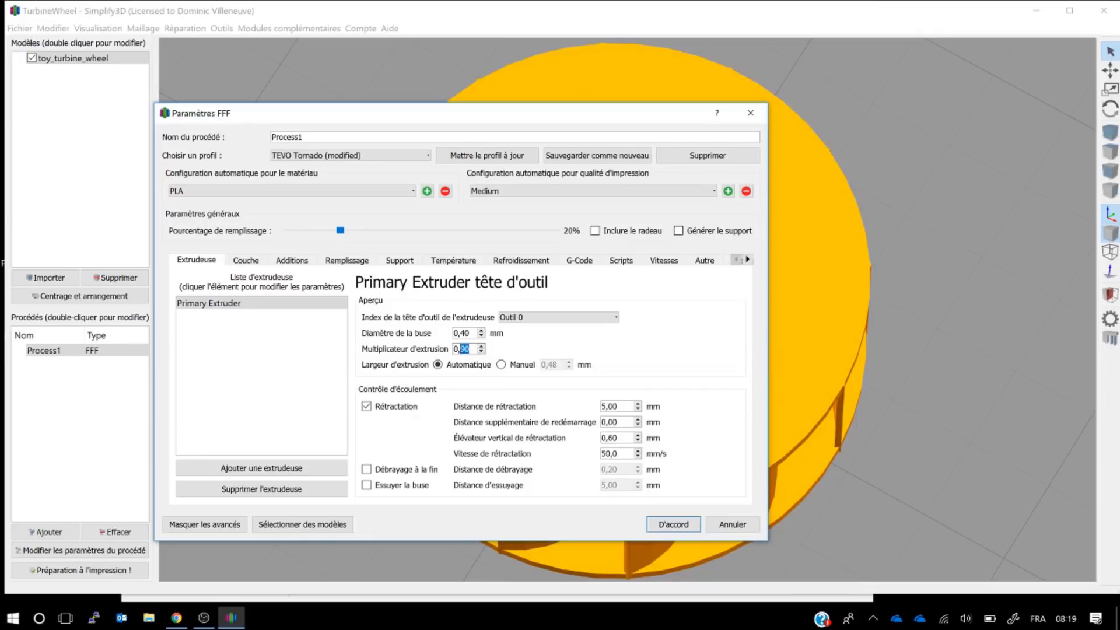
pyautogui.moveTo(470, 349); pyautogui.dragTo(453, 349)
pyautogui.write('1')
pyautogui.click(506, 366)
pyautogui.moveTo(558, 365); pyautogui.dragTo(551, 365)
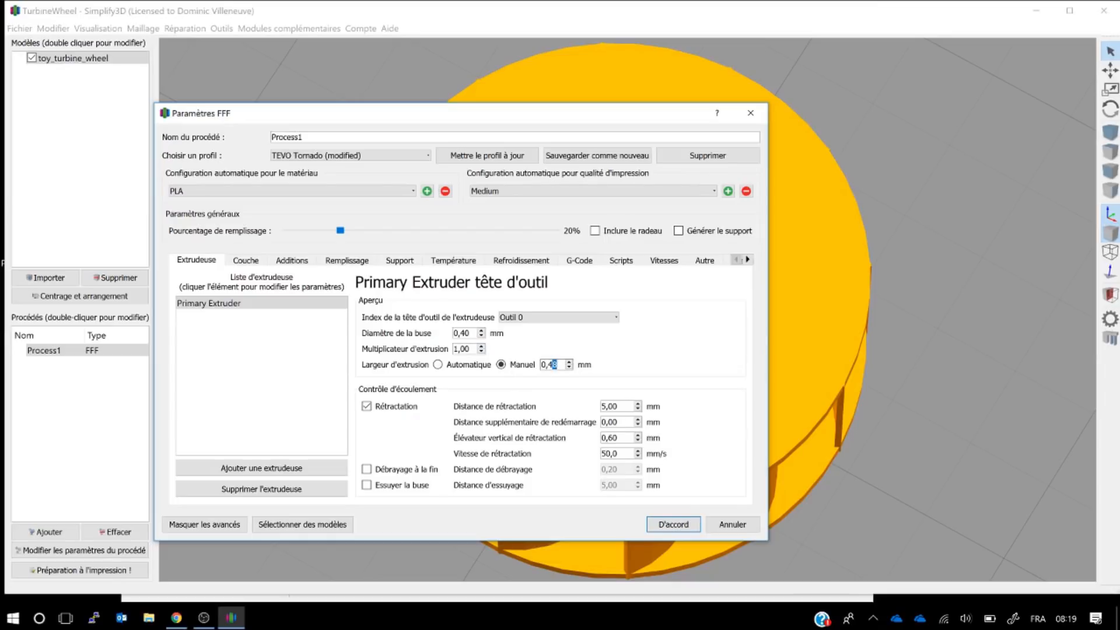
pyautogui.write('0')
# Try several primary layer heights, including 0.4, 0.3, 0.25 and 0.1 mm, and end with 0.2 mm.
pyautogui.click(249, 261)
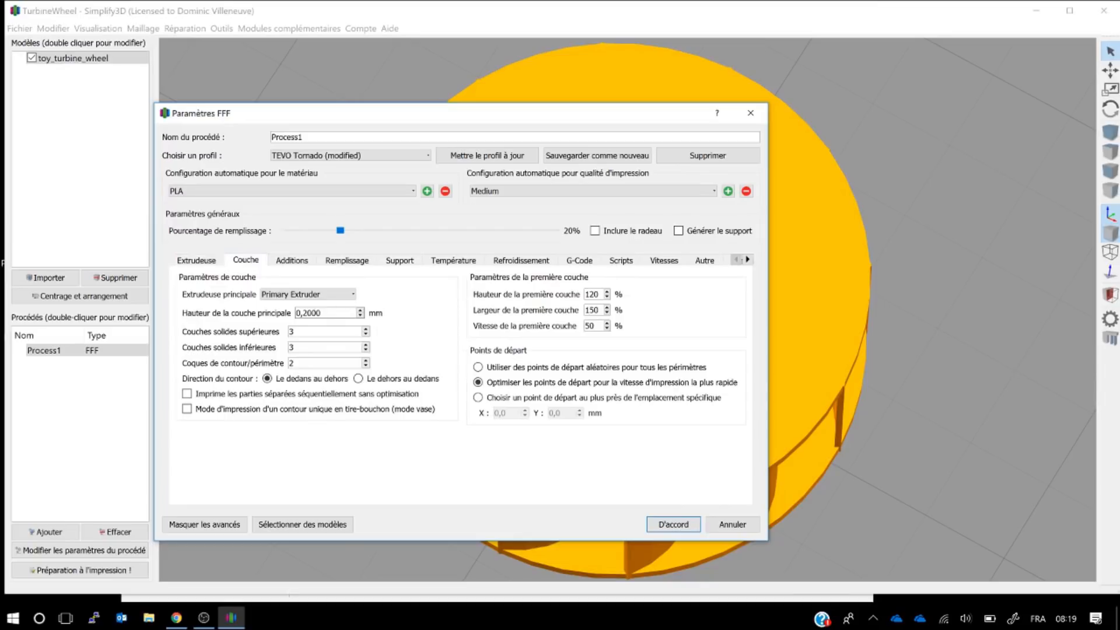
pyautogui.moveTo(307, 313); pyautogui.dragTo(302, 312)
pyautogui.write('4')
pyautogui.press('BackSpace')
pyautogui.write('3')
pyautogui.press('BackSpace')
pyautogui.write('5')
pyautogui.press('BackSpace')
pyautogui.press('BackSpace')
pyautogui.press('BackSpace')
pyautogui.write('25')
pyautogui.press('BackSpace')
pyautogui.press('BackSpace')
pyautogui.write('2')
pyautogui.press('BackSpace')
pyautogui.write('1')
pyautogui.press('BackSpace')
pyautogui.write('2')
pyautogui.press('Tab')
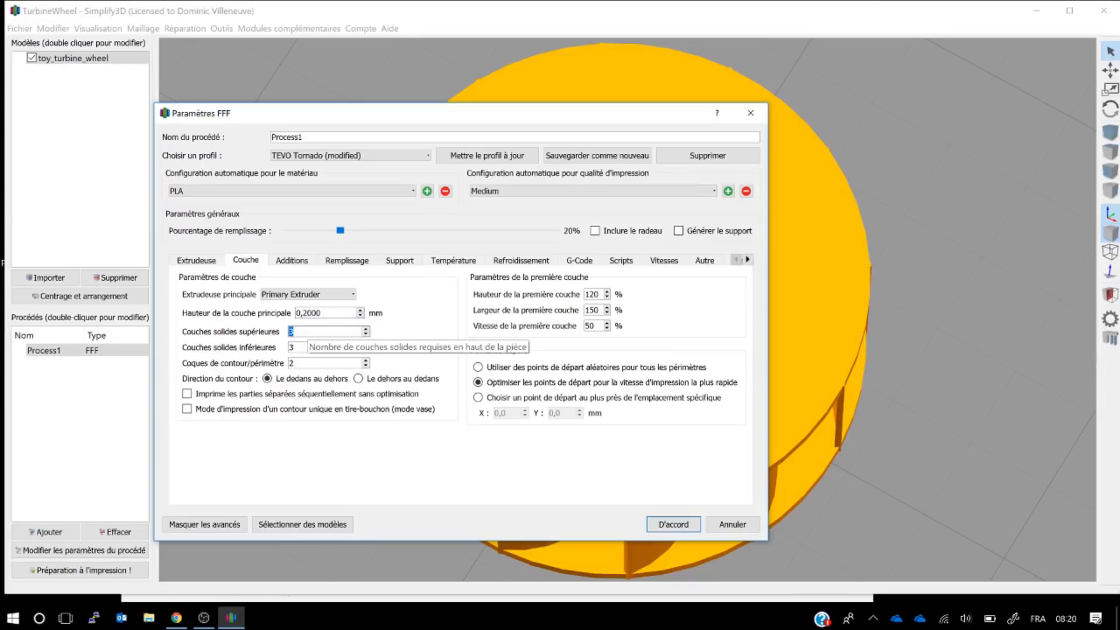
# Try a 0.5 mm primary layer height and 10 top solid layers, and restore the layer height to 0.2 mm.
pyautogui.click(305, 313)
pyautogui.press('BackSpace')
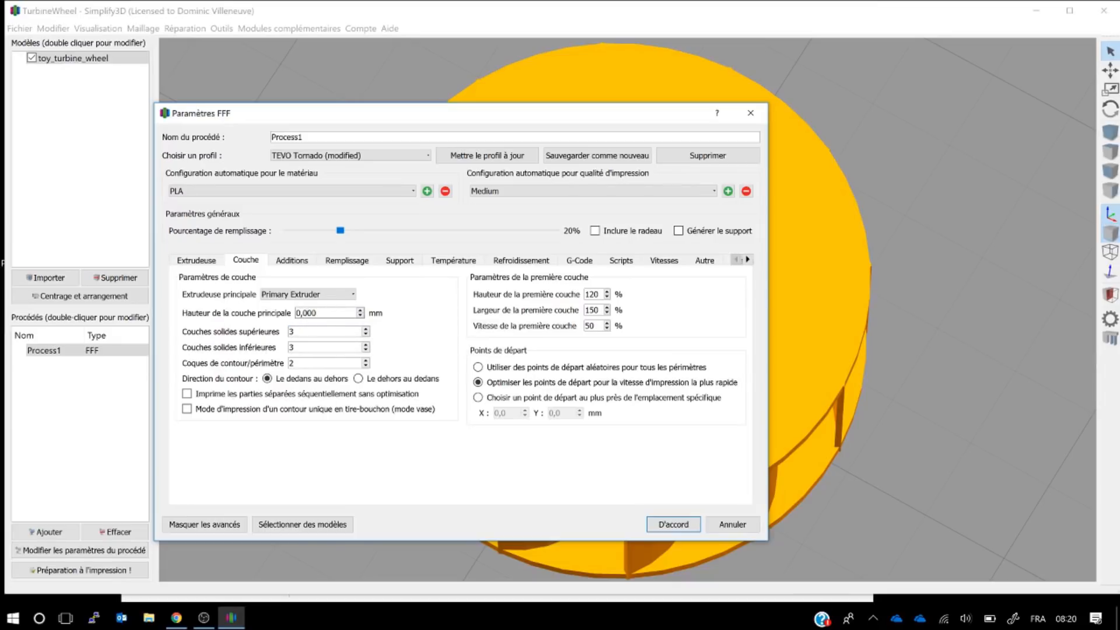
pyautogui.write('5')
pyautogui.click(312, 330)
pyautogui.press('BackSpace')
pyautogui.write('10')
pyautogui.click(311, 313)
pyautogui.press('BackSpace')
pyautogui.moveTo(301, 331); pyautogui.dragTo(242, 334)
pyautogui.write('5')
pyautogui.write('2')
pyautogui.press('Tab')
# Try 3 outline/perimeter shells while checking the extruder settings, and return the shell count to 2.
pyautogui.click(208, 259)
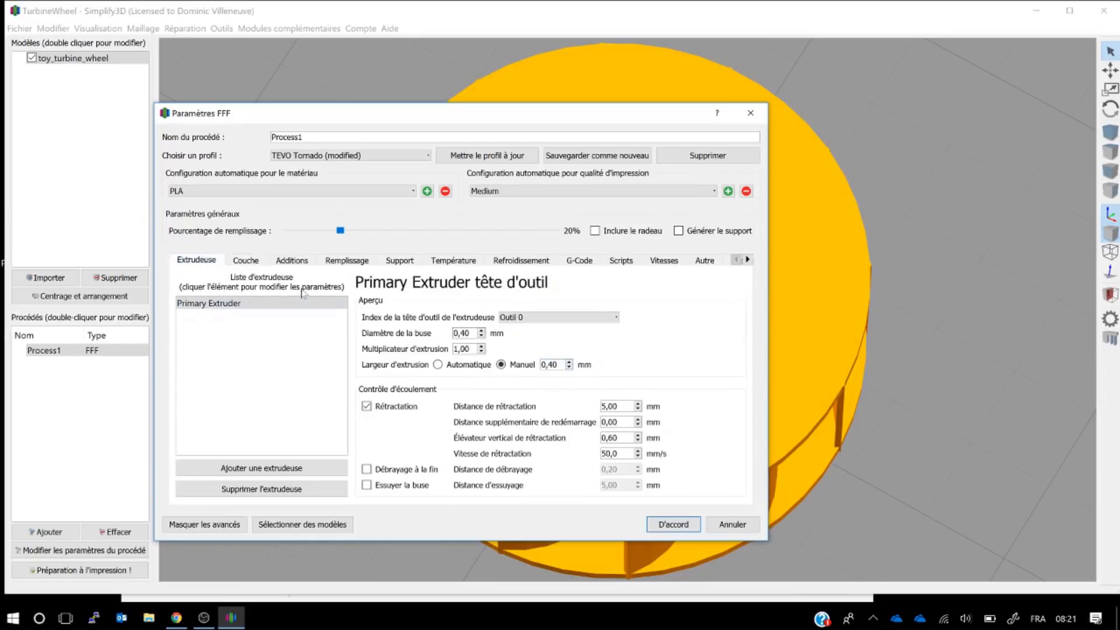
pyautogui.click(247, 260)
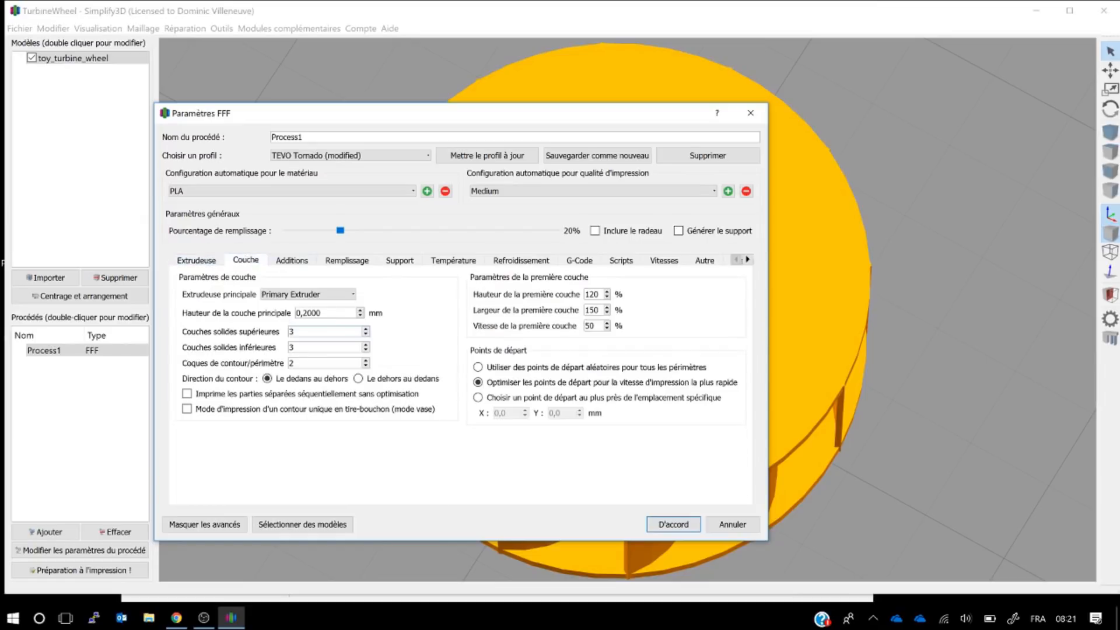
pyautogui.click(298, 362)
pyautogui.doubleClick(291, 363)
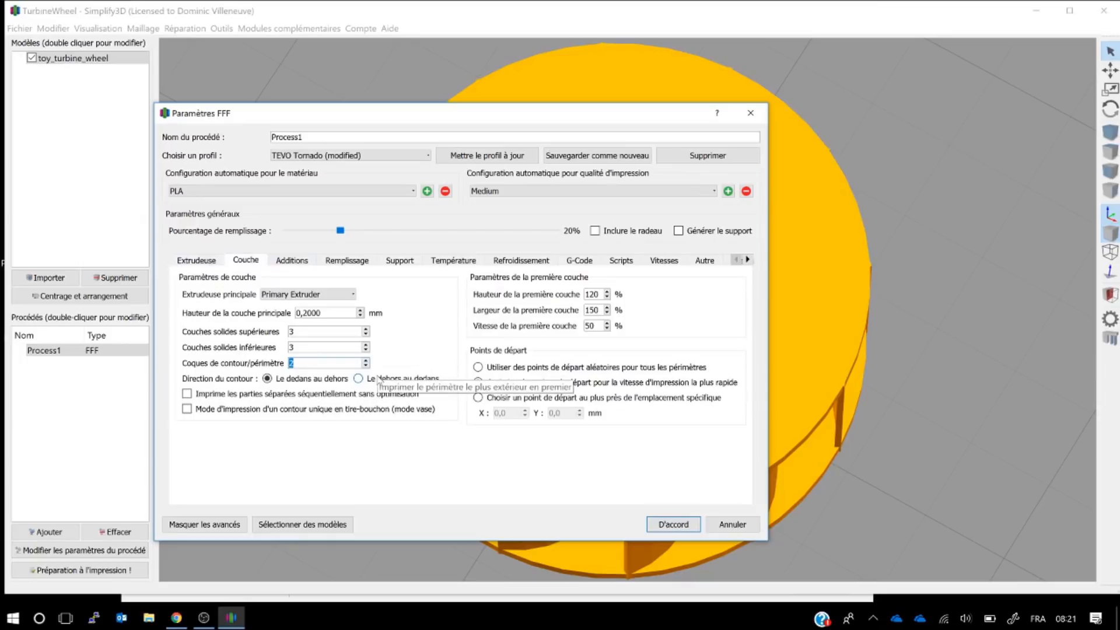
pyautogui.write('3')
pyautogui.click(197, 260)
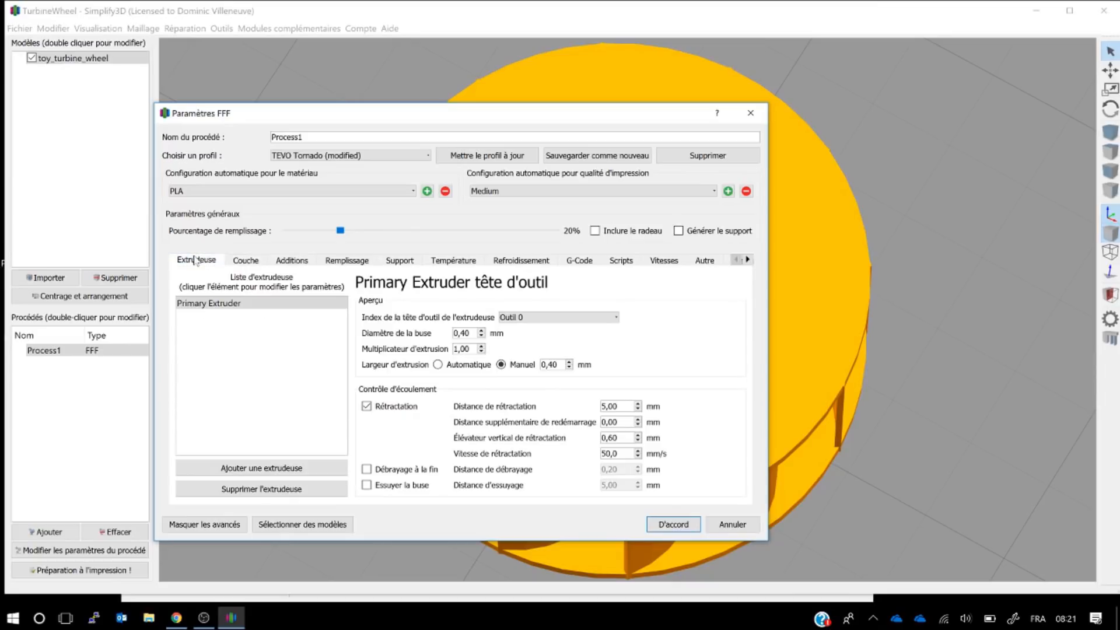
pyautogui.click(240, 262)
pyautogui.moveTo(296, 363); pyautogui.dragTo(279, 366)
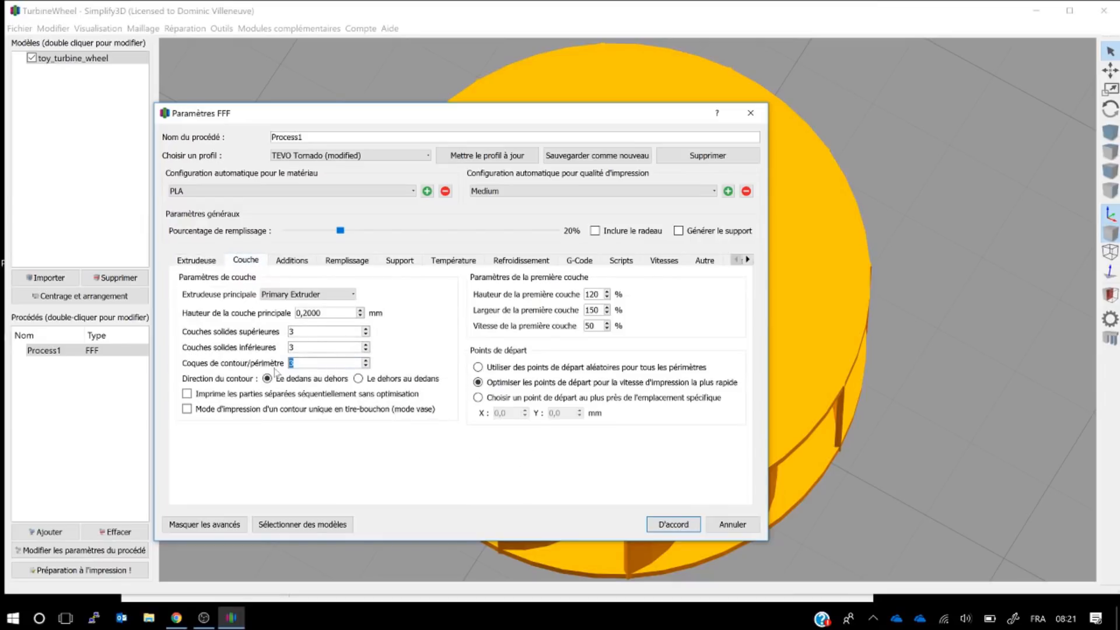
pyautogui.write('2')
# Try single-outline vase mode with 0 top solid layers, and restore 3 top layers with vase mode off.
pyautogui.click(186, 410)
pyautogui.doubleClick(291, 331)
pyautogui.write('0')
pyautogui.press('BackSpace')
pyautogui.write('3')
pyautogui.click(186, 408)
# Set the first layer height to 80% and the first layer width to 100%.
pyautogui.moveTo(597, 293); pyautogui.dragTo(585, 294)
pyautogui.write('80')
pyautogui.moveTo(598, 310); pyautogui.dragTo(585, 310)
pyautogui.write('100')
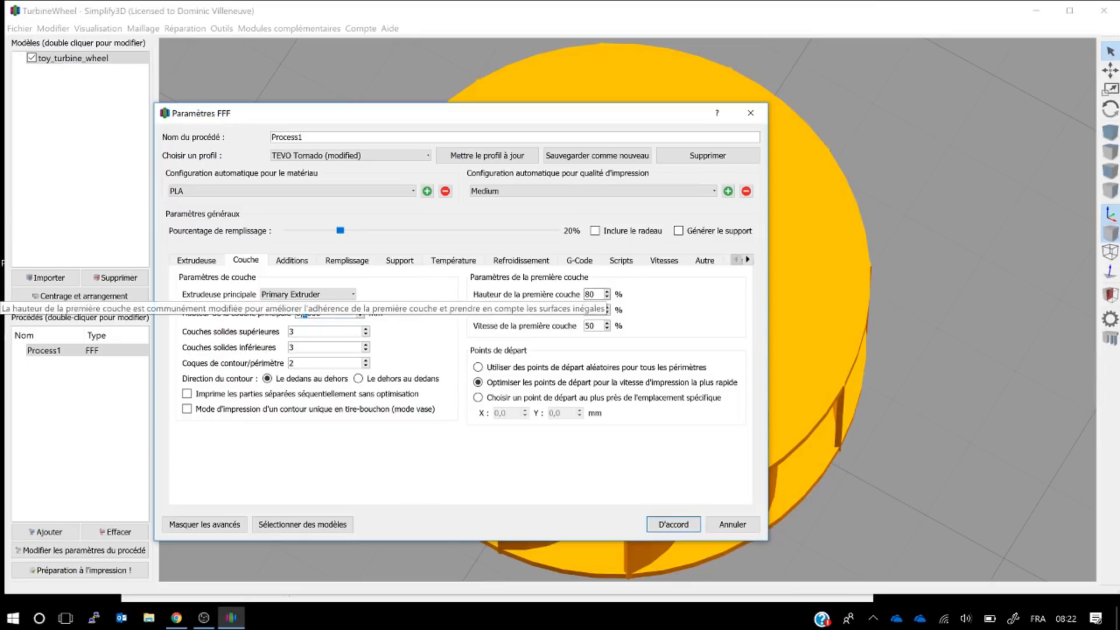
pyautogui.press('Tab')
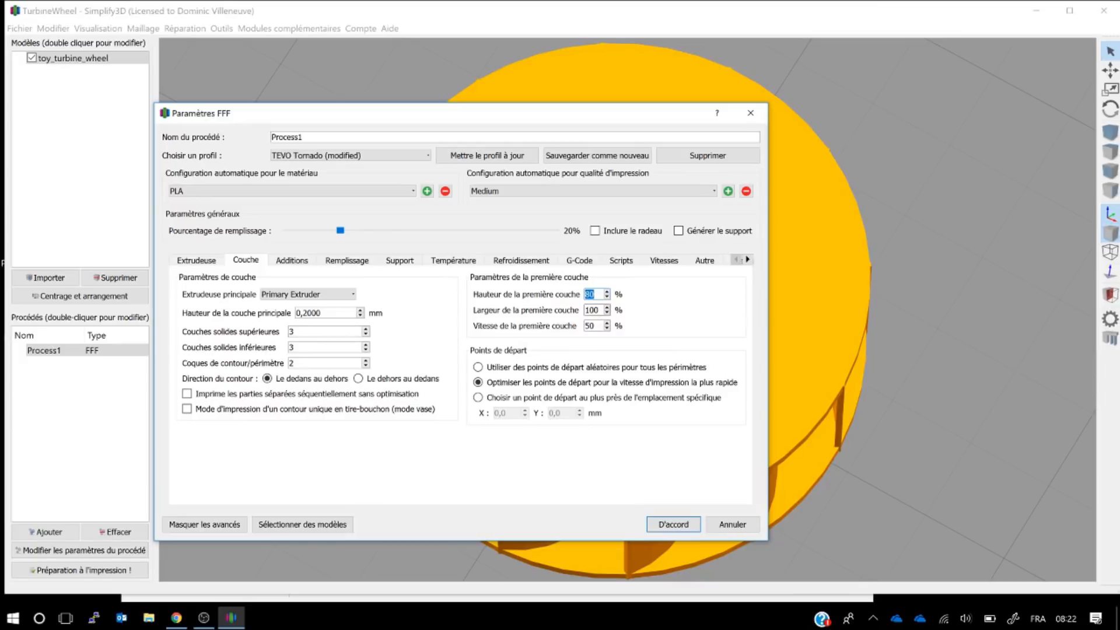
# Try a 100% first layer height and start points nearest a specific location, and restore 80% height, 100% width and fastest-speed start points.
pyautogui.press('Tab')
pyautogui.hotkey('shift', 'Tab')
pyautogui.write('100')
pyautogui.hotkey('shift', 'Right')
pyautogui.write('2')
pyautogui.hotkey('shift', 'Tab')
pyautogui.write('80')
pyautogui.press('Tab')
pyautogui.write('100')
pyautogui.click(510, 398)
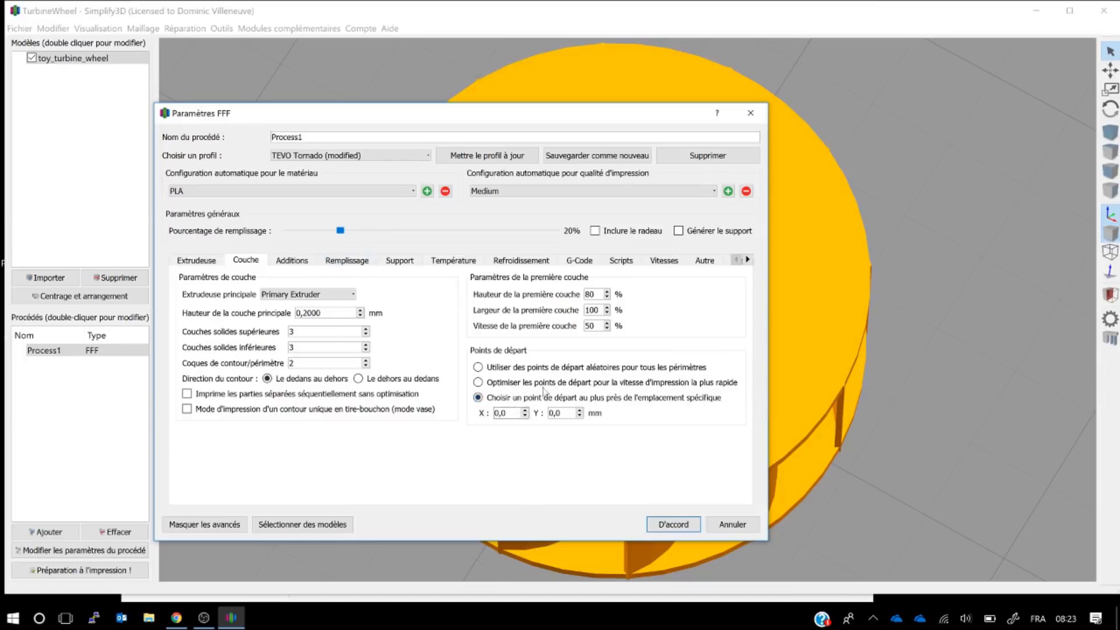
pyautogui.click(500, 385)
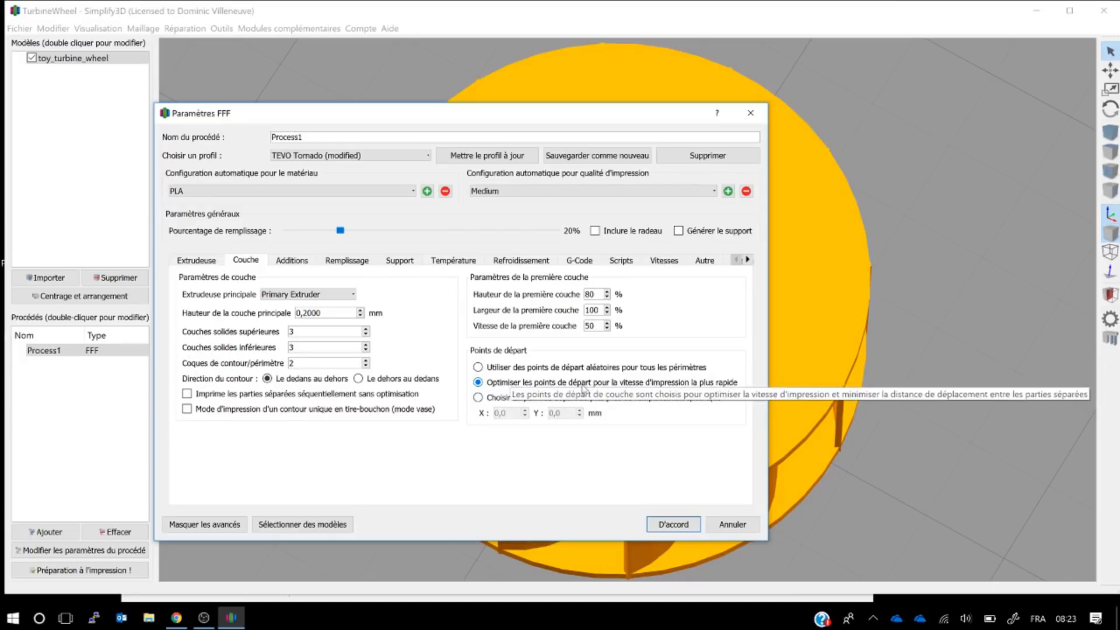
# Turn the skirt into a brim with a 0 mm offset from the part and 10 skirt outlines, and apply the settings.
pyautogui.click(279, 260)
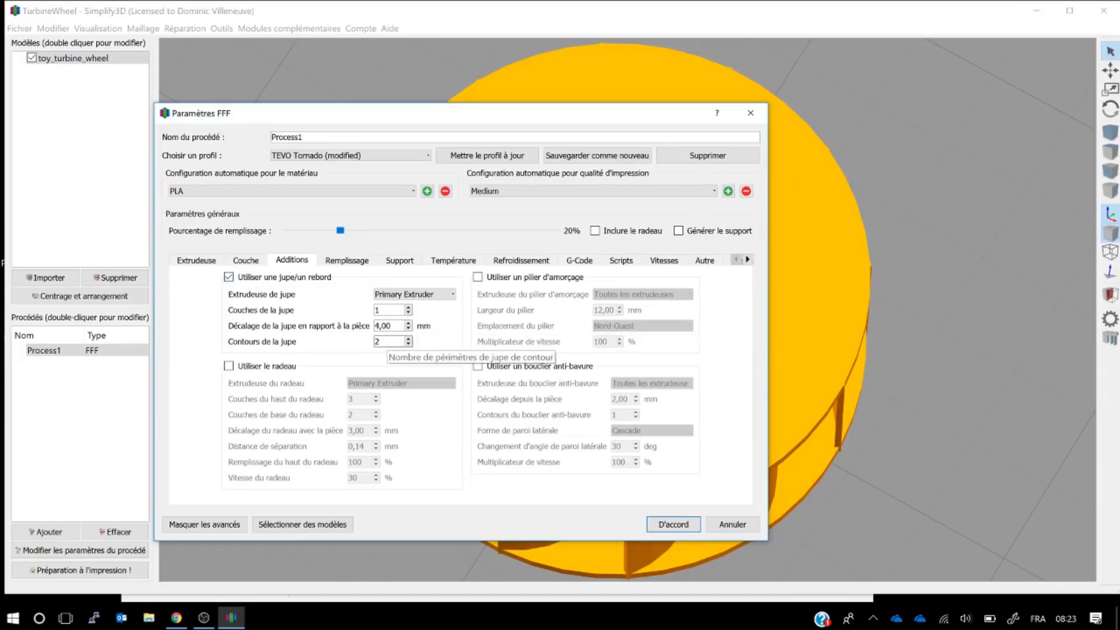
pyautogui.doubleClick(382, 341)
pyautogui.doubleClick(382, 325)
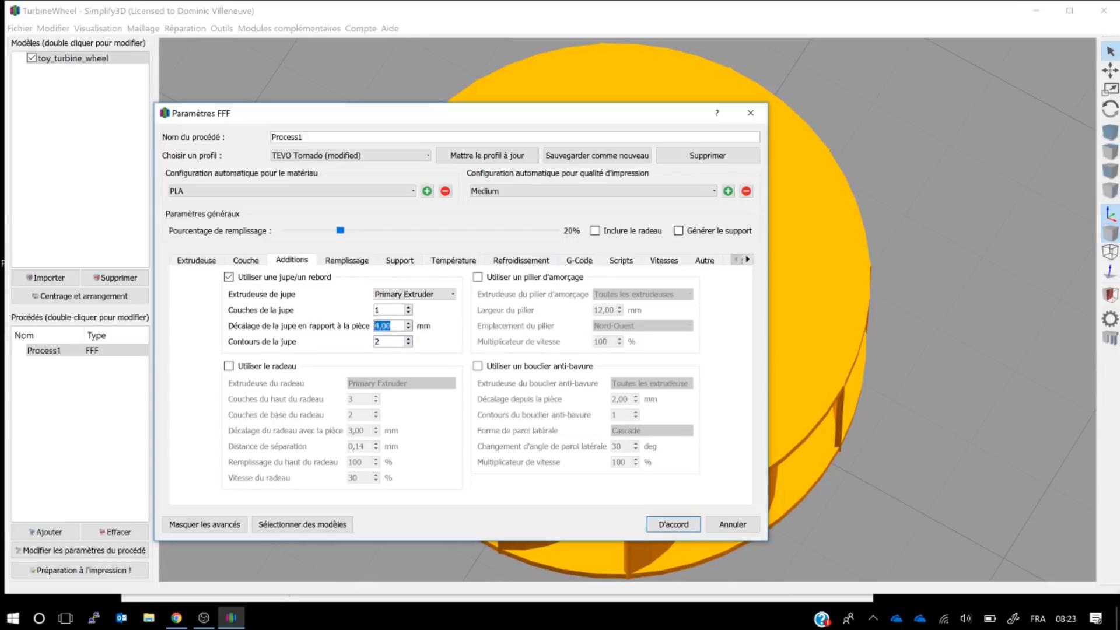
pyautogui.doubleClick(388, 310)
pyautogui.press('Tab')
pyautogui.write('0')
pyautogui.press('Tab')
pyautogui.write('10')
pyautogui.click(672, 524)
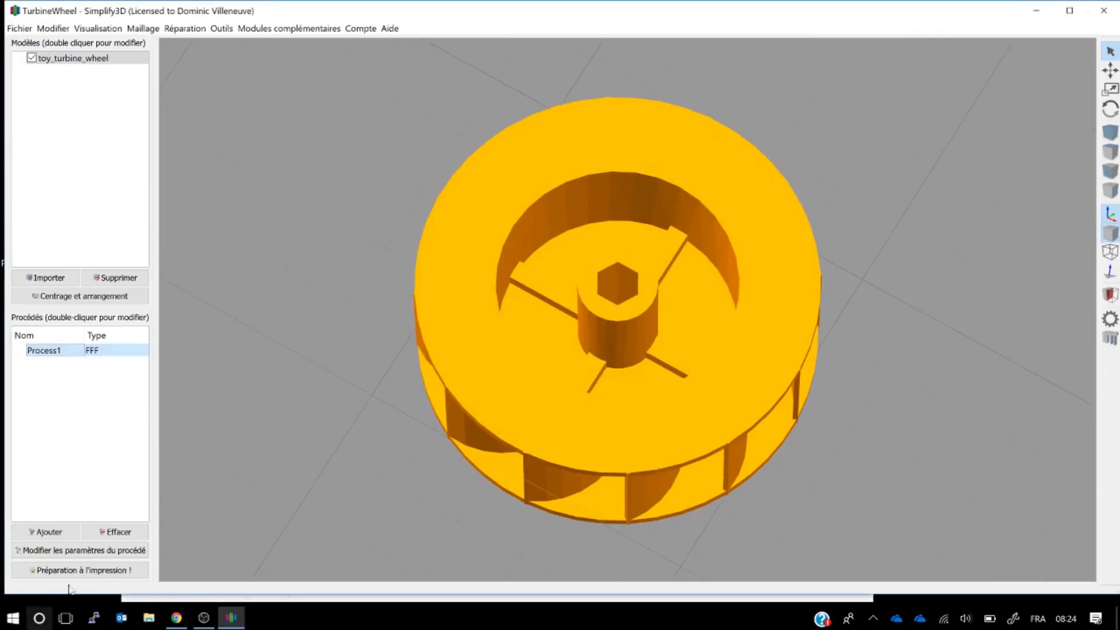
# Slice the turbine wheel, examine the brim around its base in the print preview, and exit the preview.
pyautogui.click(95, 571)
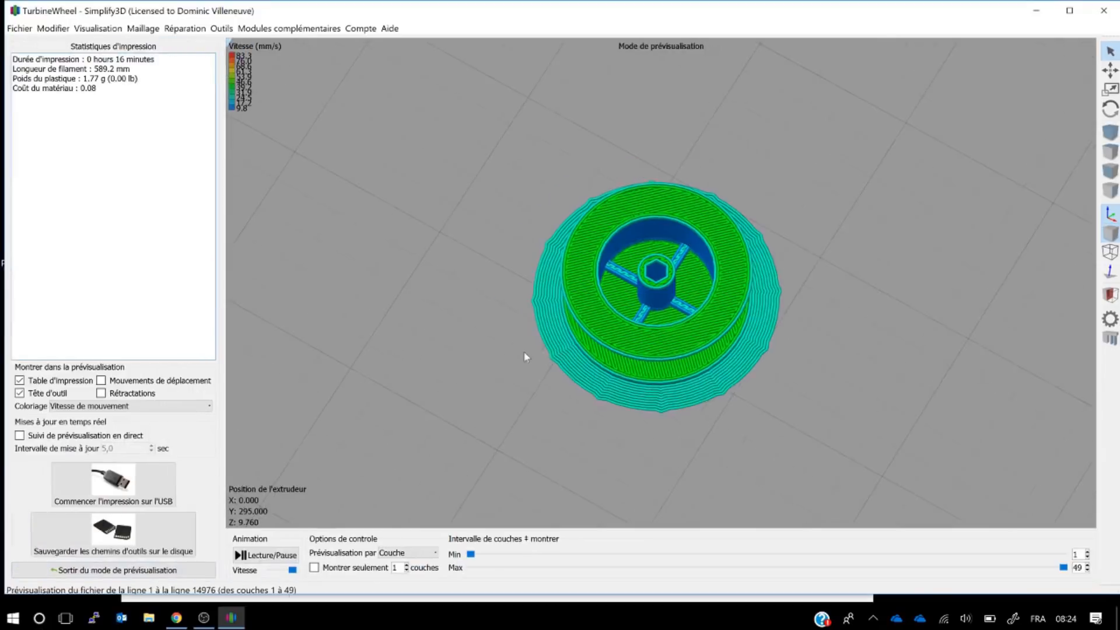
pyautogui.scroll(3, 523, 356)
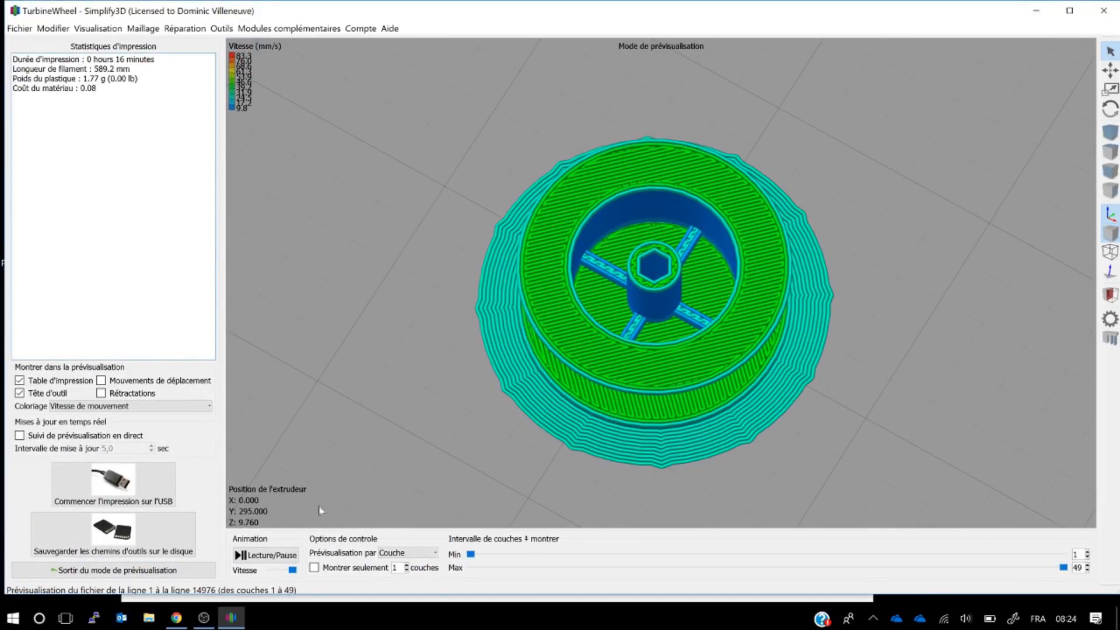
pyautogui.click(120, 572)
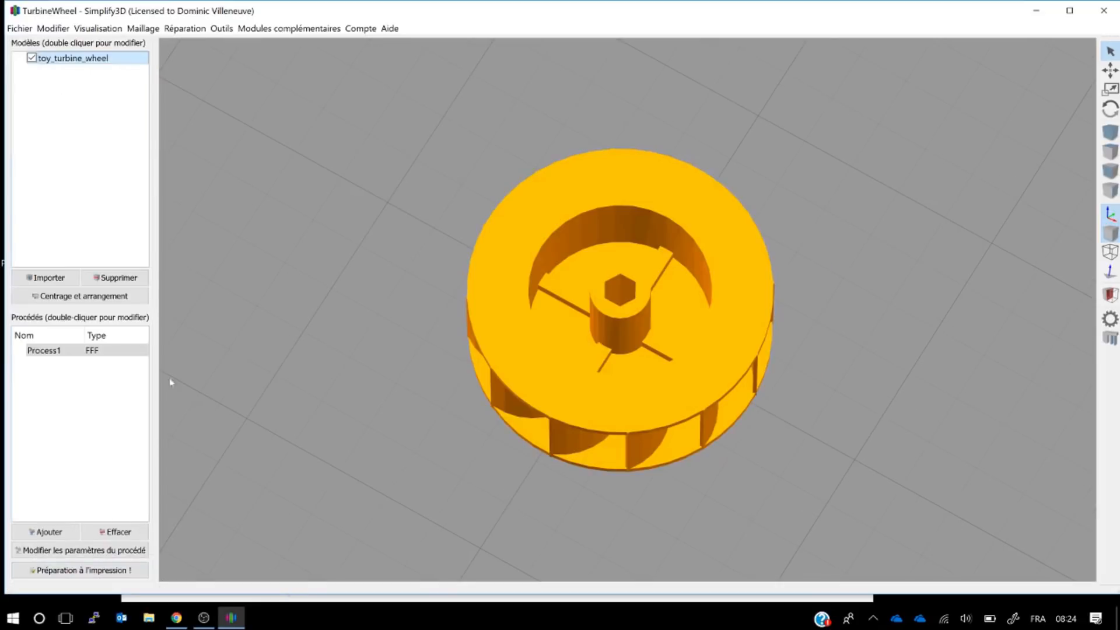
# Set the process's skirt offset to 3 mm with 3 skirt outlines, and check the skirt in the print preview.
pyautogui.doubleClick(68, 348)
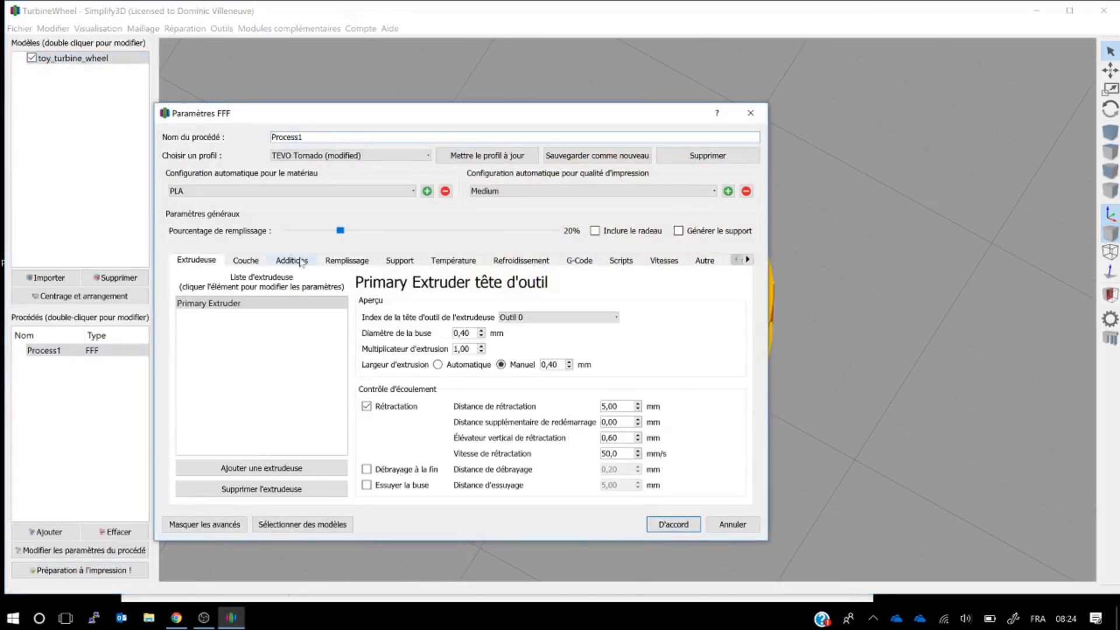
pyautogui.click(290, 261)
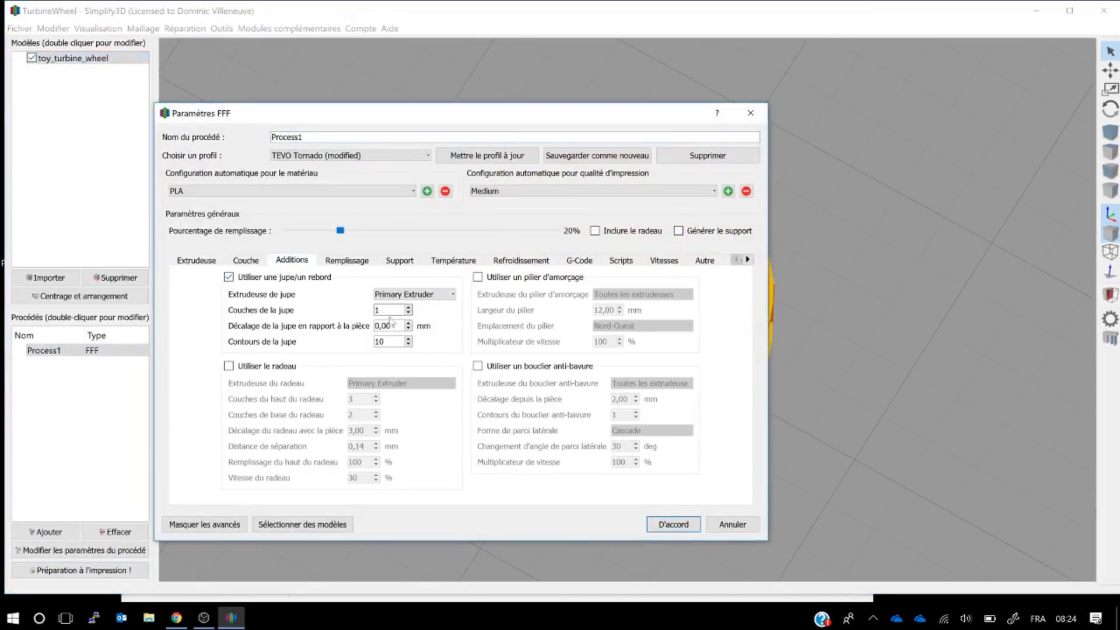
pyautogui.write('3')
pyautogui.press('Tab')
pyautogui.write('3')
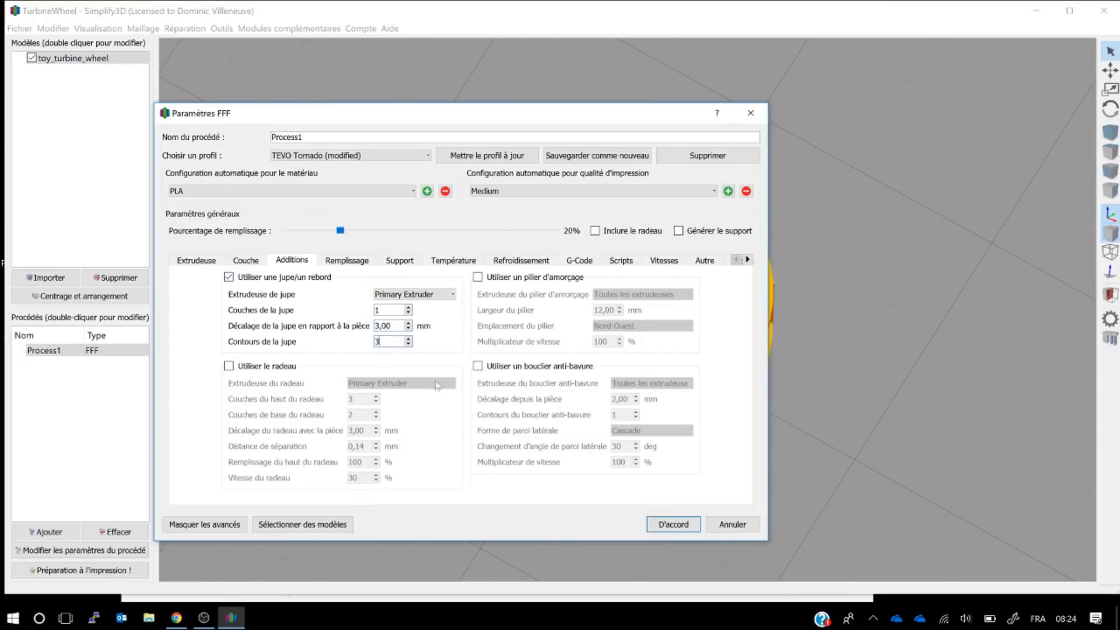
pyautogui.click(662, 527)
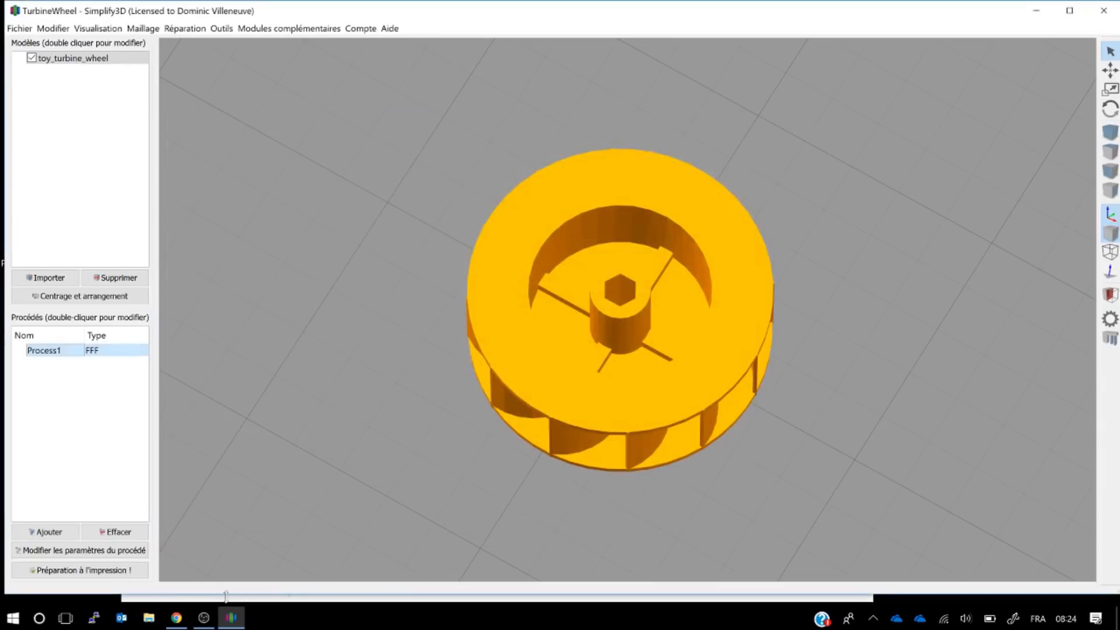
pyautogui.click(132, 570)
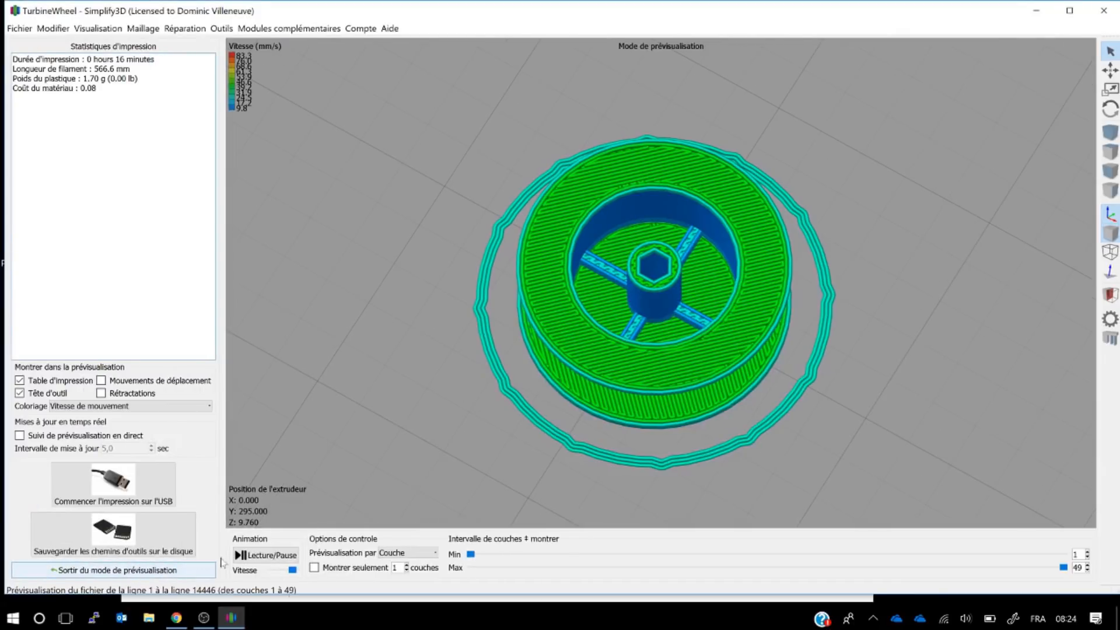
pyautogui.click(97, 570)
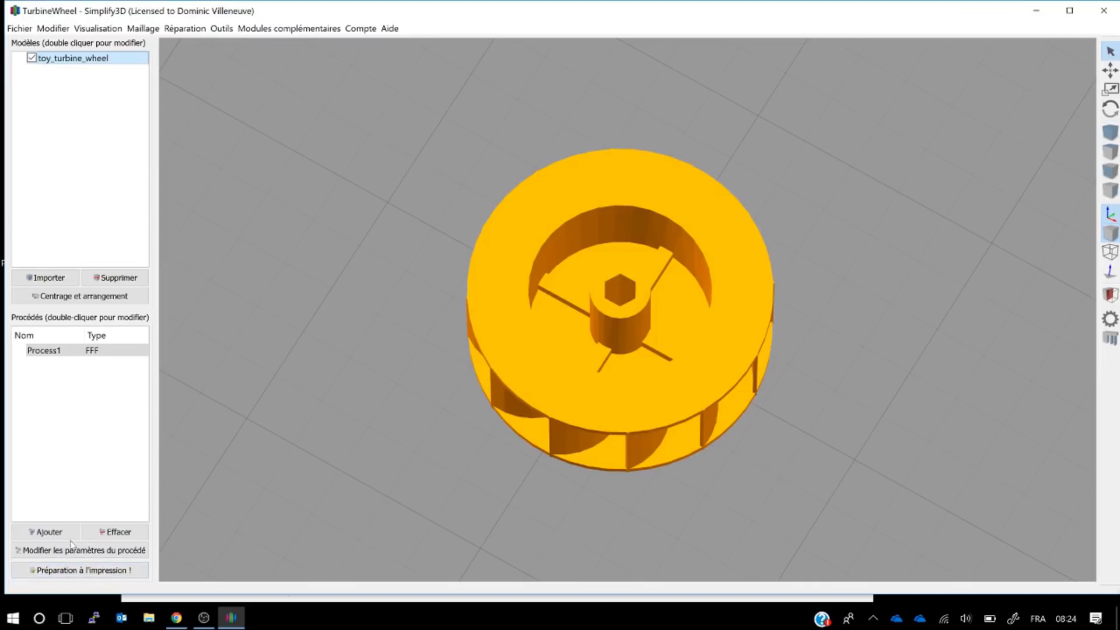
# Enable the ooze shield in the process's additions and apply the settings.
pyautogui.doubleClick(70, 350)
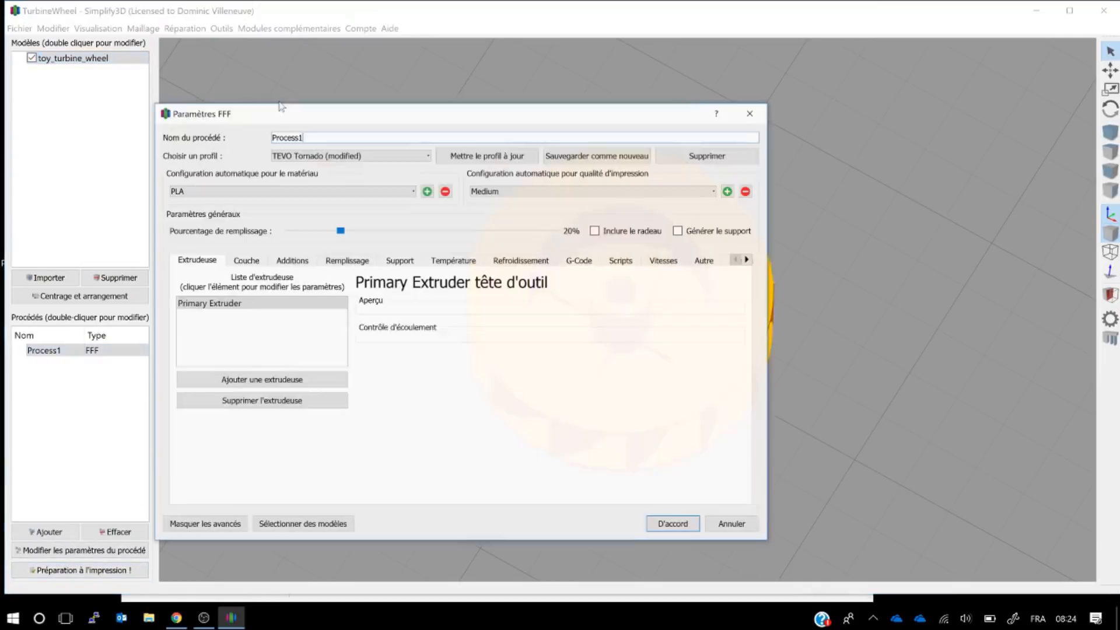
pyautogui.click(302, 261)
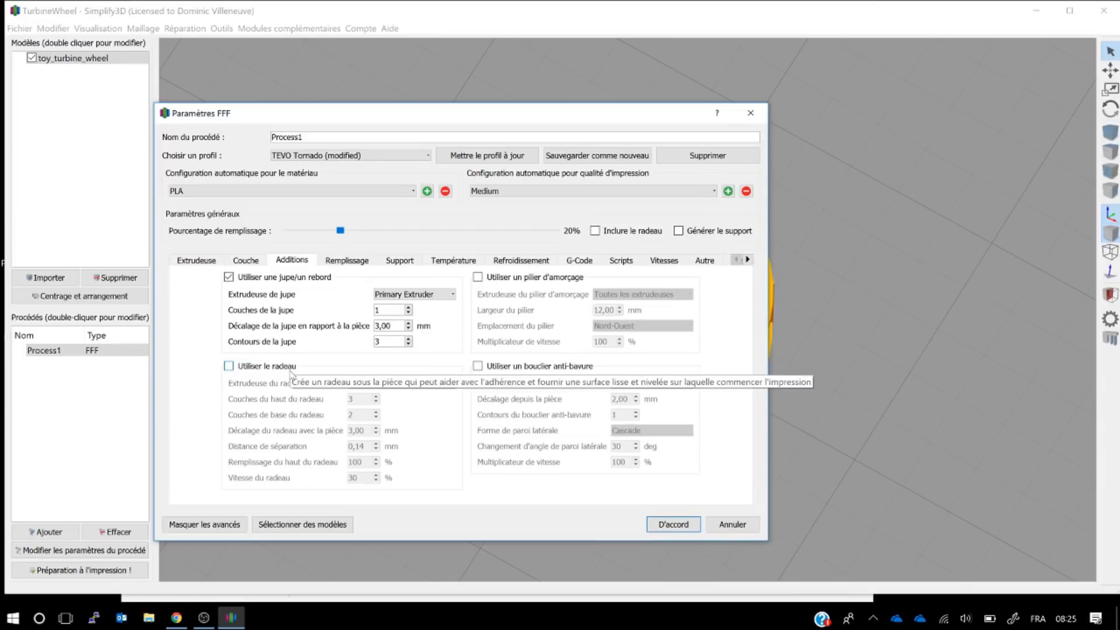
pyautogui.click(562, 368)
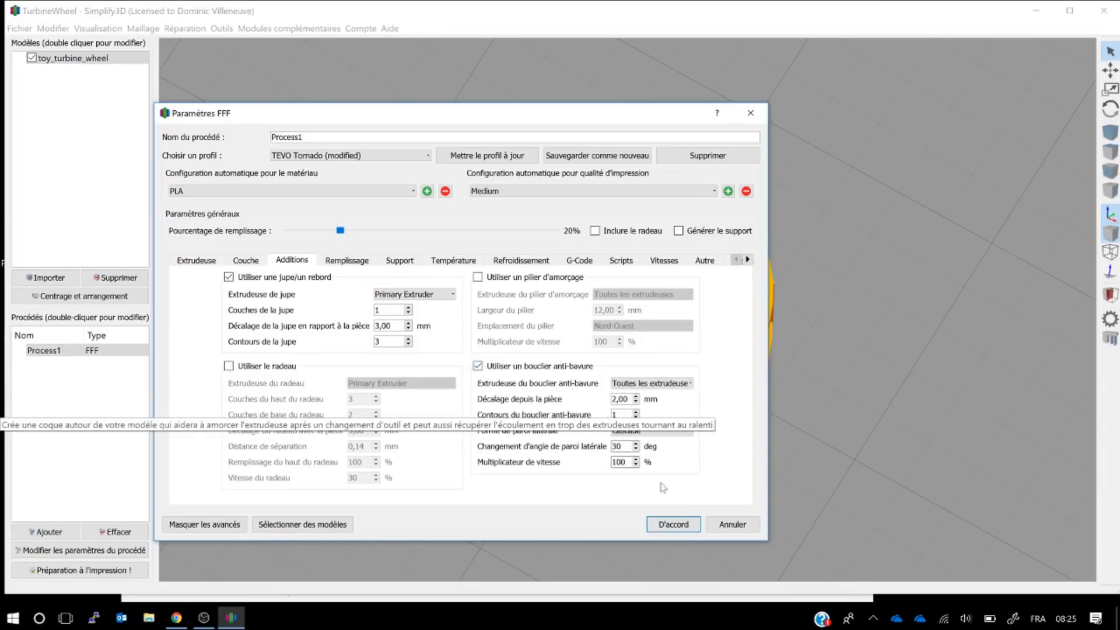
pyautogui.click(673, 524)
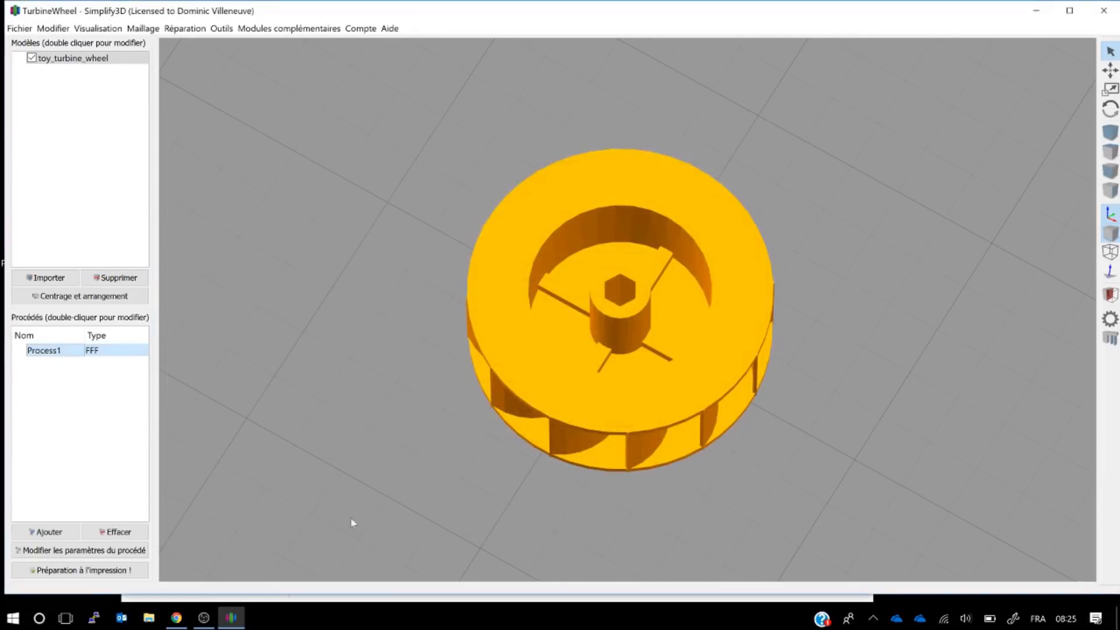
# Slice the turbine wheel and examine the ooze shield in the print preview, stepping the maximum displayed layer down to 39 and back to 49.
pyautogui.click(91, 572)
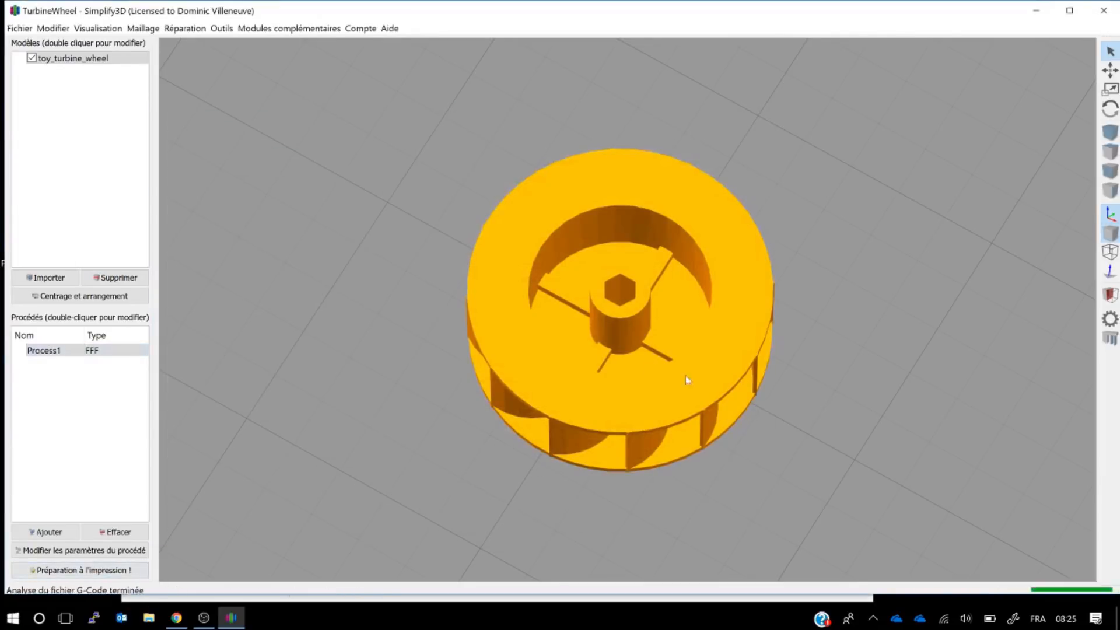
pyautogui.scroll(2, 860, 401)
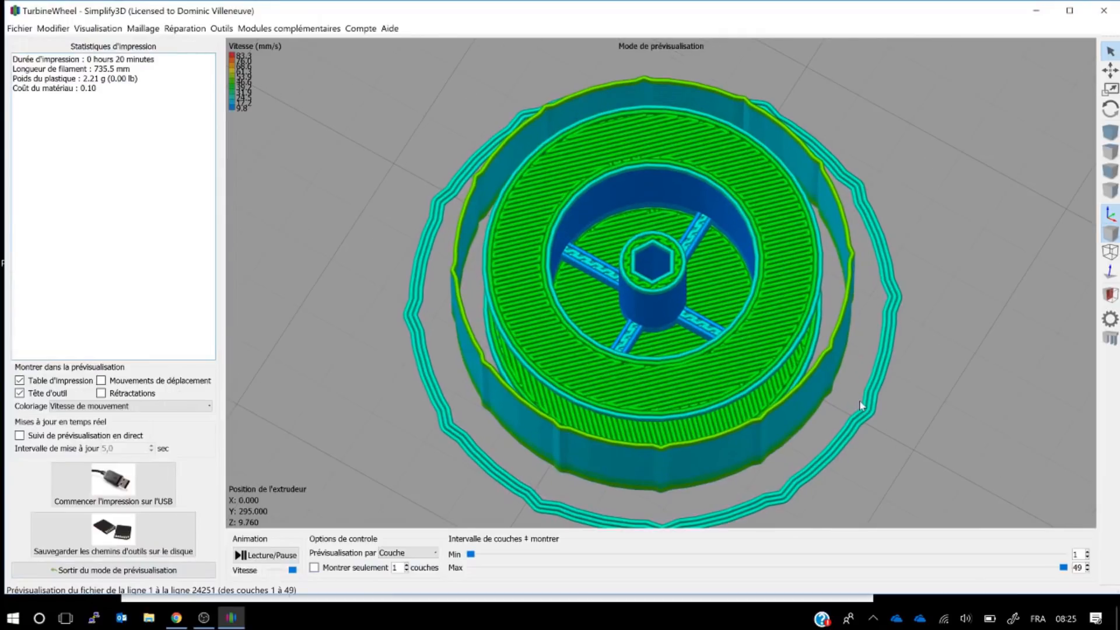
pyautogui.moveTo(833, 378); pyautogui.dragTo(765, 320, button='middle')
pyautogui.moveTo(815, 388); pyautogui.dragTo(801, 356)
pyautogui.moveTo(802, 356); pyautogui.dragTo(809, 215, button='middle')
pyautogui.moveTo(809, 220); pyautogui.dragTo(770, 312)
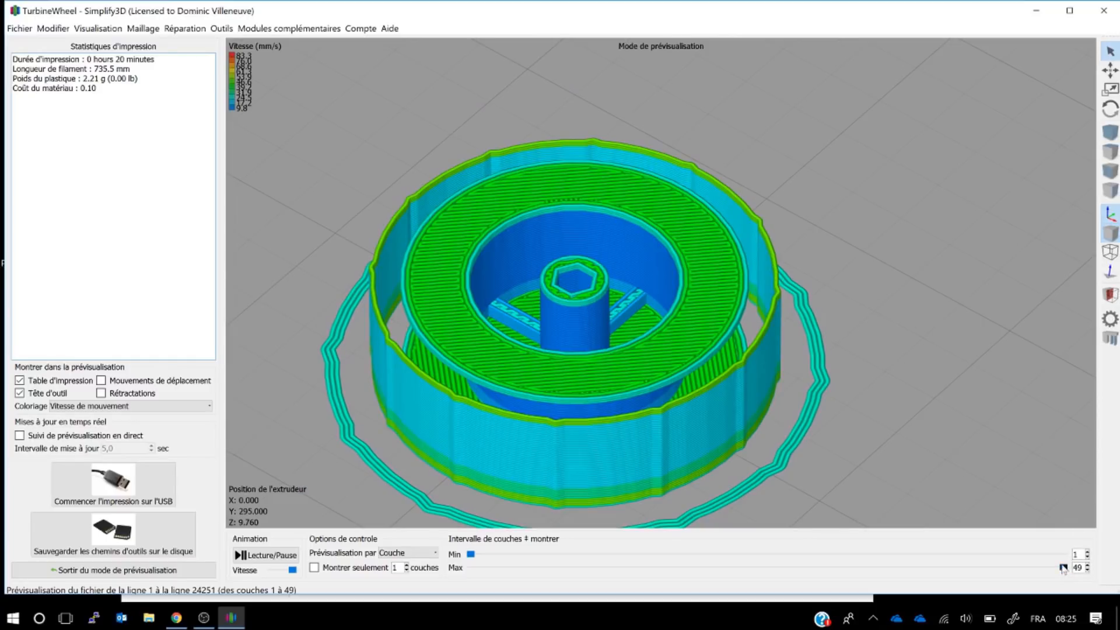
pyautogui.moveTo(1063, 566); pyautogui.dragTo(933, 566)
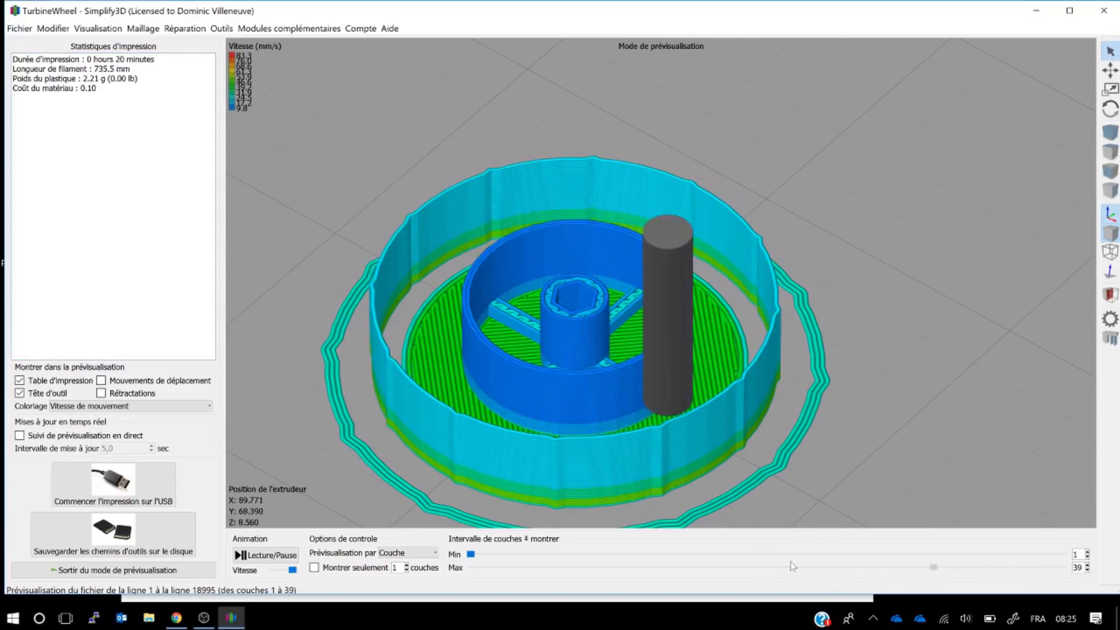
pyautogui.moveTo(791, 565); pyautogui.dragTo(1059, 567)
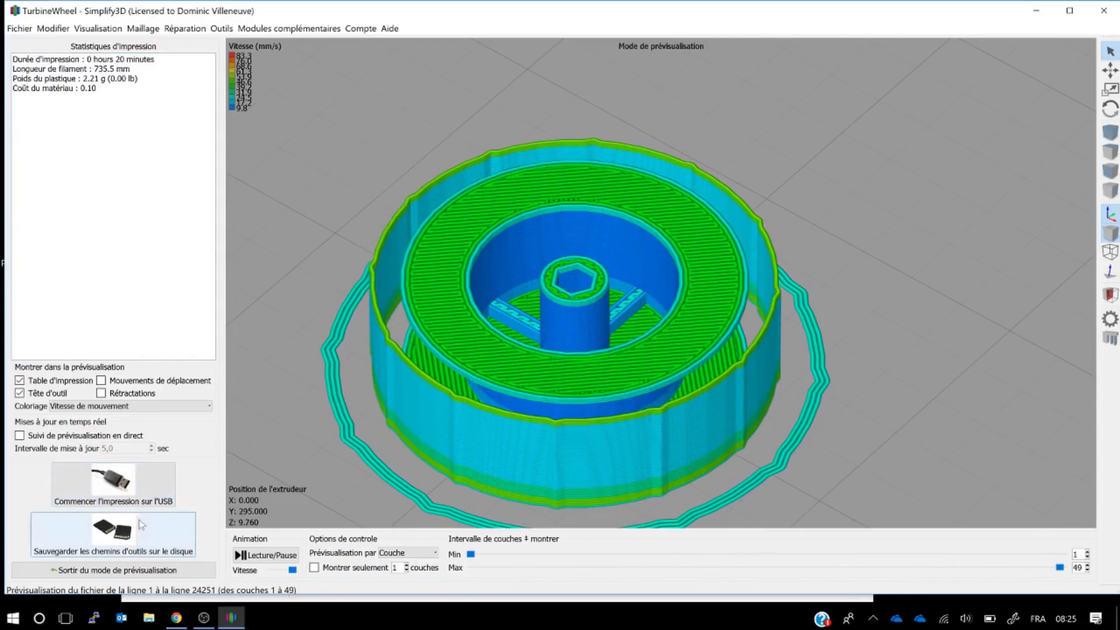
pyautogui.click(152, 570)
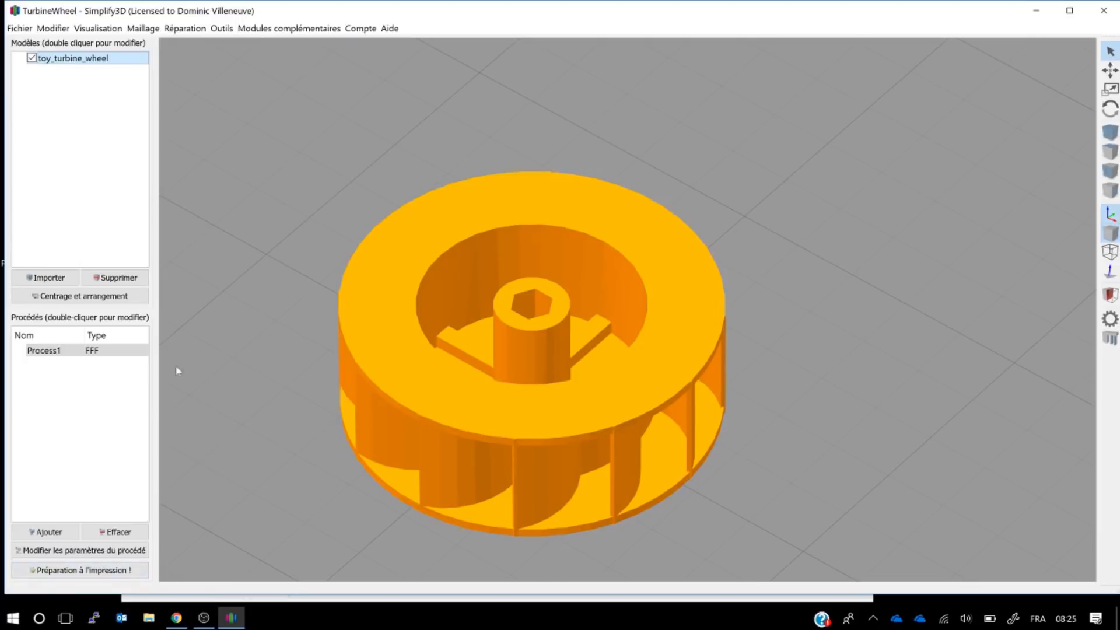
# Set the ooze shield outlines to 2, and check the thicker shield in the print preview.
pyautogui.doubleClick(85, 353)
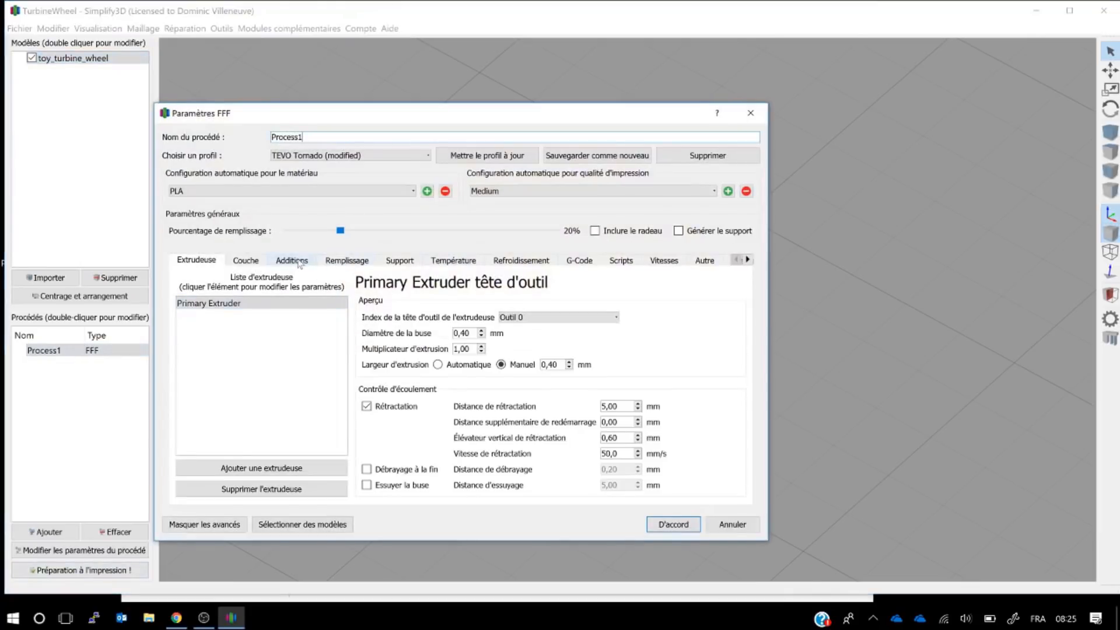
pyautogui.click(299, 262)
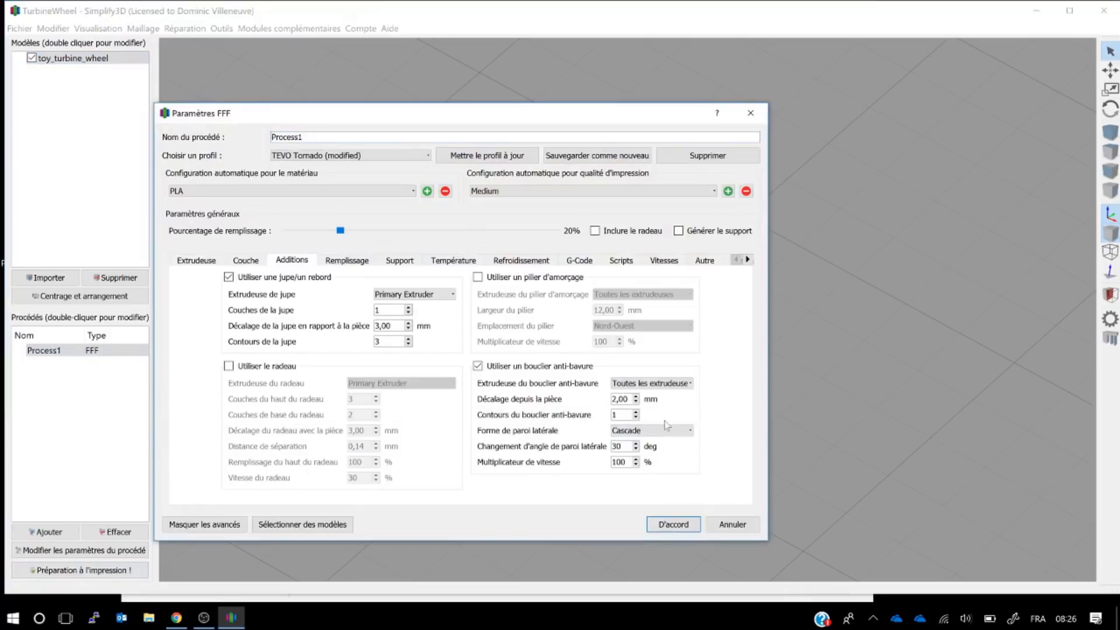
pyautogui.click(636, 411)
pyautogui.click(672, 524)
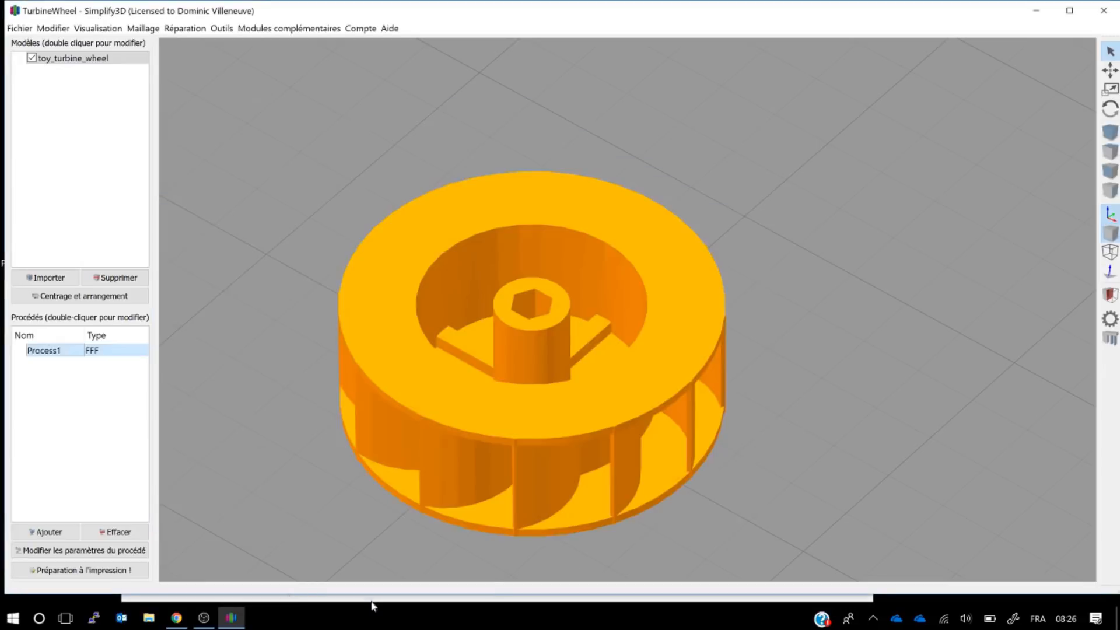
pyautogui.click(113, 572)
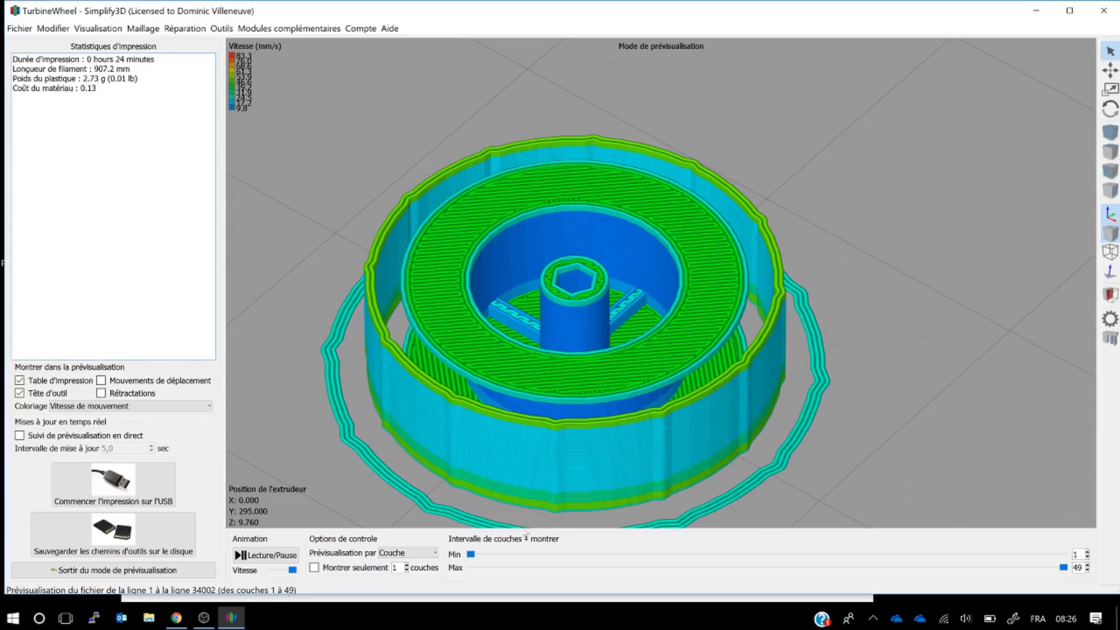
pyautogui.click(195, 574)
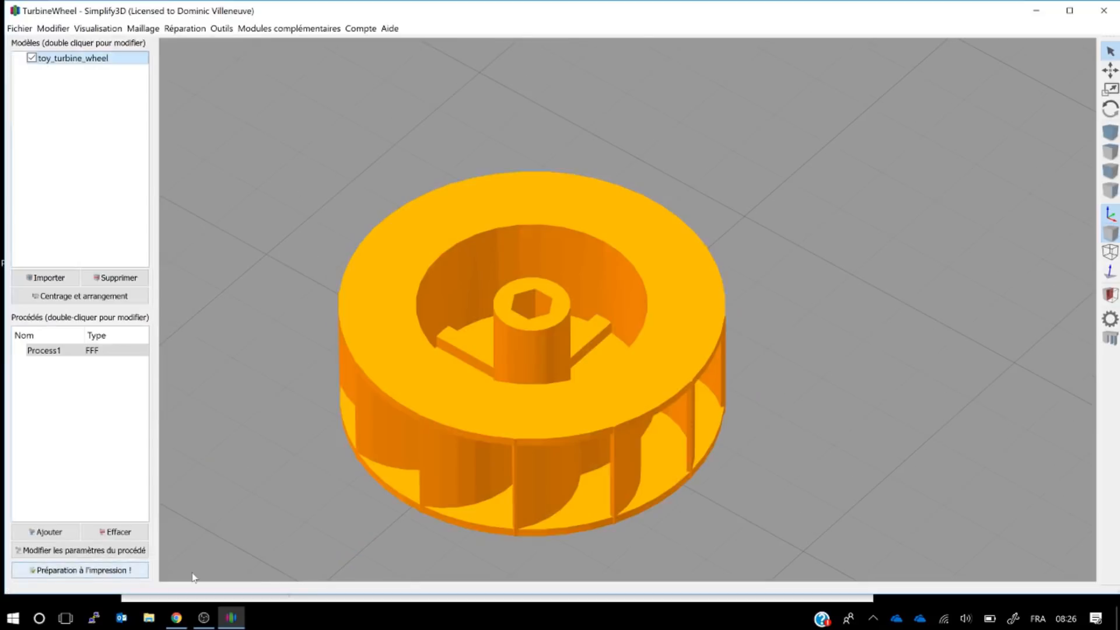
# Reopen the process settings and disable the ooze shield.
pyautogui.doubleClick(71, 350)
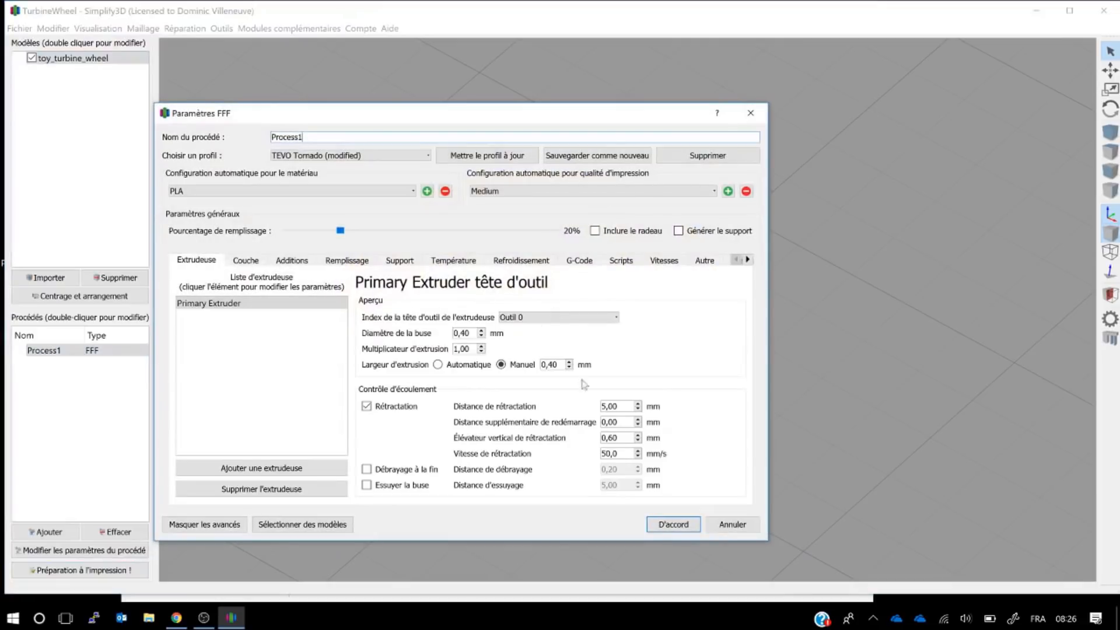
pyautogui.click(347, 262)
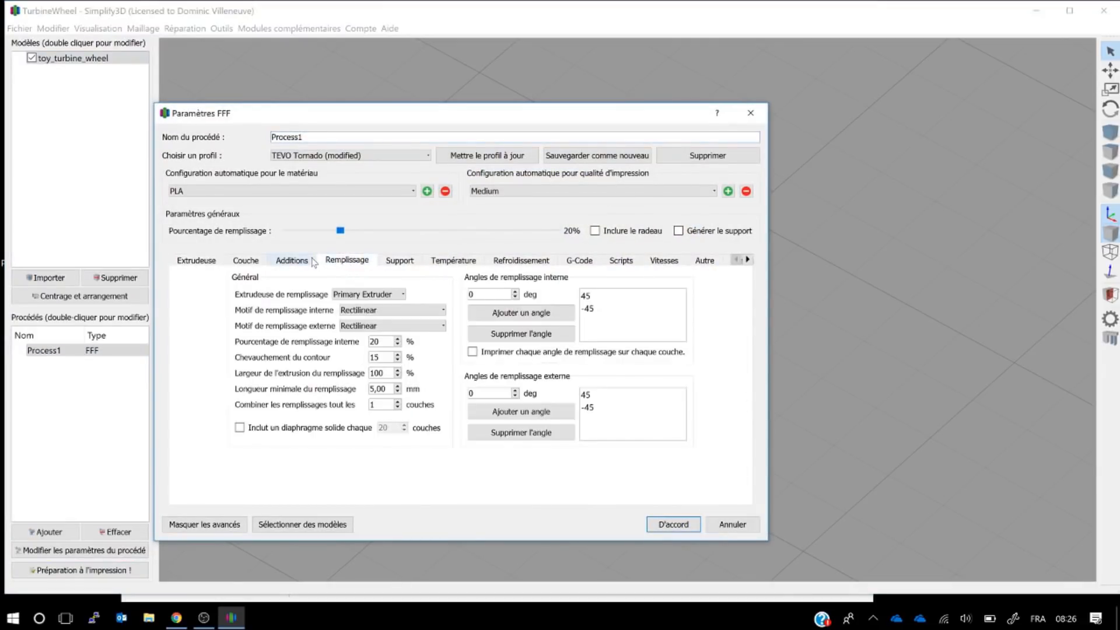
pyautogui.click(292, 260)
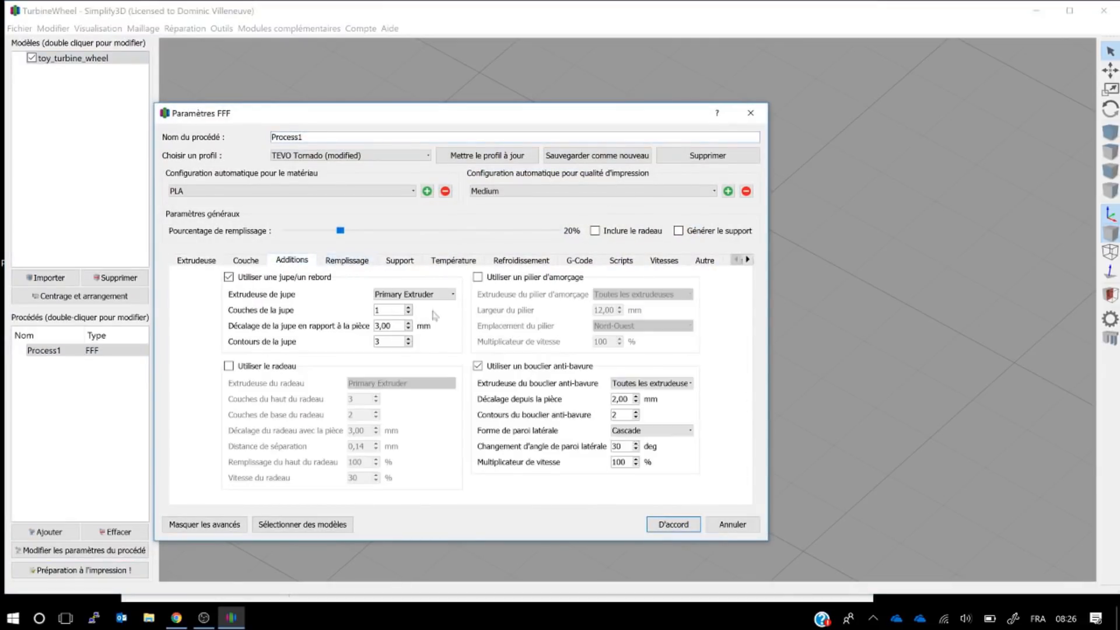
pyautogui.click(521, 373)
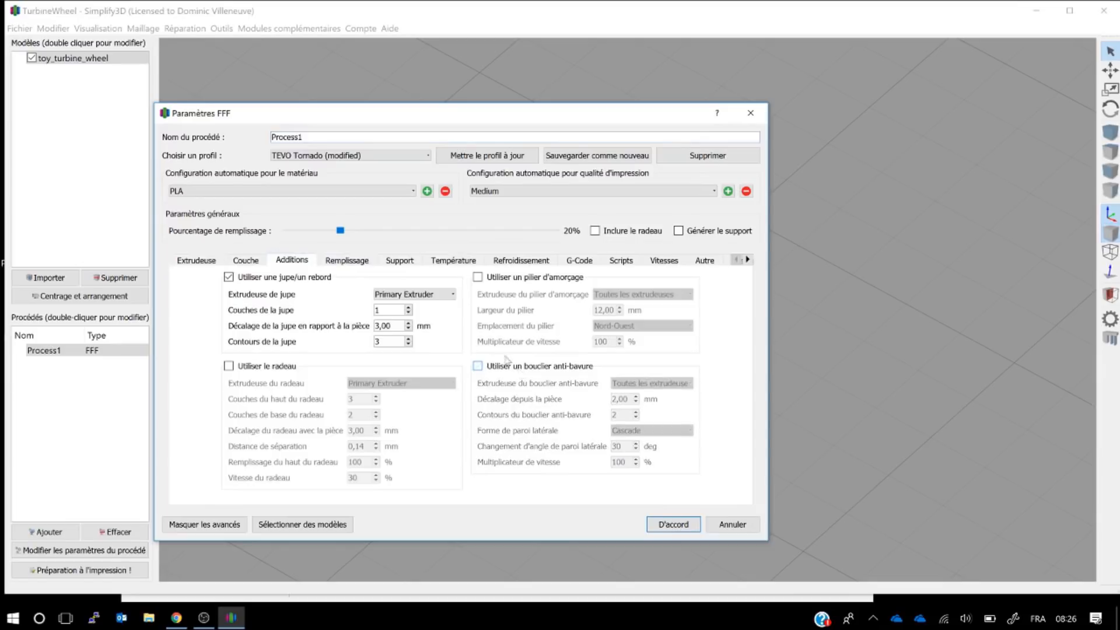
# In the process's infill settings, choose Rectilinear as the internal infill pattern and apply the settings.
pyautogui.click(335, 262)
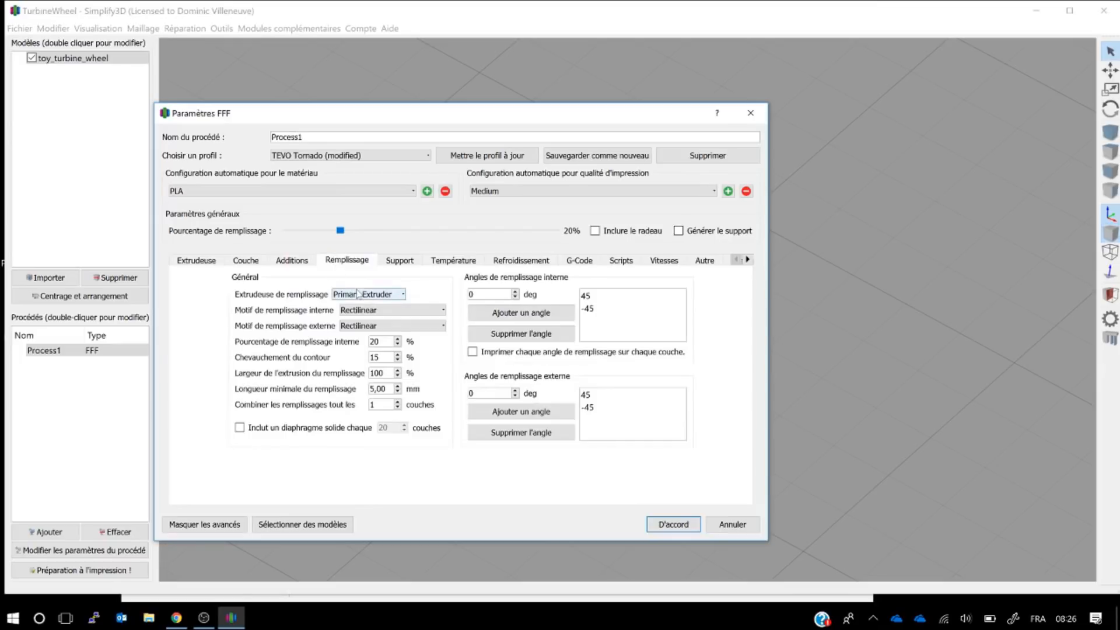
pyautogui.click(379, 310)
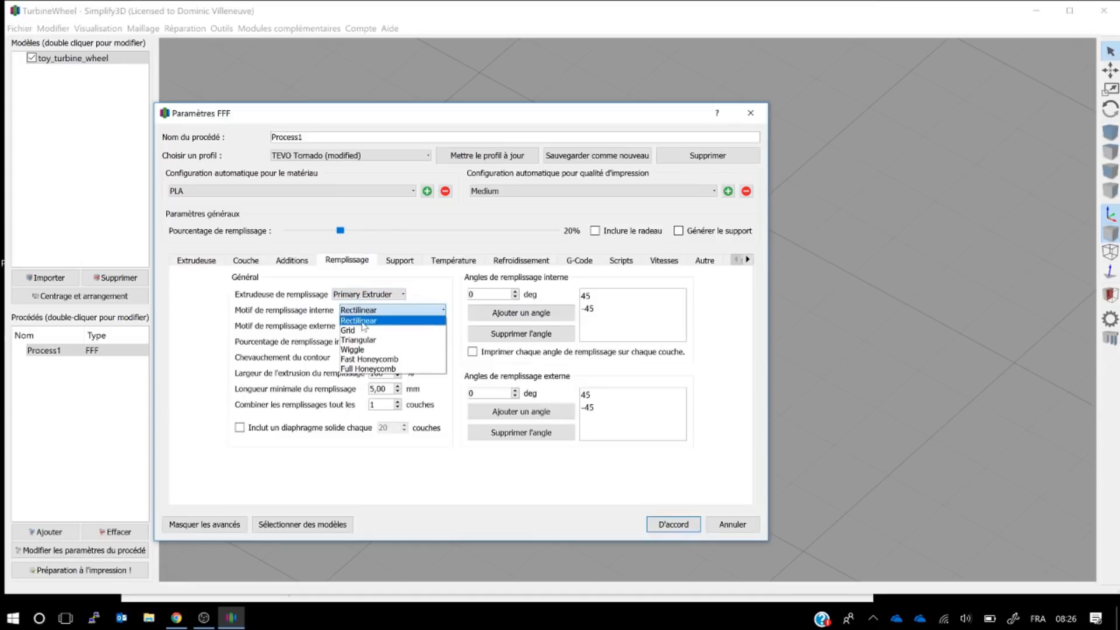
pyautogui.click(361, 321)
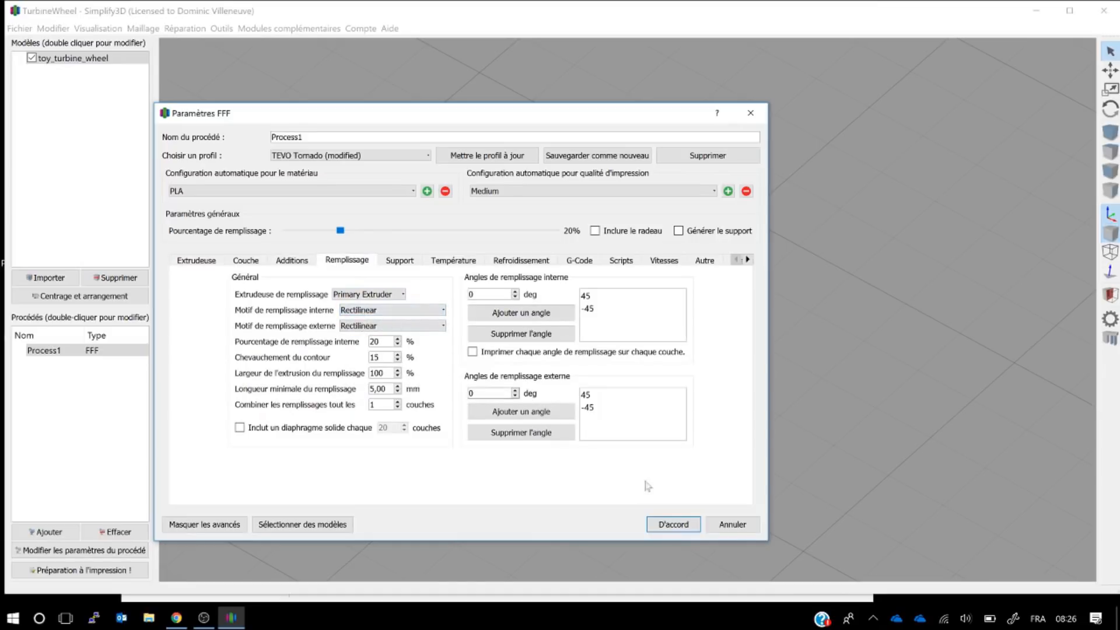
pyautogui.click(665, 521)
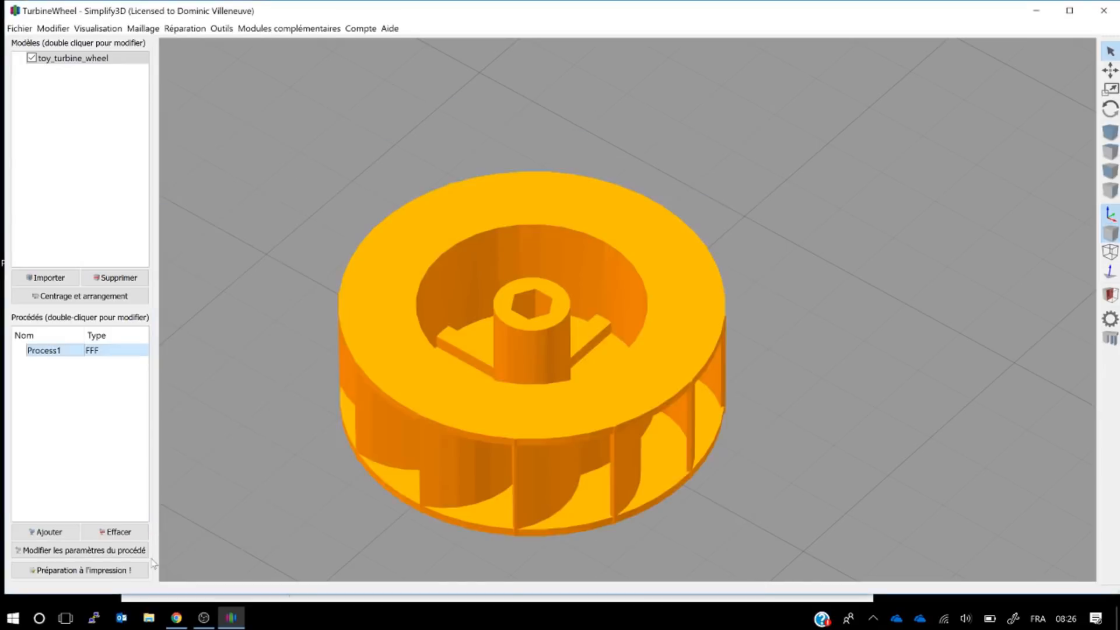
# Slice the turbine wheel and examine its internal infill in the print preview with the maximum displayed layer lowered to 31.
pyautogui.click(129, 570)
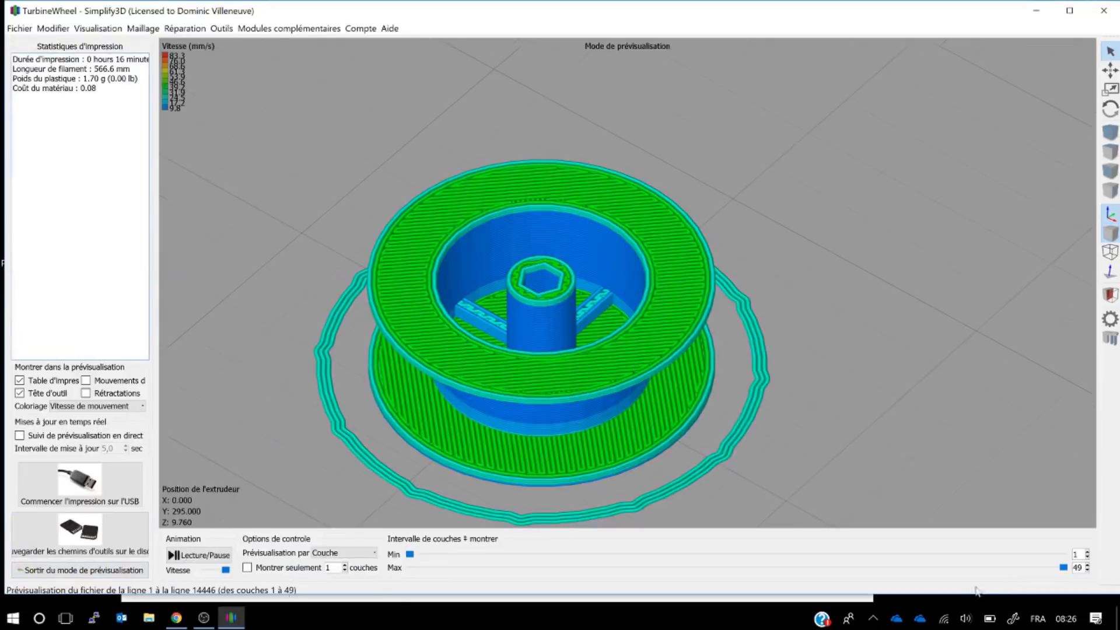
pyautogui.moveTo(1064, 568); pyautogui.dragTo(854, 530)
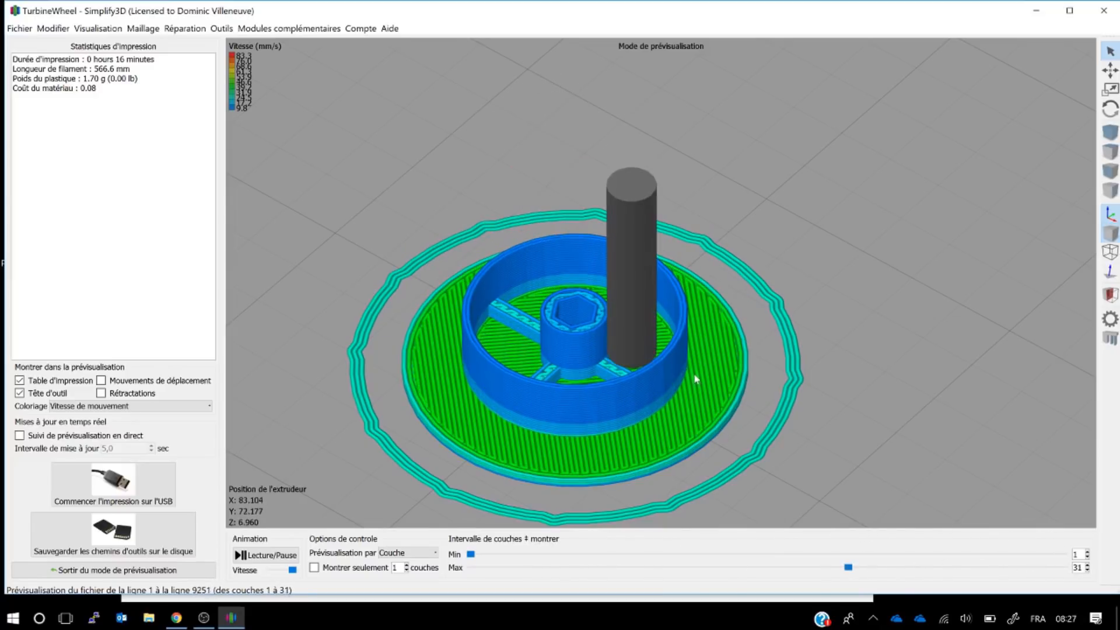
pyautogui.scroll(3, 694, 376)
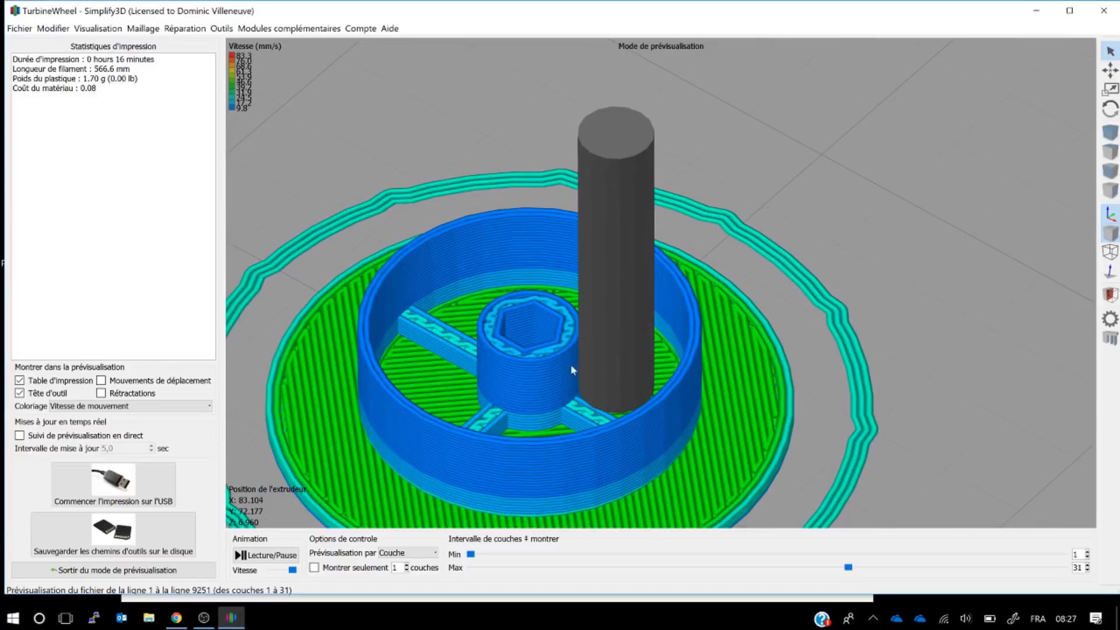
pyautogui.click(108, 570)
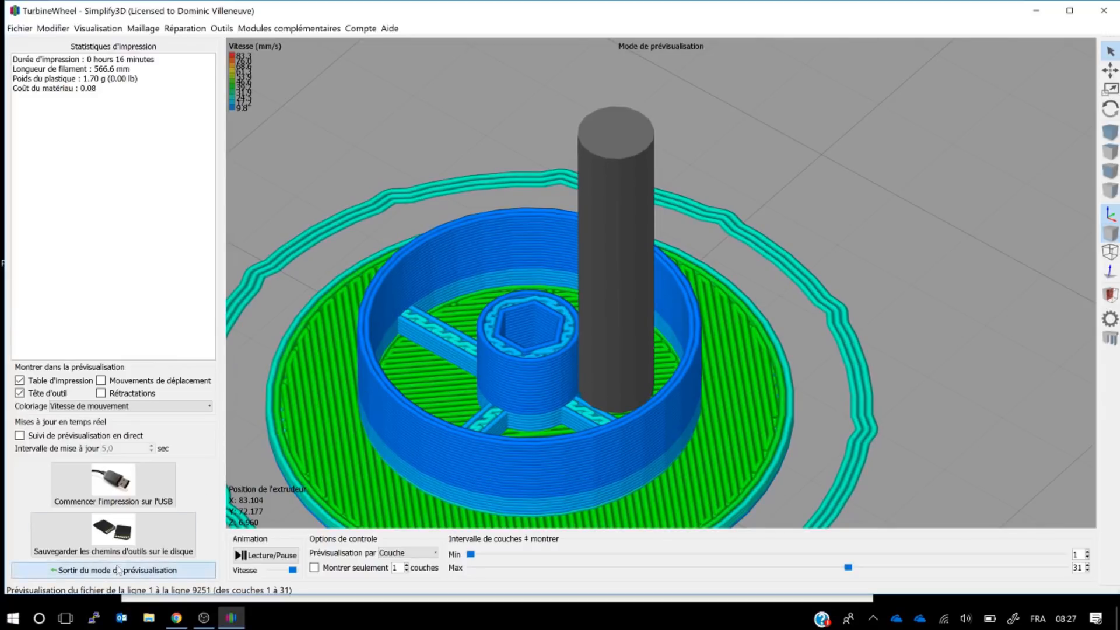
# Reopen Process1's infill settings and review the available internal infill patterns without changing the selection.
pyautogui.click(76, 349)
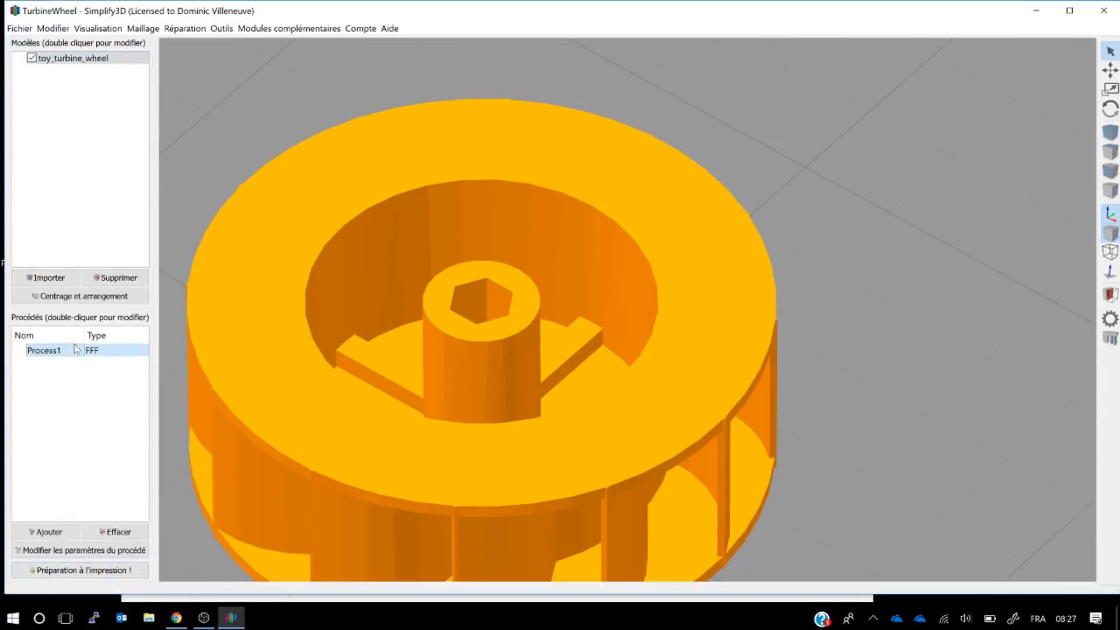
pyautogui.doubleClick(77, 348)
pyautogui.click(348, 261)
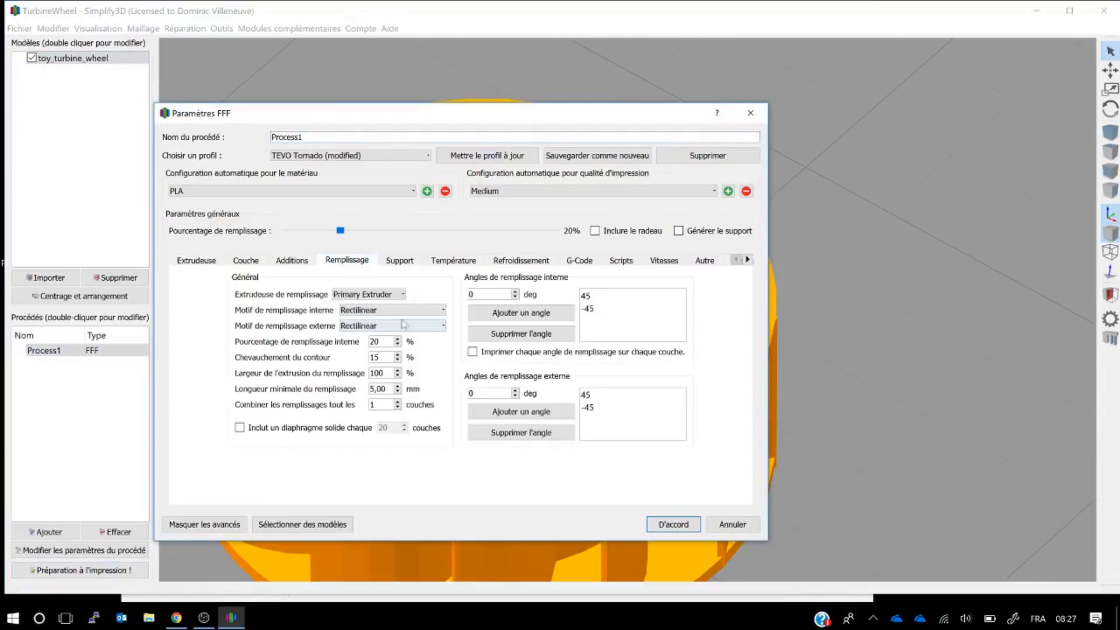
pyautogui.click(398, 310)
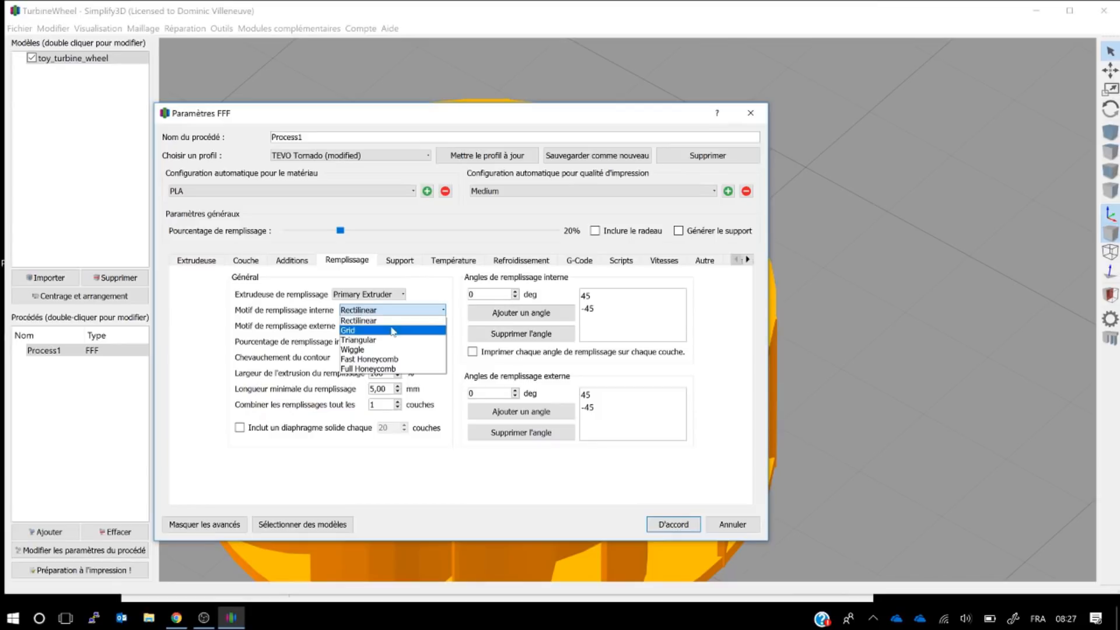
pyautogui.click(632, 330)
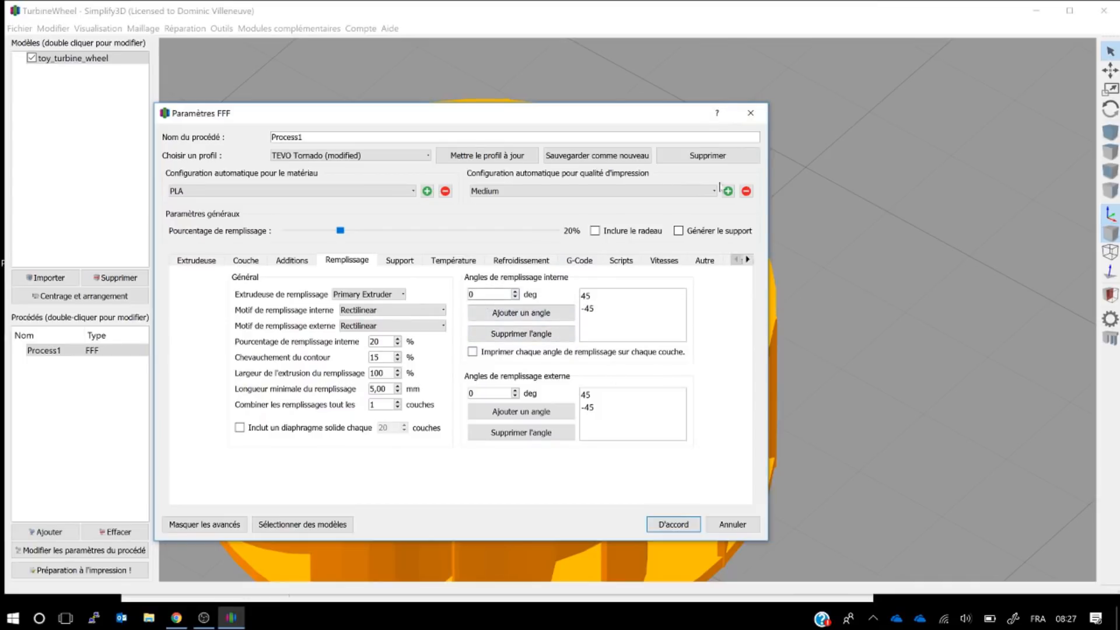
# Open Paint and draw a circle about 878 × 834 px crossed by two opposing sets of four diagonal lines.
pyautogui.click(12, 618)
pyautogui.write('paint')
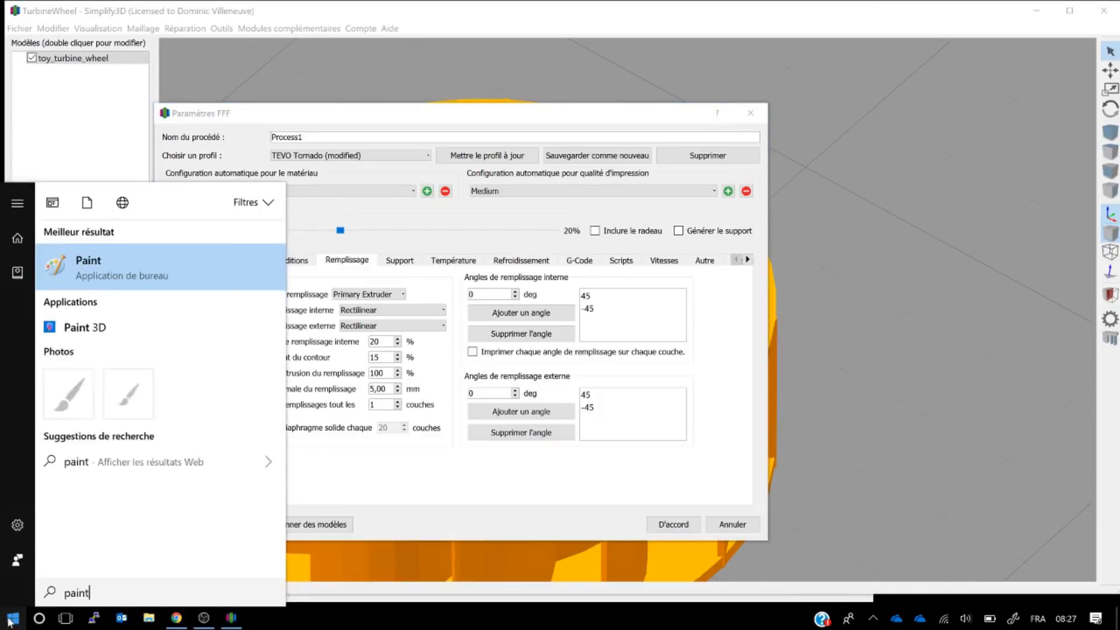
pyautogui.press('Return')
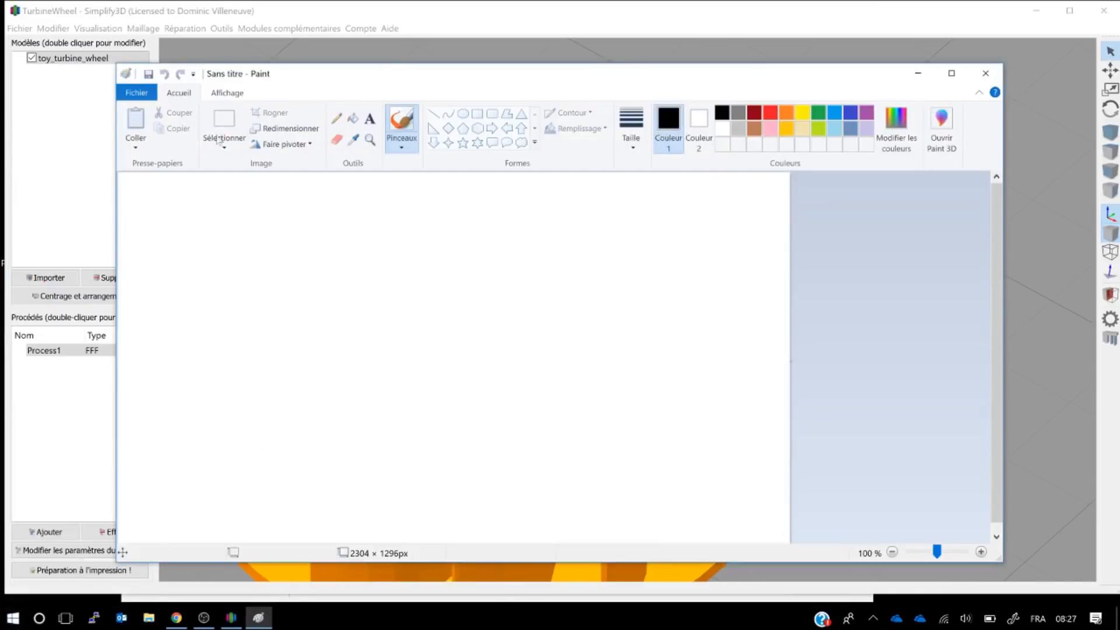
pyautogui.click(462, 113)
pyautogui.moveTo(346, 270)
pyautogui.mouseDown()
pyautogui.moveTo(585, 450)
pyautogui.moveTo(603, 513)
pyautogui.mouseUp()
pyautogui.click(433, 113)
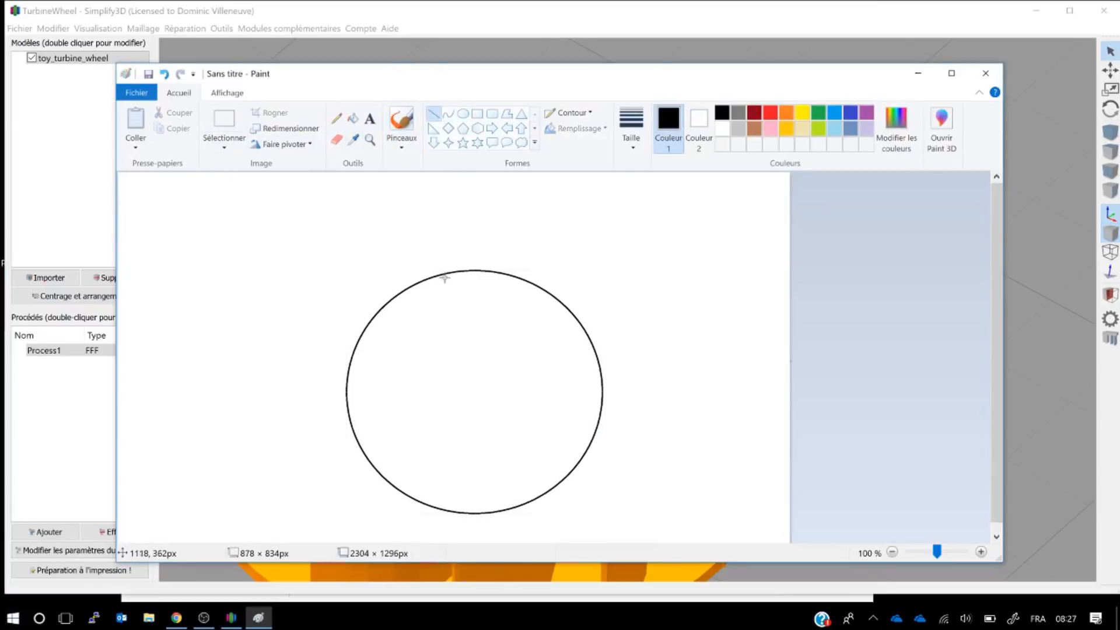
pyautogui.moveTo(513, 276)
pyautogui.mouseDown()
pyautogui.moveTo(362, 400)
pyautogui.moveTo(348, 438)
pyautogui.moveTo(379, 444)
pyautogui.moveTo(554, 279)
pyautogui.moveTo(534, 287)
pyautogui.moveTo(395, 484)
pyautogui.moveTo(495, 444)
pyautogui.moveTo(583, 331)
pyautogui.mouseUp()
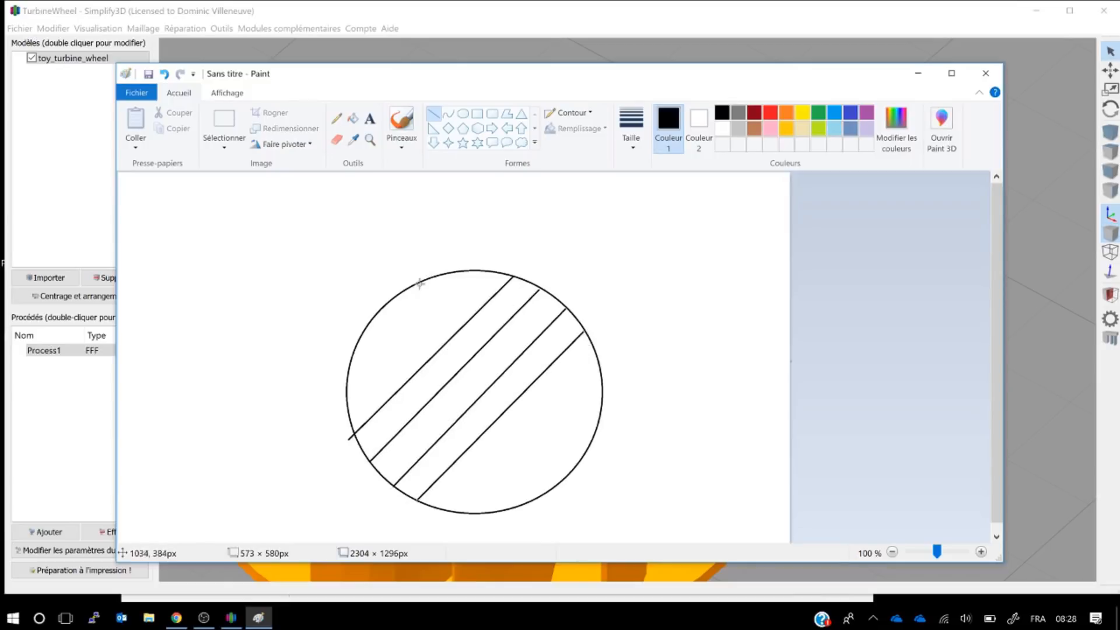
pyautogui.moveTo(383, 310)
pyautogui.mouseDown()
pyautogui.moveTo(574, 510)
pyautogui.moveTo(564, 477)
pyautogui.moveTo(576, 454)
pyautogui.moveTo(403, 288)
pyautogui.moveTo(528, 371)
pyautogui.moveTo(601, 443)
pyautogui.moveTo(594, 430)
pyautogui.mouseUp()
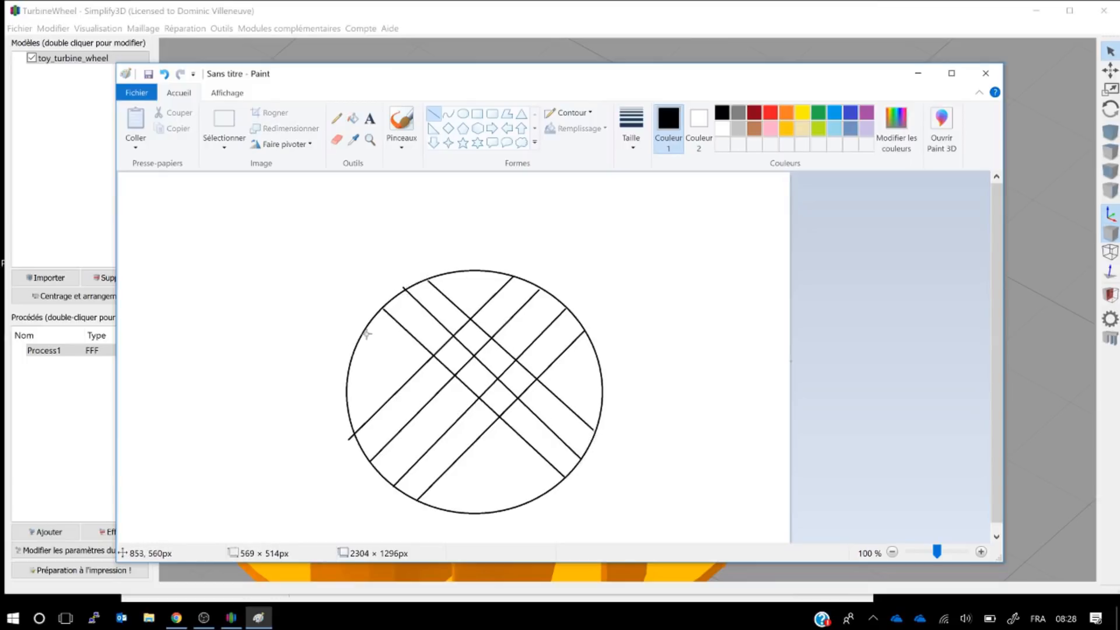
pyautogui.moveTo(368, 332)
pyautogui.mouseDown()
pyautogui.moveTo(551, 503)
pyautogui.moveTo(545, 490)
pyautogui.mouseUp()
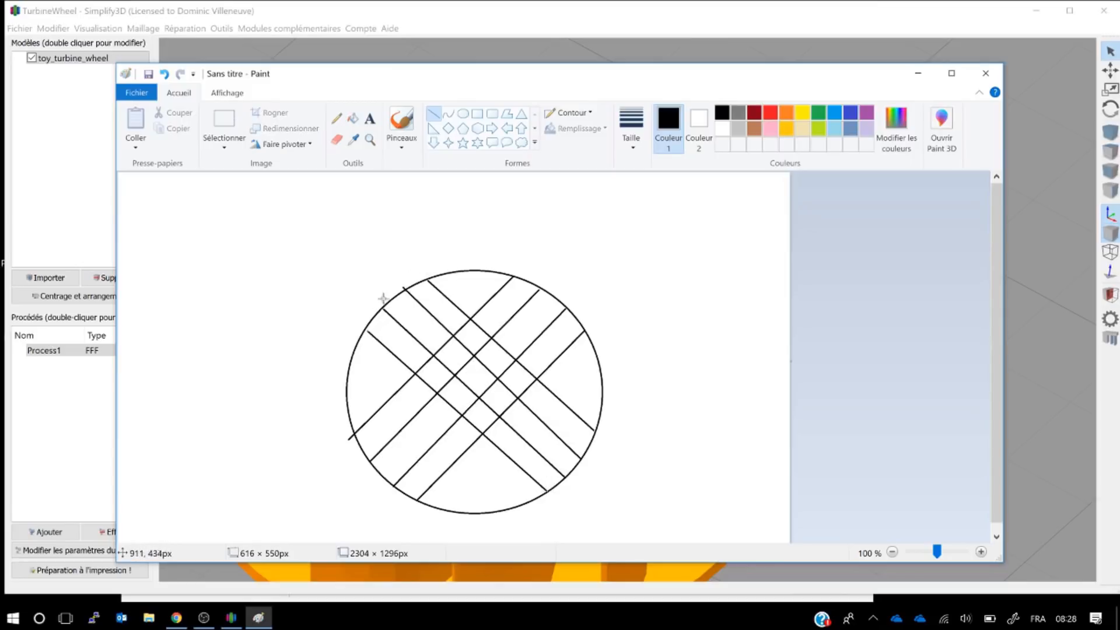
# Return to the Simplify3D process settings and add internal infill angles of 0 and 90 degrees.
pyautogui.click(69, 483)
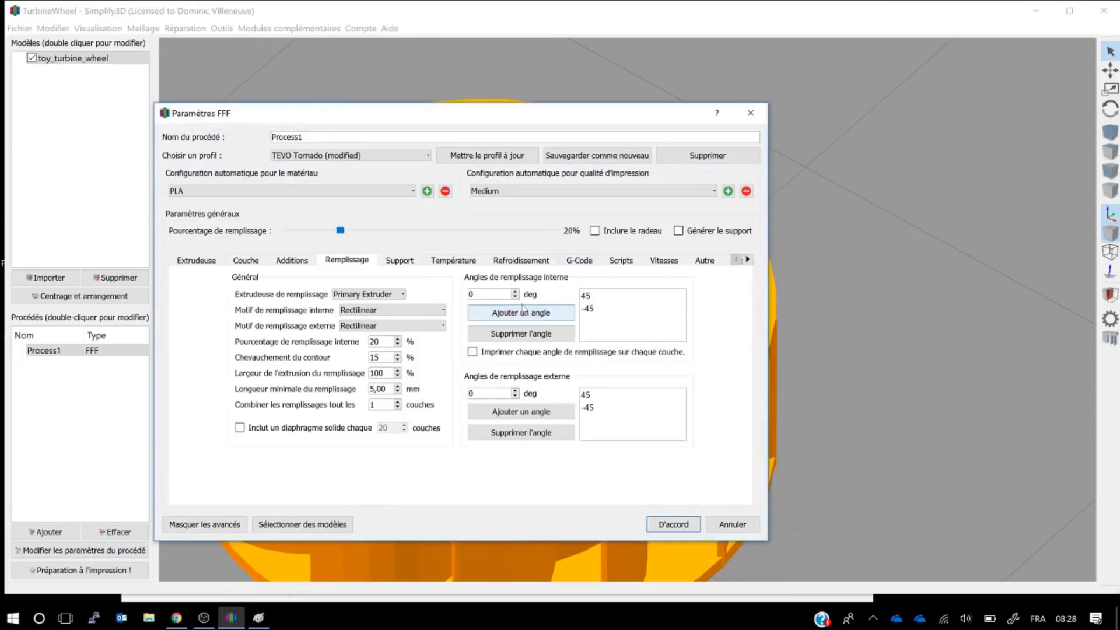
pyautogui.click(499, 309)
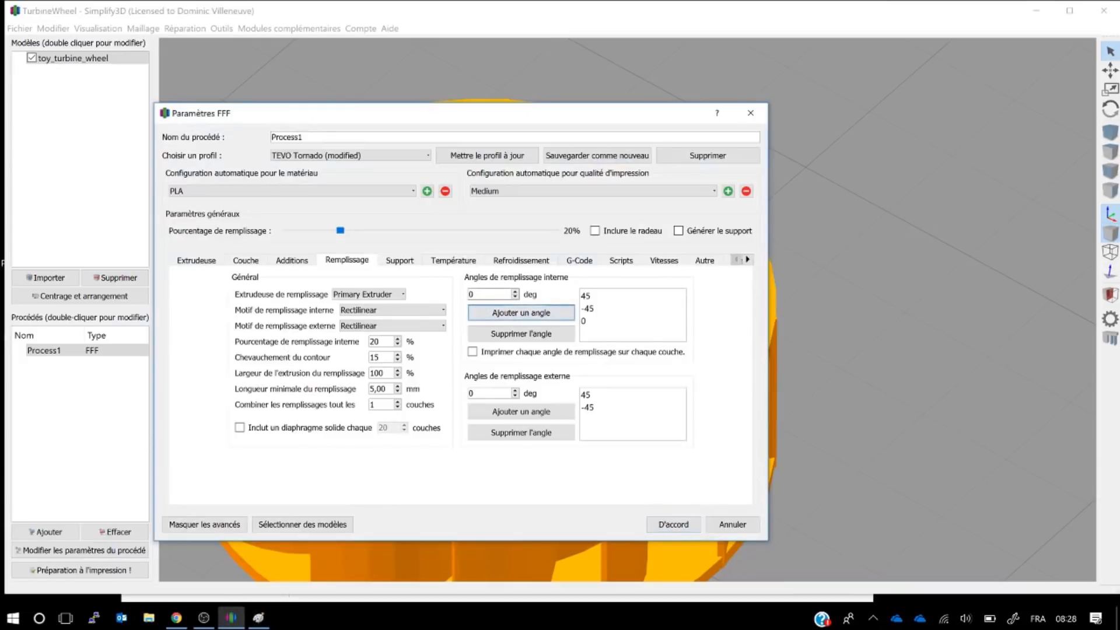
pyautogui.write('90')
pyautogui.click(513, 315)
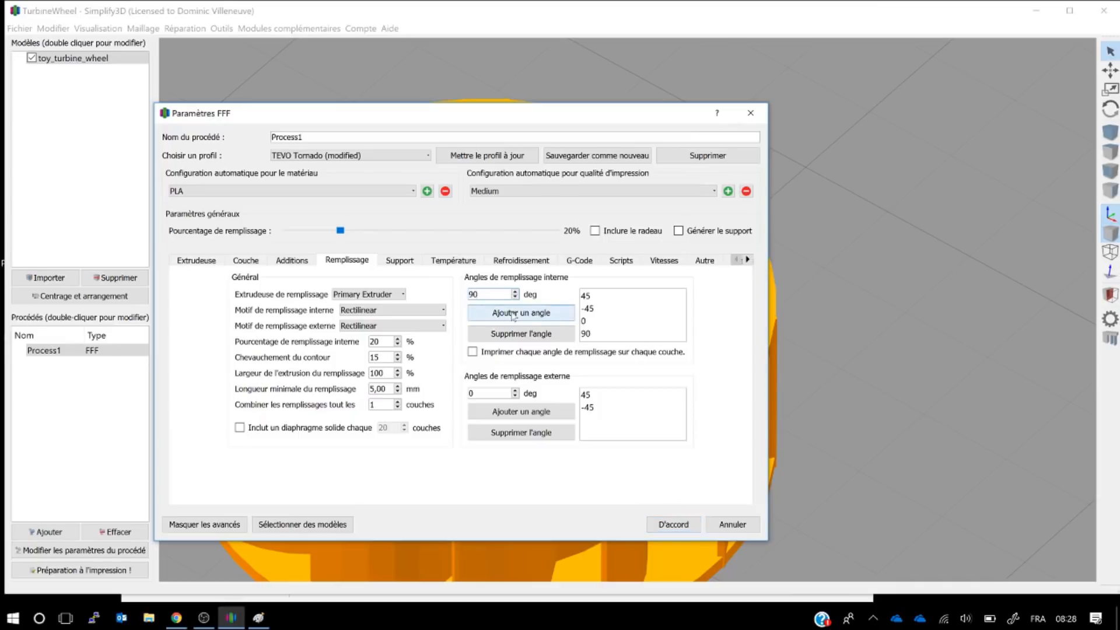
# Switch back to Paint and draw four vertical and four horizontal lines across the crosshatched circle.
pyautogui.click(258, 616)
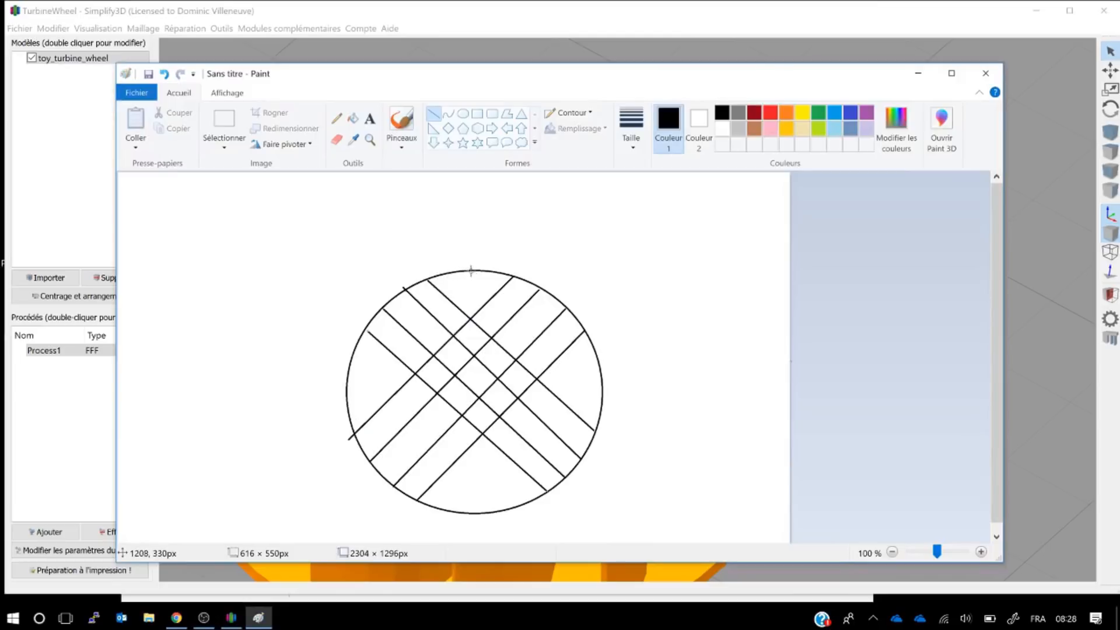
pyautogui.moveTo(471, 273)
pyautogui.mouseDown()
pyautogui.moveTo(461, 434)
pyautogui.moveTo(470, 525)
pyautogui.moveTo(471, 507)
pyautogui.mouseUp()
pyautogui.moveTo(489, 278); pyautogui.dragTo(488, 508)
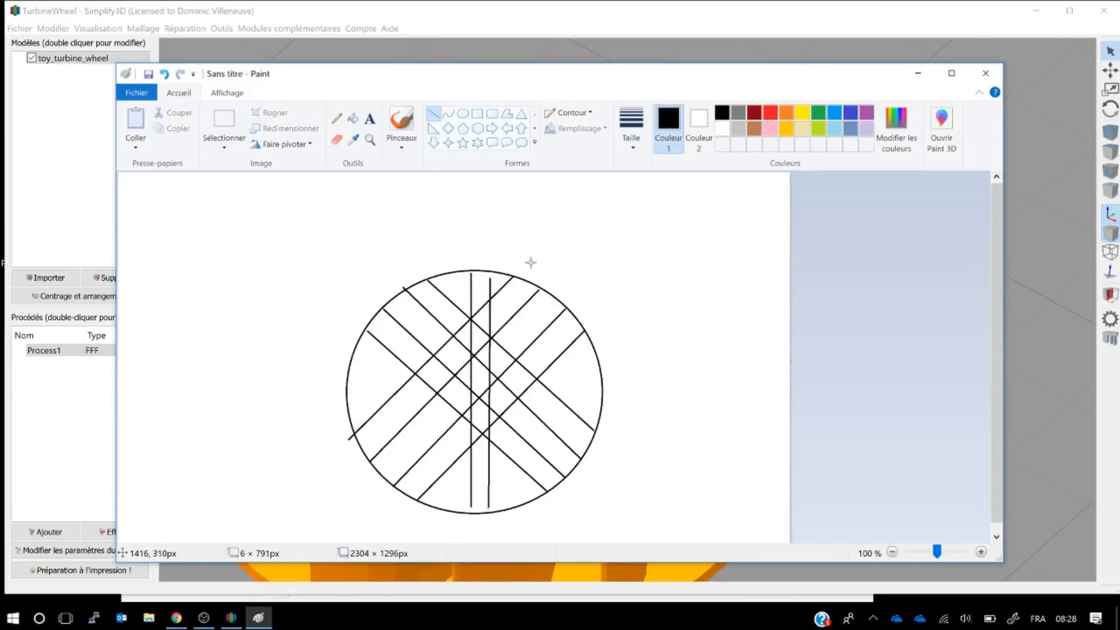
pyautogui.moveTo(509, 279); pyautogui.dragTo(515, 493)
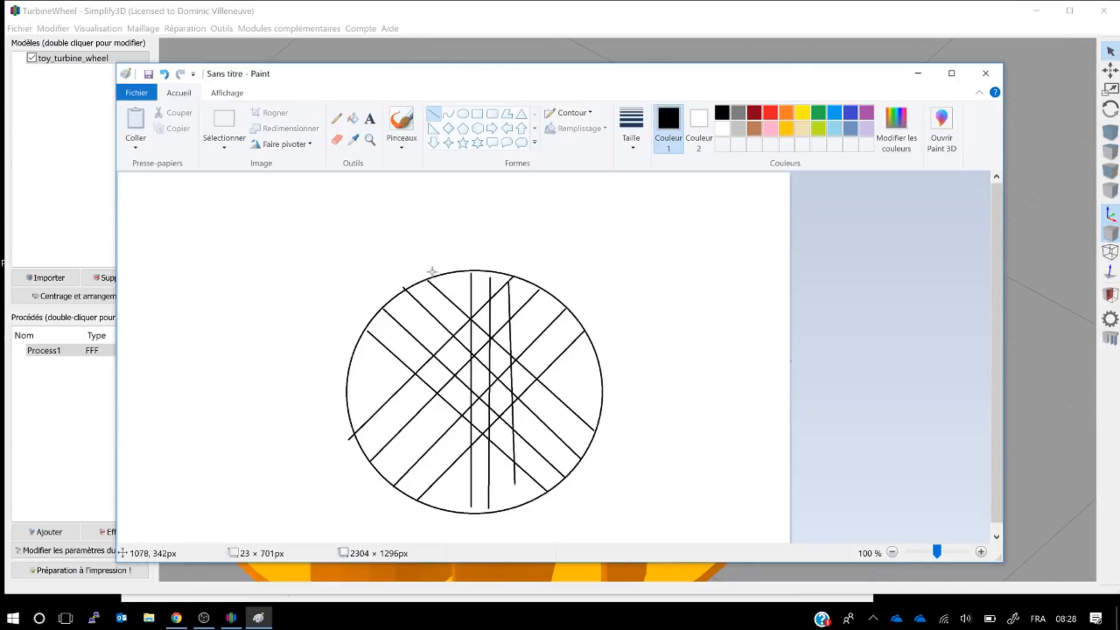
pyautogui.moveTo(437, 276); pyautogui.dragTo(437, 488)
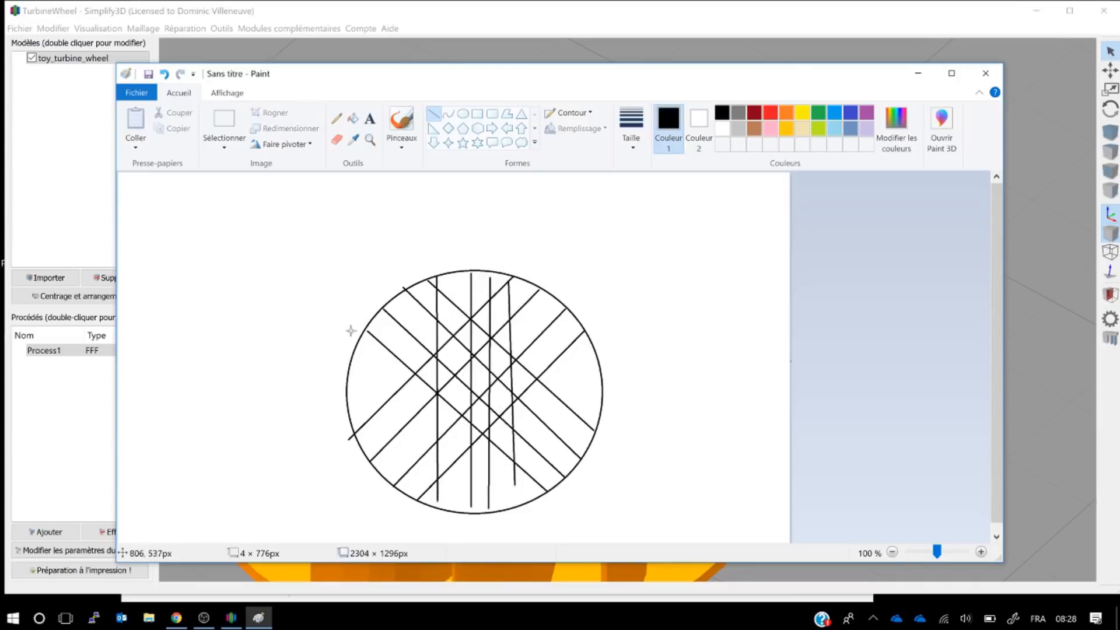
pyautogui.moveTo(345, 367)
pyautogui.mouseDown()
pyautogui.moveTo(603, 359)
pyautogui.moveTo(559, 380)
pyautogui.moveTo(346, 384)
pyautogui.mouseUp()
pyautogui.moveTo(604, 406); pyautogui.dragTo(346, 412)
pyautogui.moveTo(585, 429); pyautogui.dragTo(362, 427)
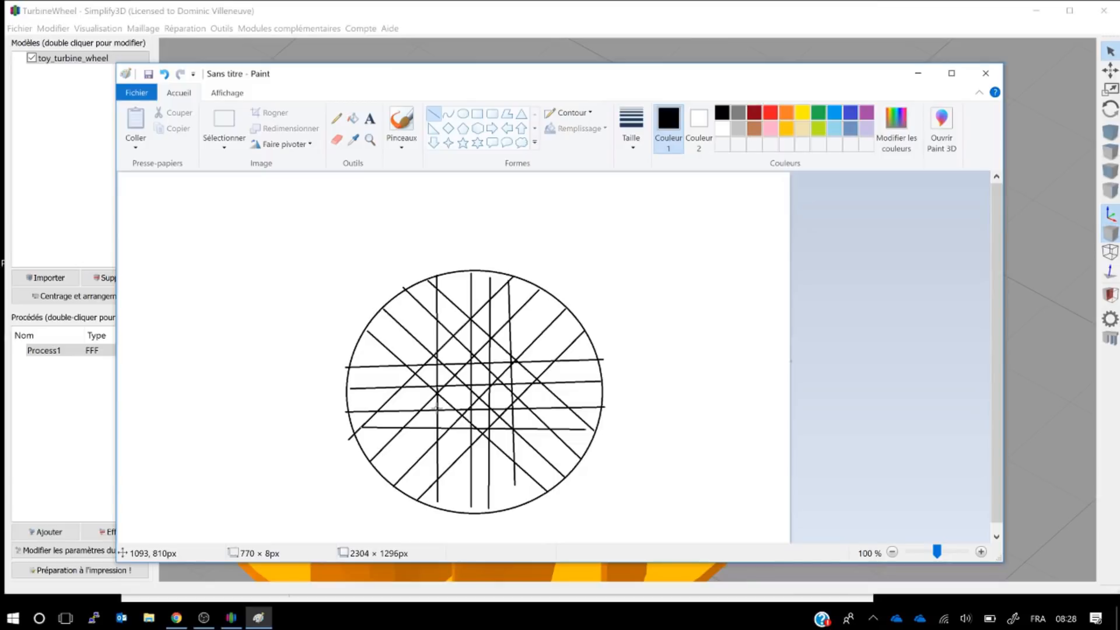
# Return to the Simplify3D process settings and remove the 90 and 0 degree internal infill angles.
pyautogui.click(918, 73)
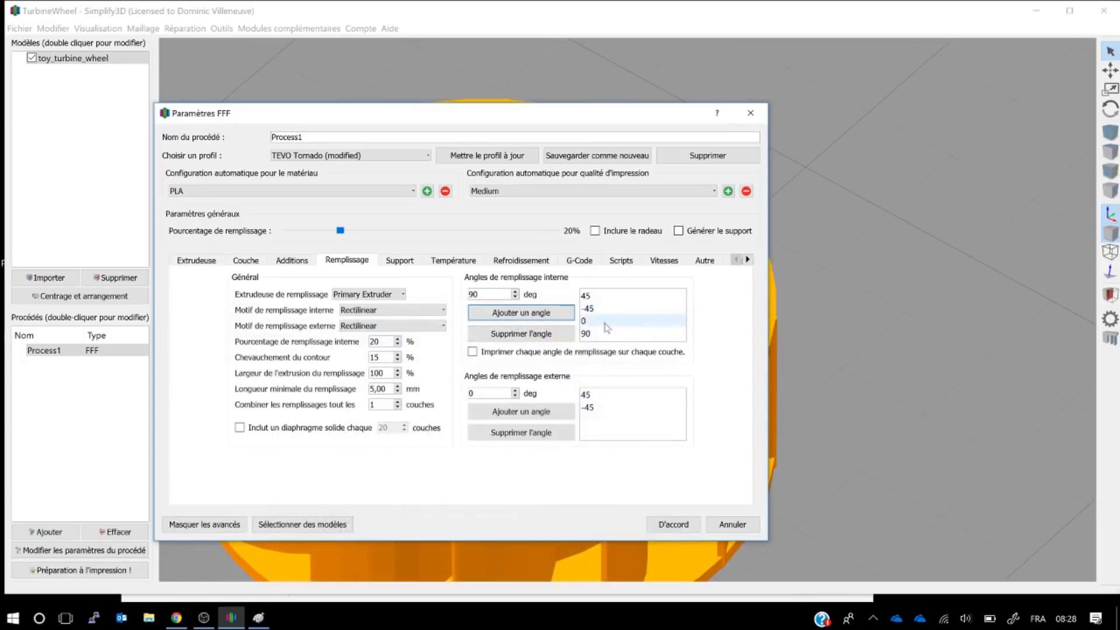
pyautogui.click(595, 334)
pyautogui.click(546, 334)
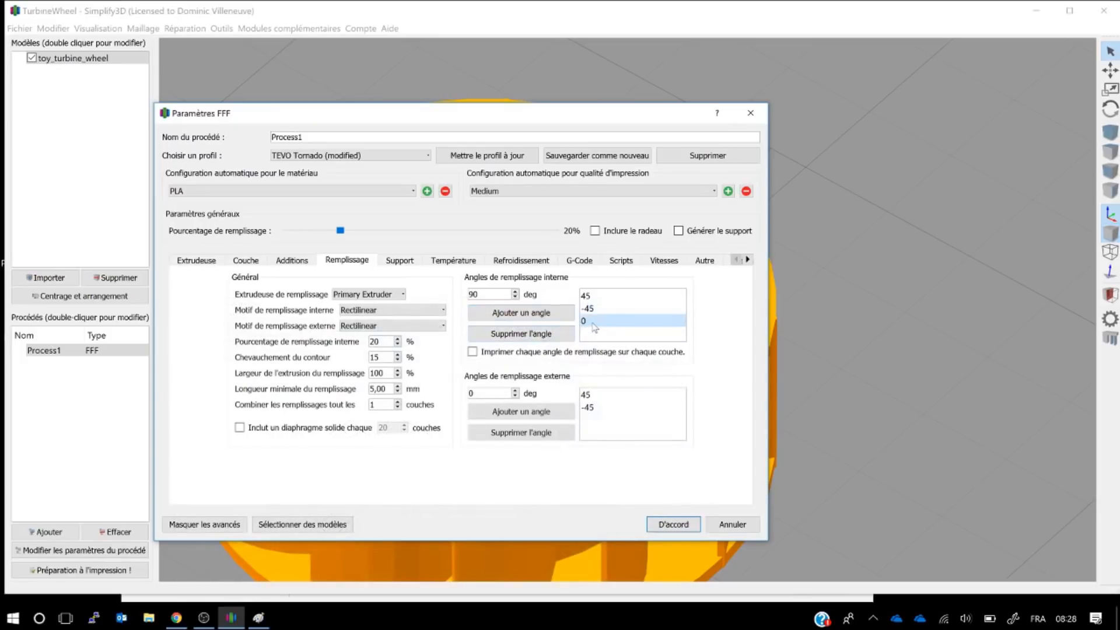
pyautogui.click(542, 334)
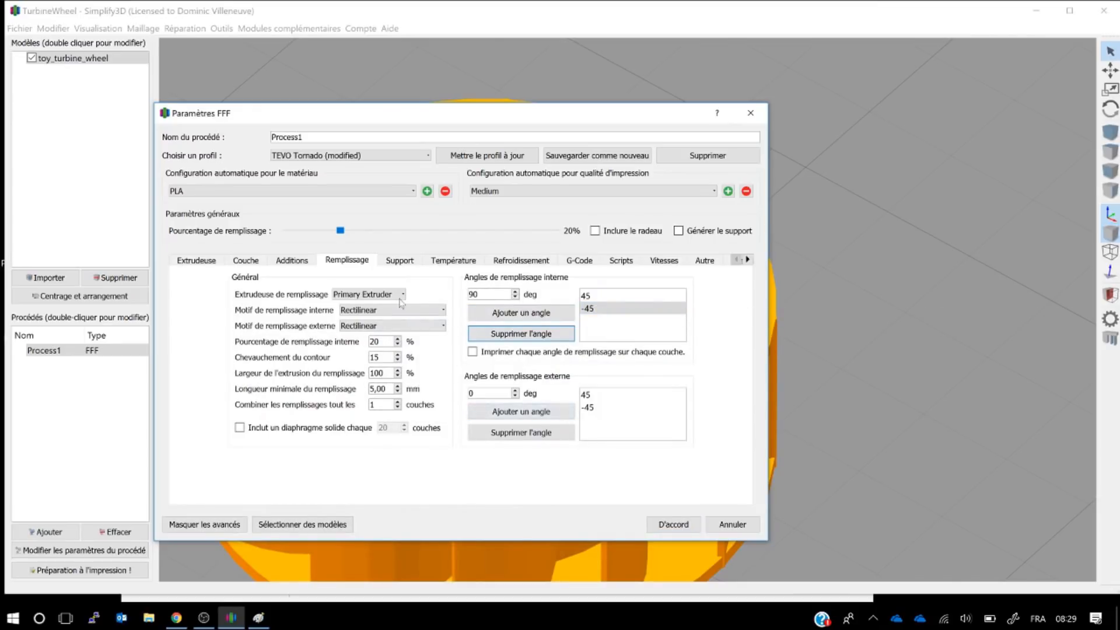
# Widen the process settings dialog, enable support material generation and apply the settings.
pyautogui.click(399, 262)
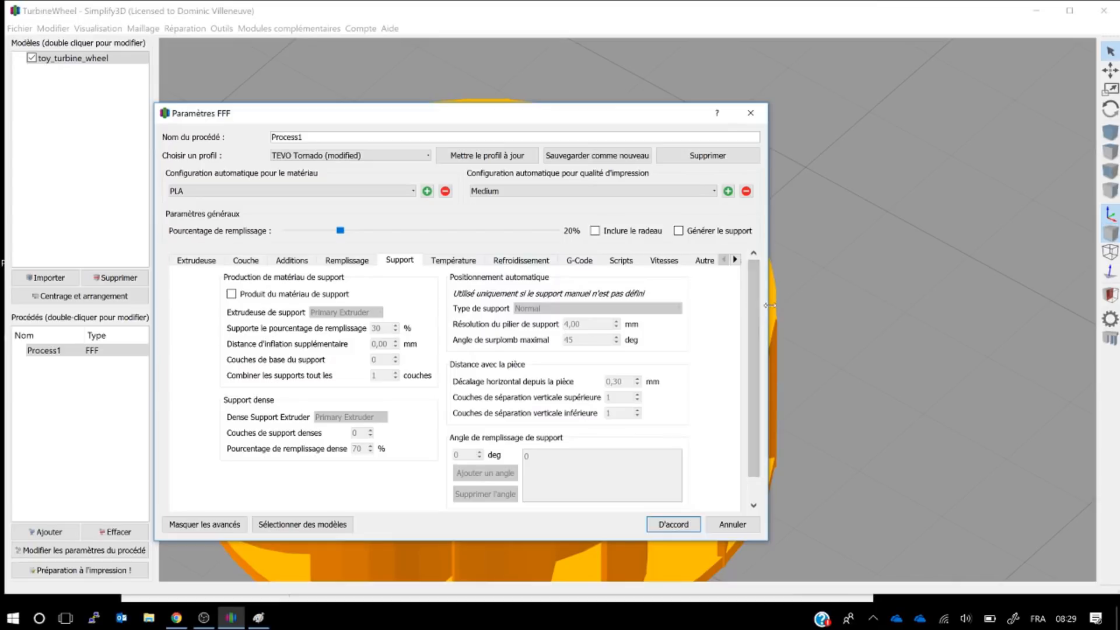
pyautogui.moveTo(768, 309); pyautogui.dragTo(928, 305)
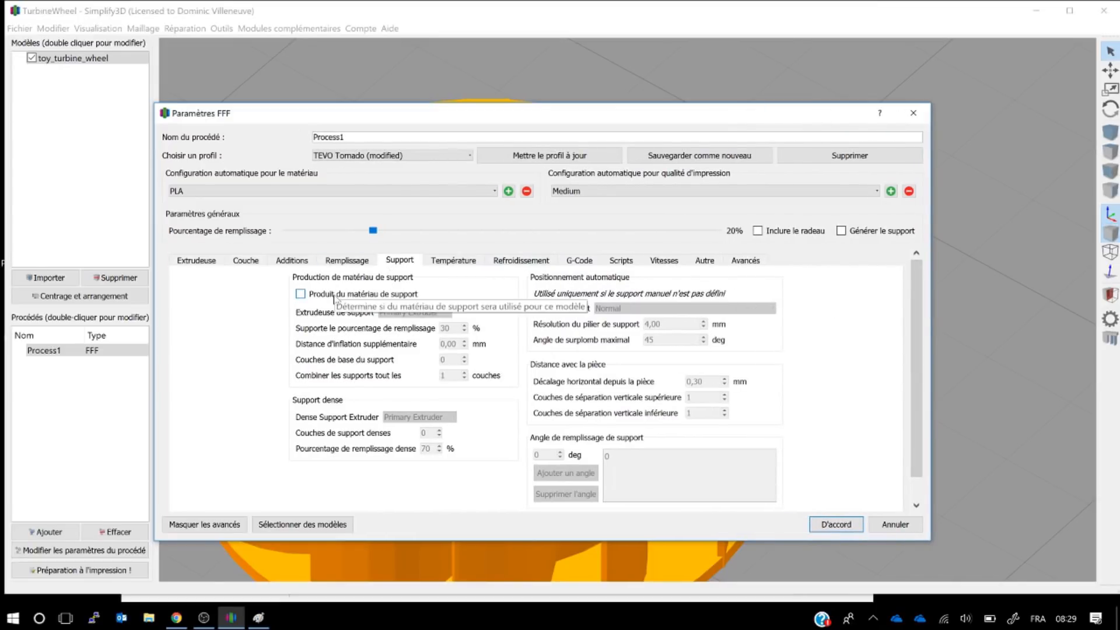
pyautogui.click(334, 297)
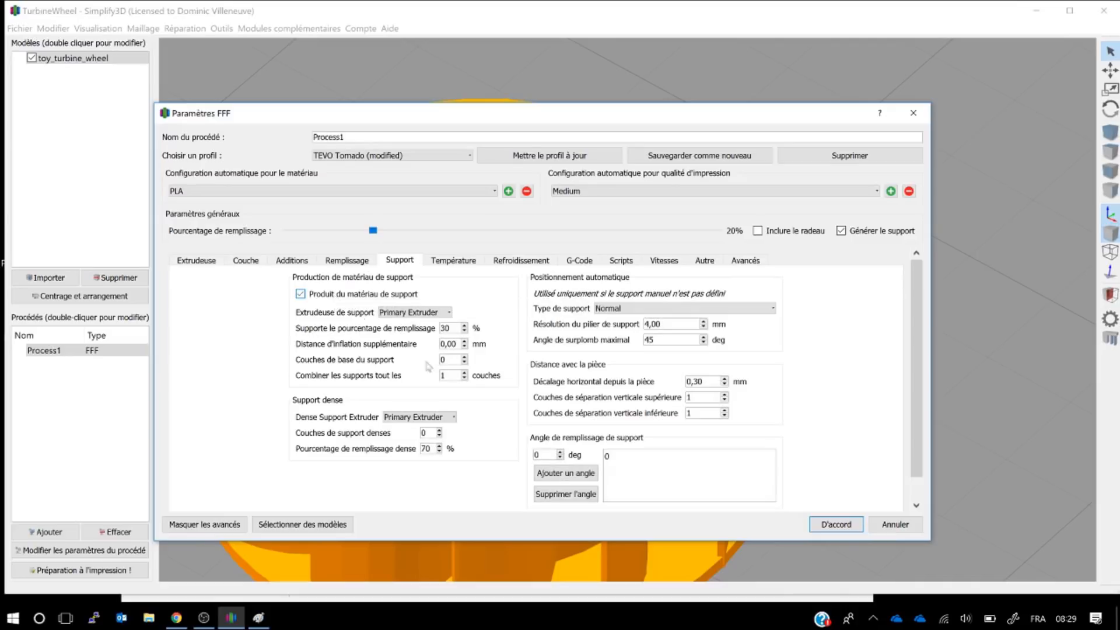
pyautogui.click(837, 523)
# Slice the turbine wheel and examine the supports in the print preview, lowering the maximum displayed layer to 27 and restoring it to 49.
pyautogui.click(93, 571)
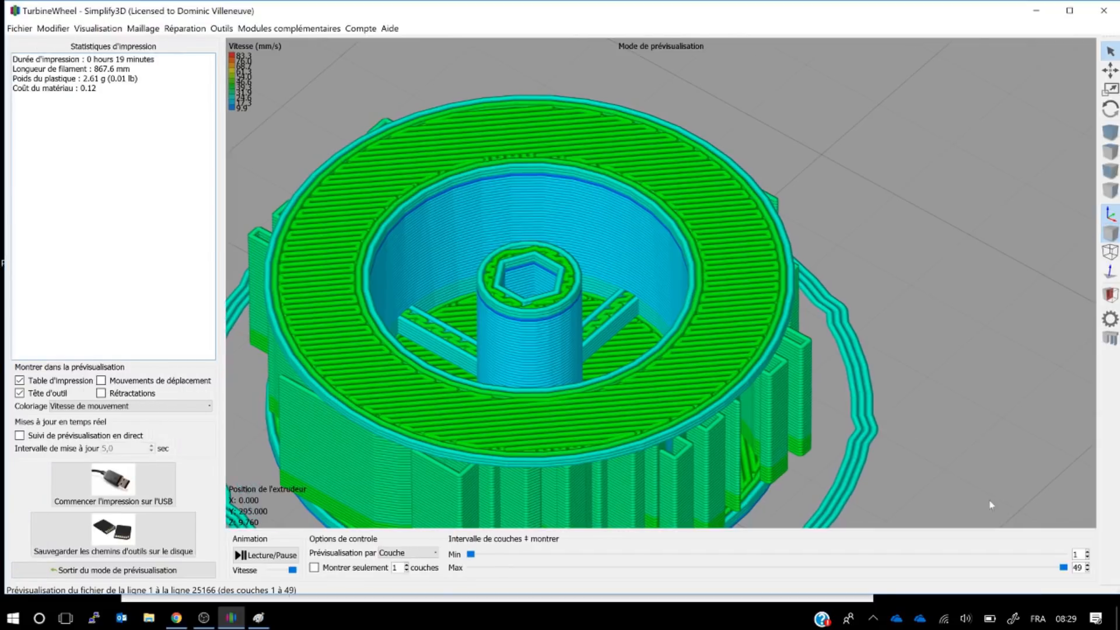
pyautogui.moveTo(1063, 566); pyautogui.dragTo(798, 558)
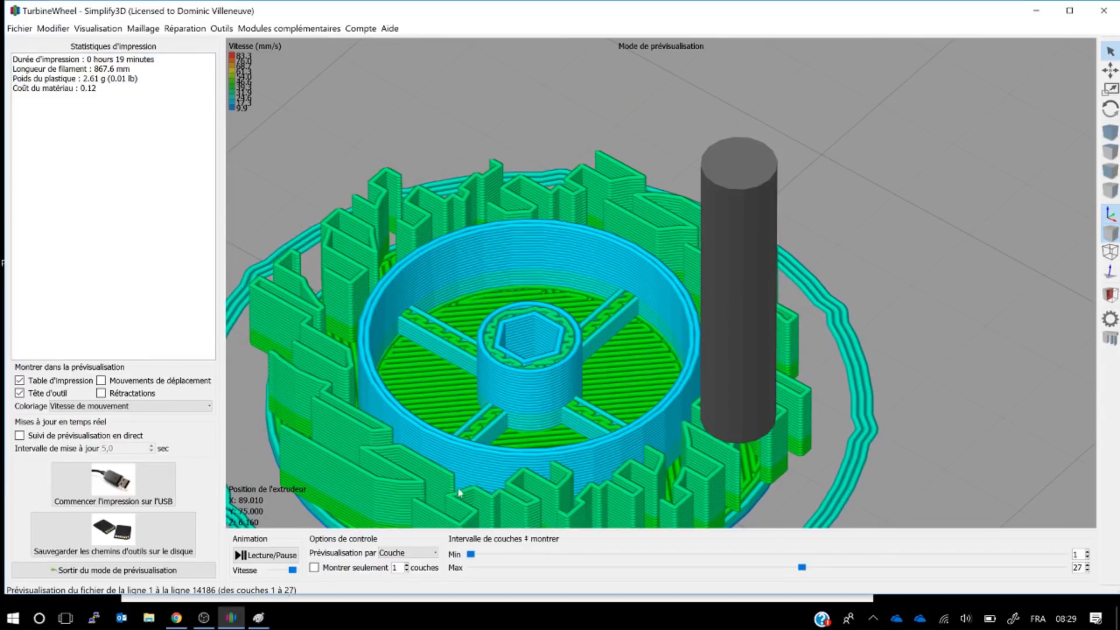
pyautogui.moveTo(802, 567); pyautogui.dragTo(1084, 566)
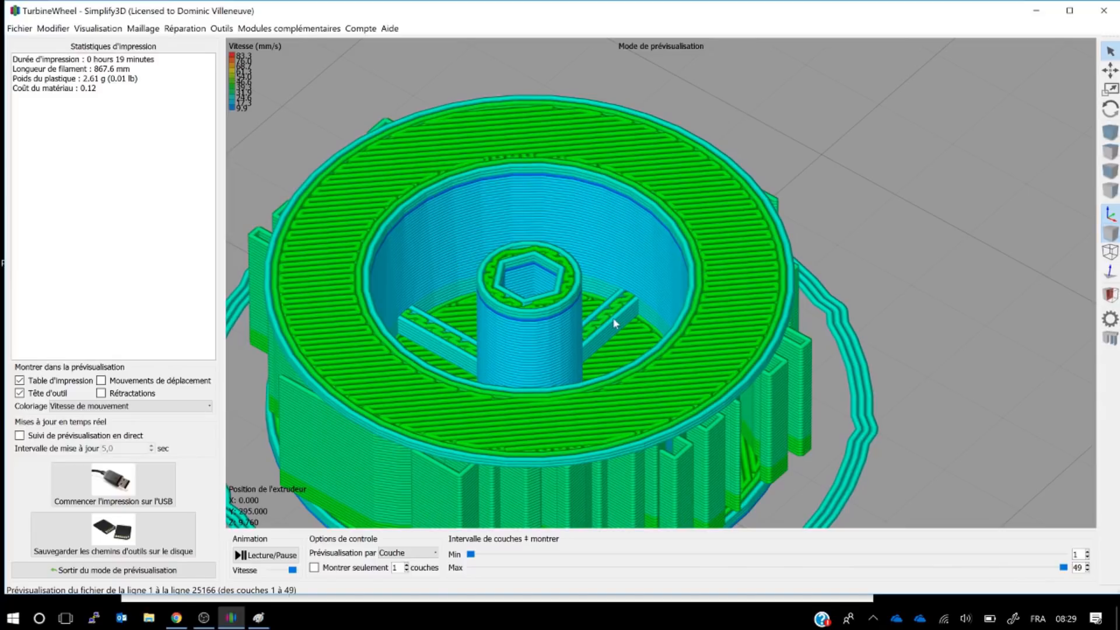
# Leave the print preview and generate automatic Normal supports for the turbine wheel with 4 mm pillar resolution and a 45-degree maximum overhang angle.
pyautogui.click(153, 570)
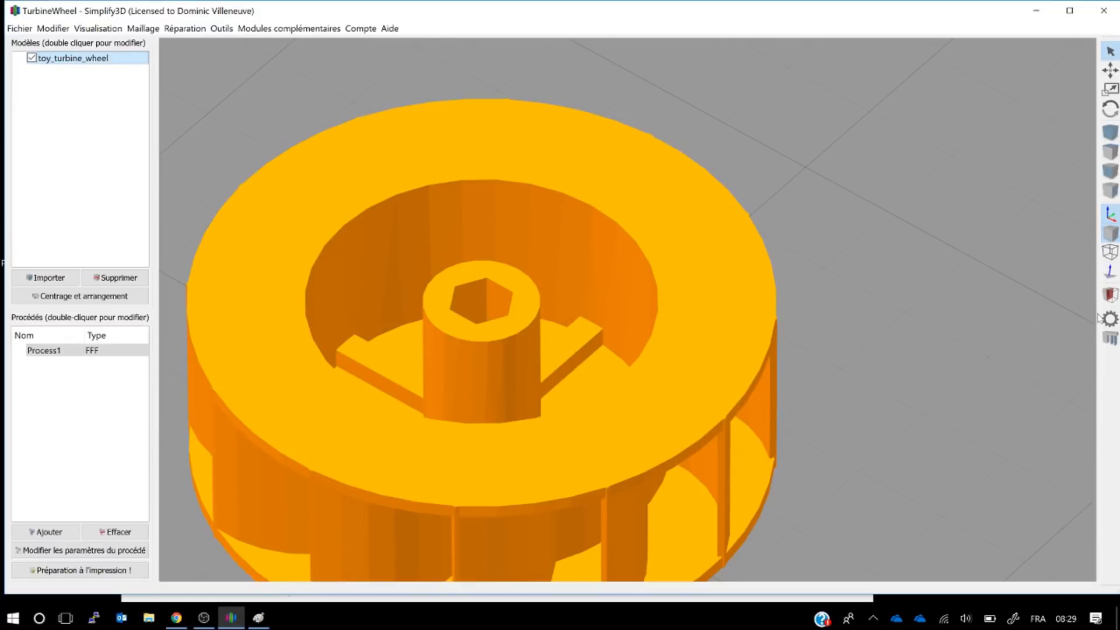
pyautogui.click(1110, 342)
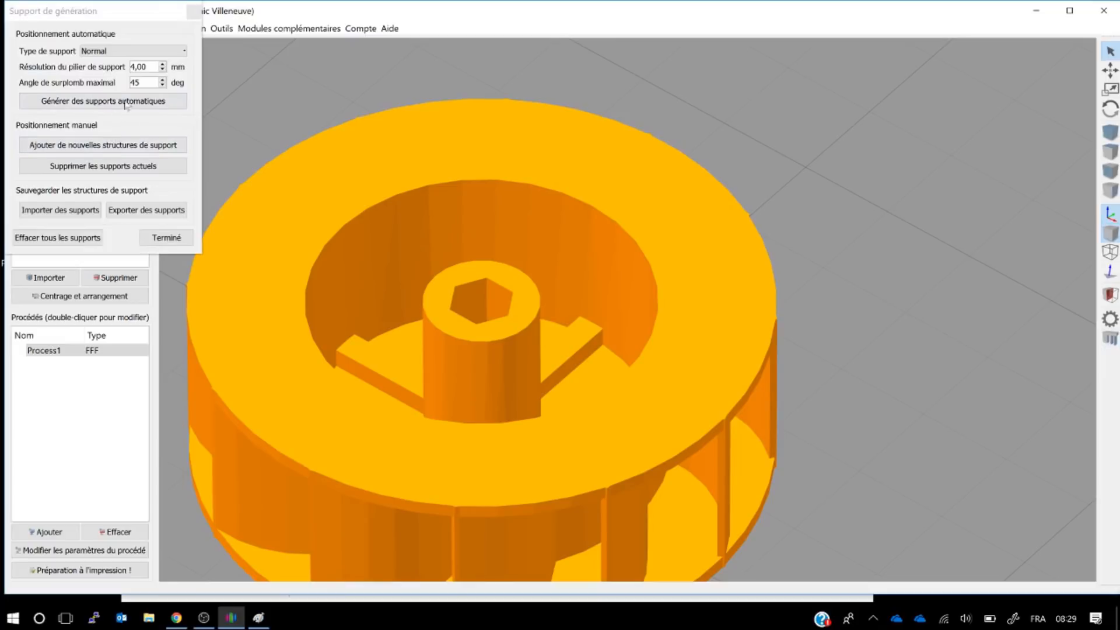
pyautogui.click(147, 100)
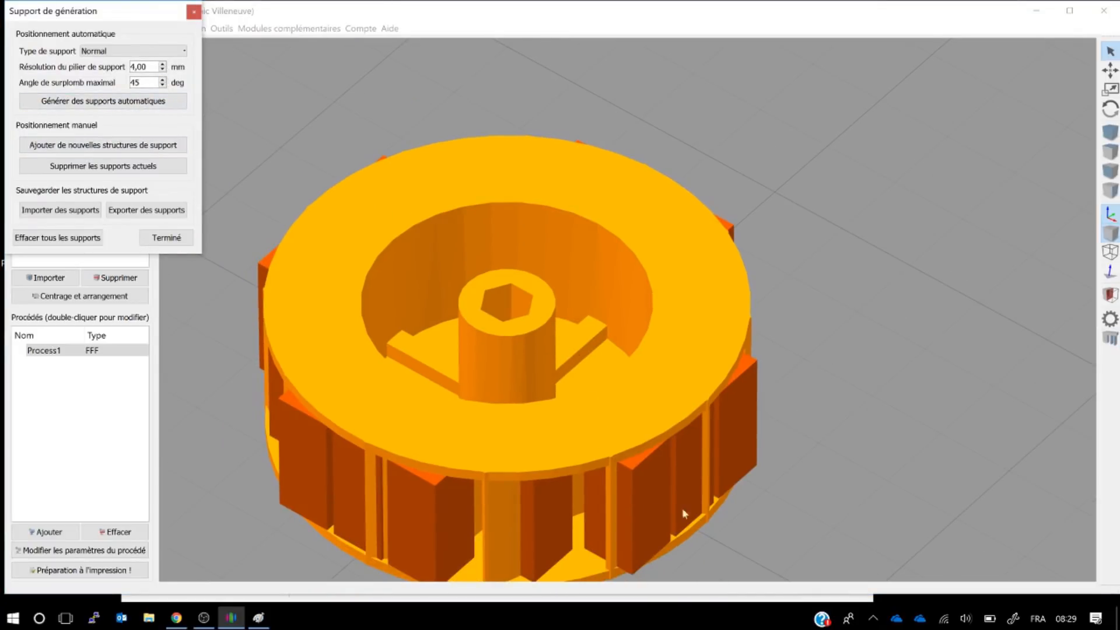
# Clear all automatic supports and manually add three support pillars along the turbine wheel's outer edge.
pyautogui.click(116, 169)
pyautogui.click(63, 238)
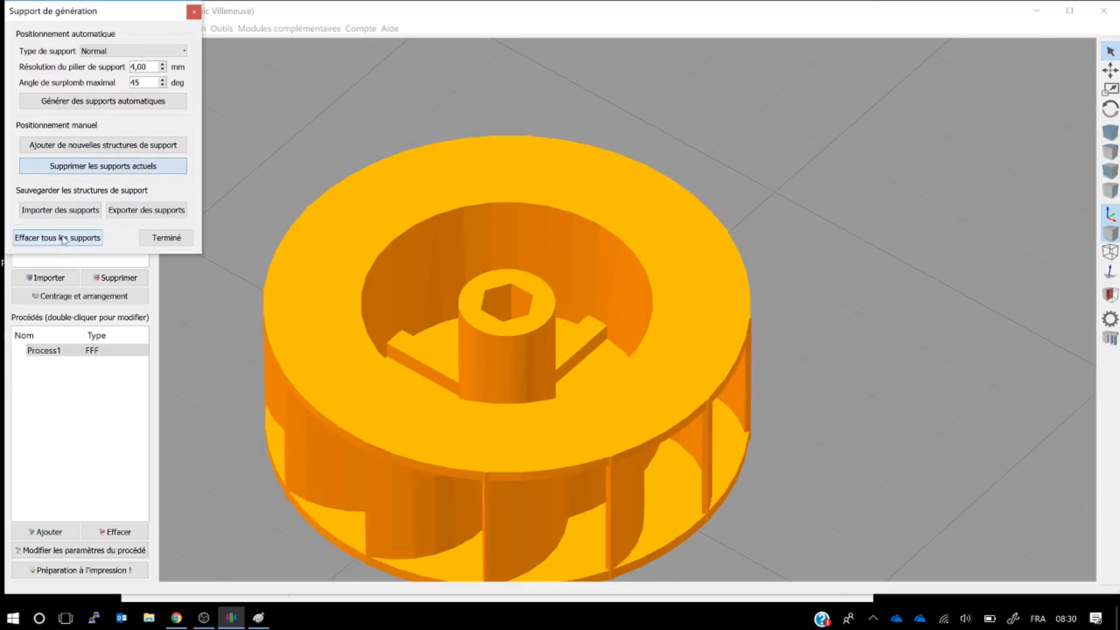
pyautogui.click(114, 152)
pyautogui.moveTo(997, 413); pyautogui.dragTo(756, 364, button='middle')
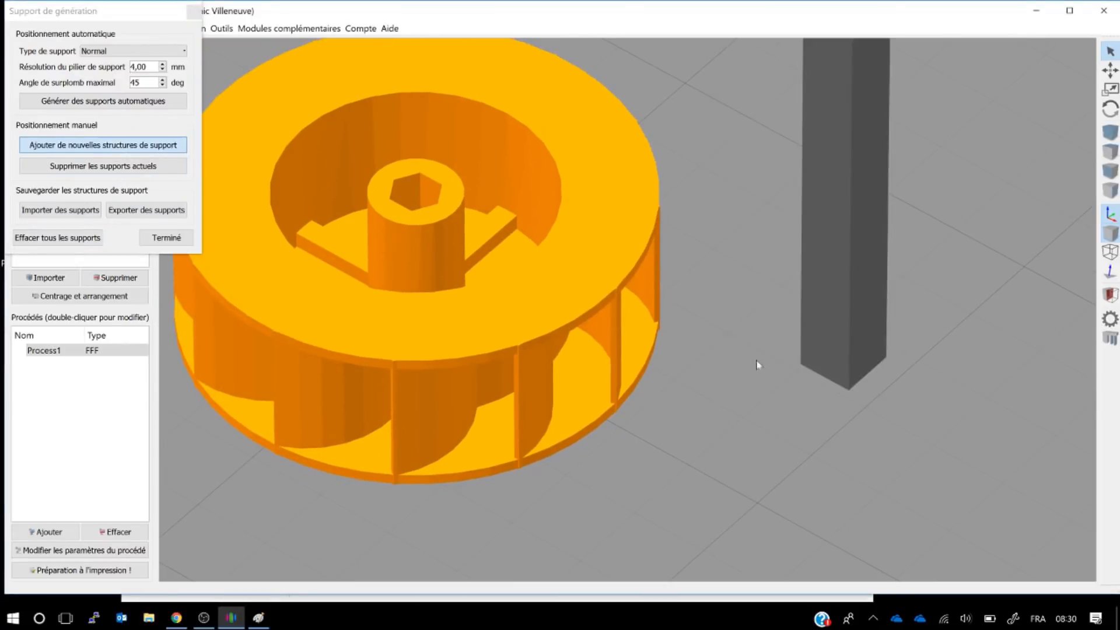
pyautogui.click(635, 357)
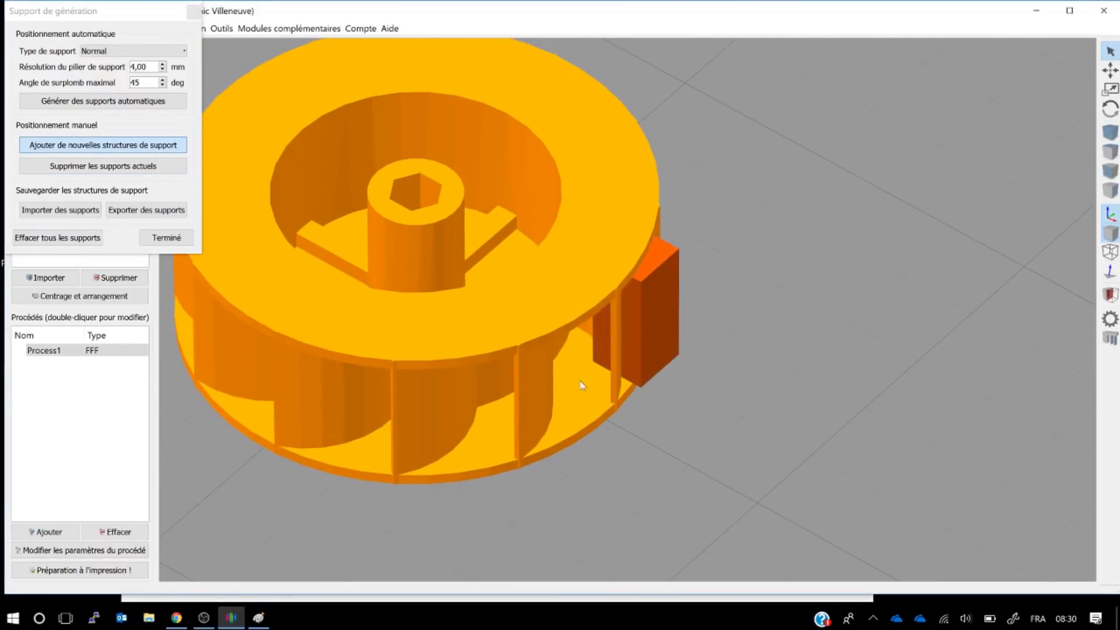
pyautogui.click(582, 418)
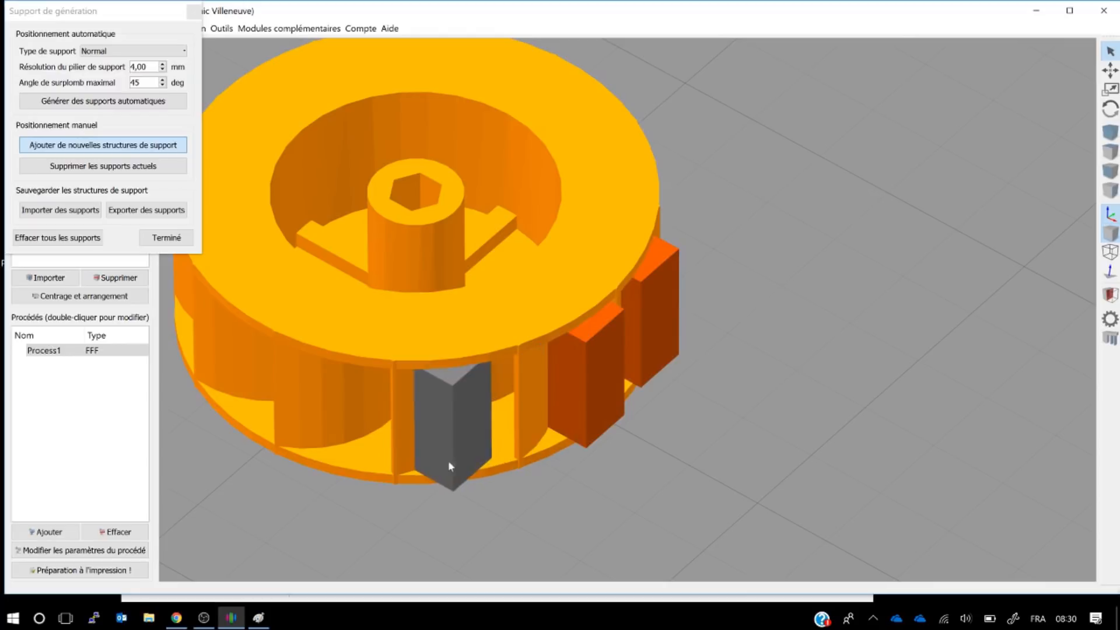
pyautogui.click(455, 464)
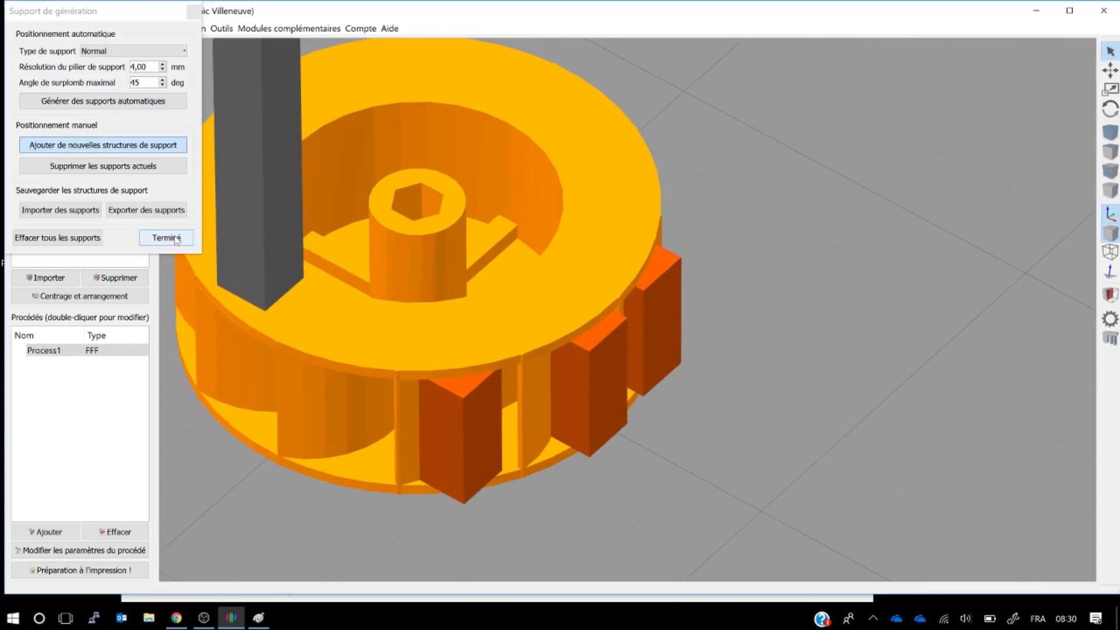
# Finish support placement, slice the wheel and examine the manual supports in the preview with the maximum displayed layer lowered to 38.
pyautogui.click(166, 238)
pyautogui.click(50, 574)
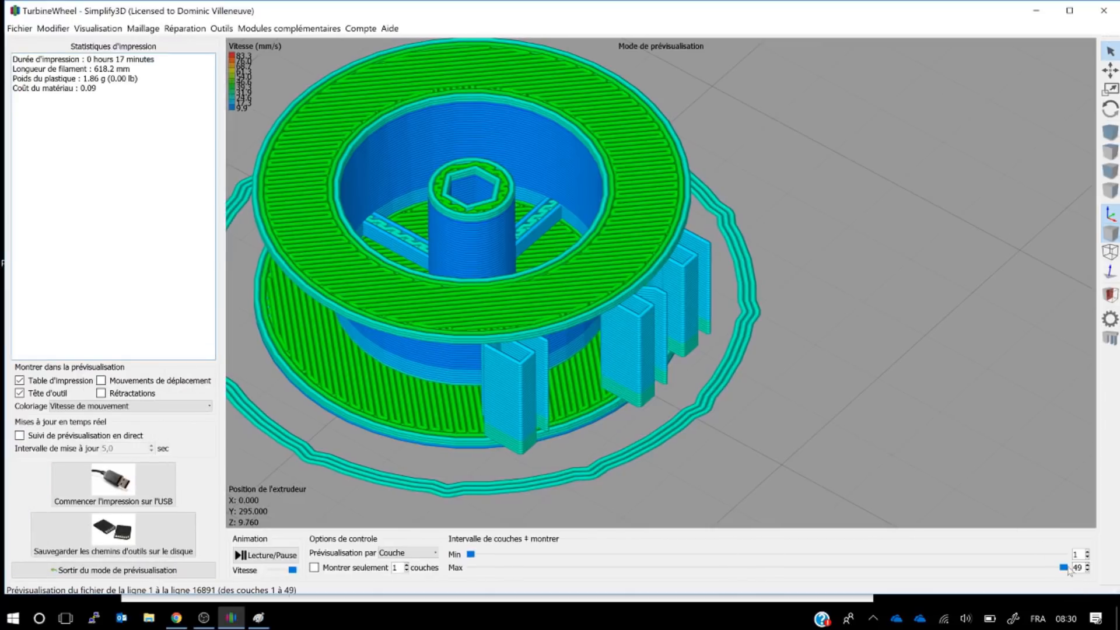
pyautogui.moveTo(1067, 570); pyautogui.dragTo(921, 568)
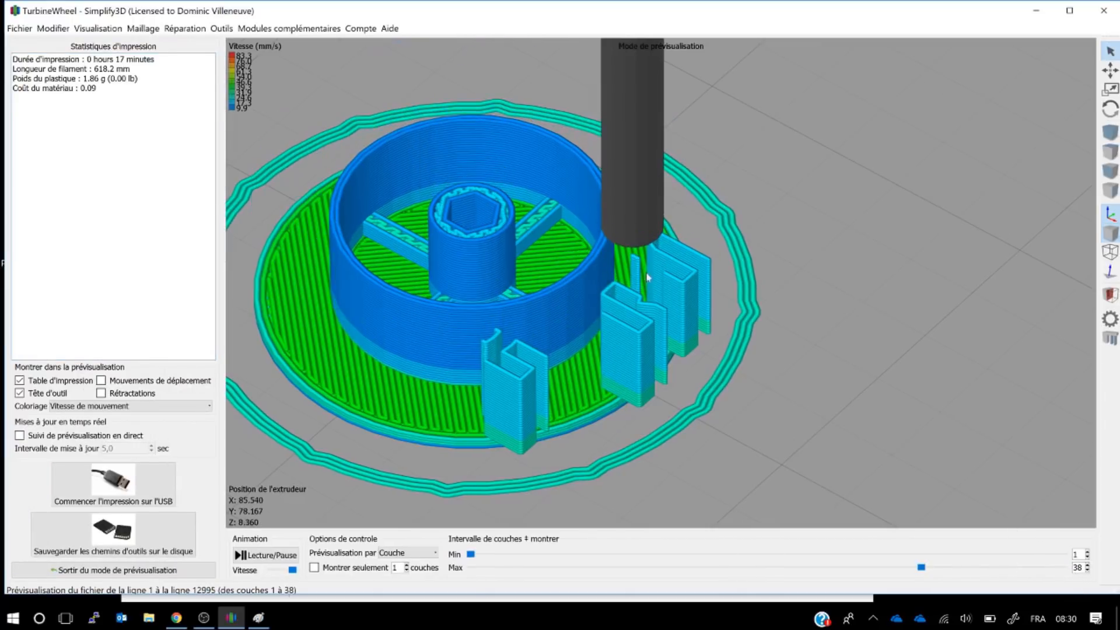
# Exit the preview and disable support material generation in the Process1 settings.
pyautogui.click(117, 570)
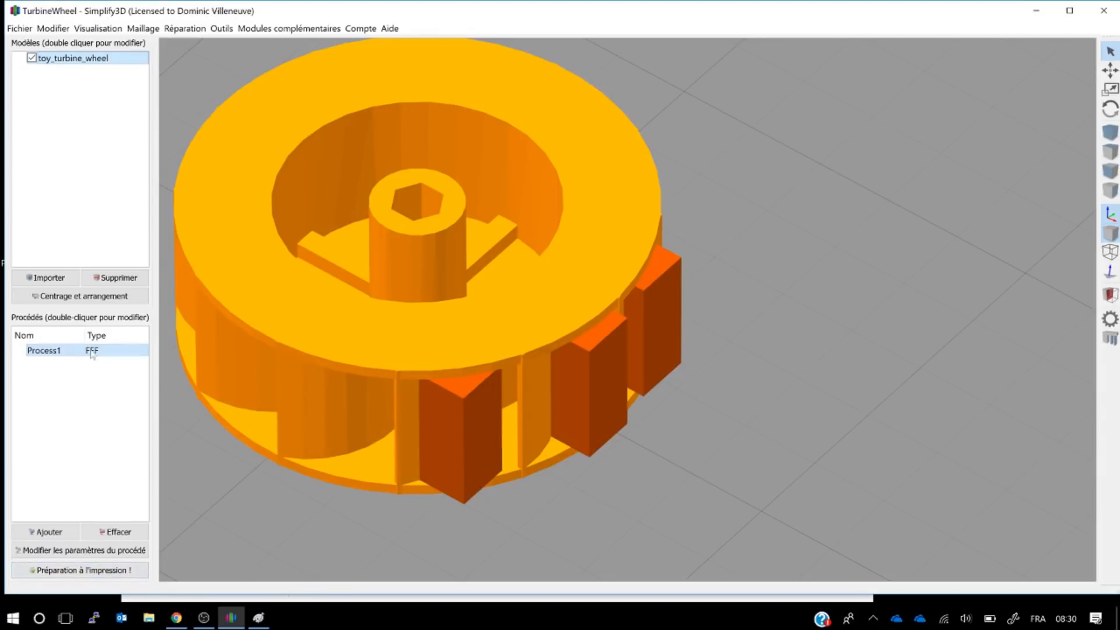
pyautogui.doubleClick(66, 350)
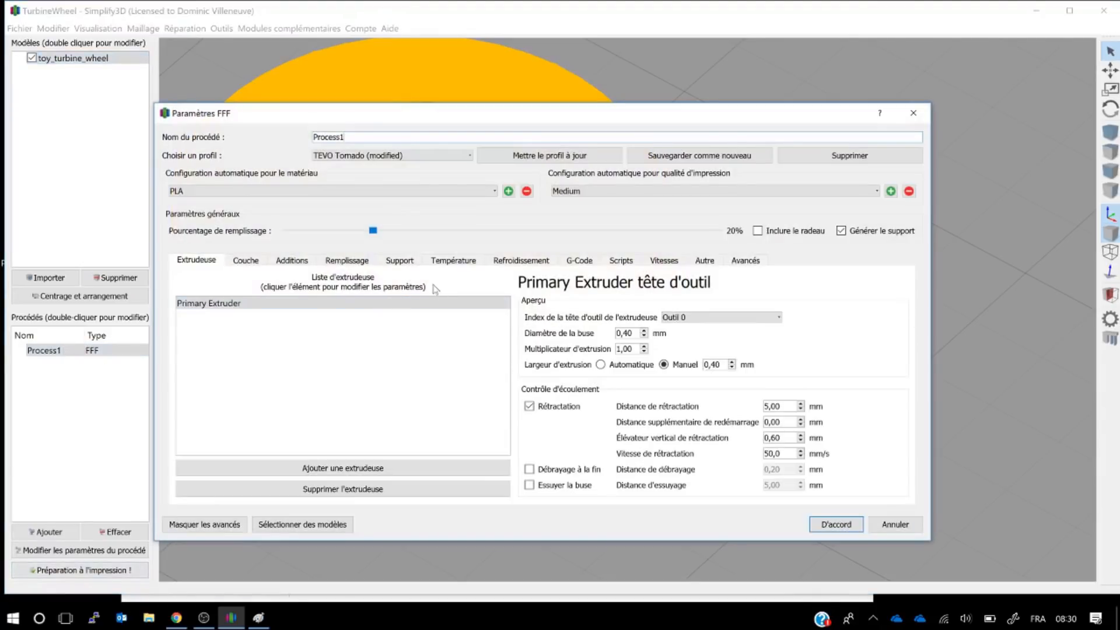
pyautogui.click(401, 262)
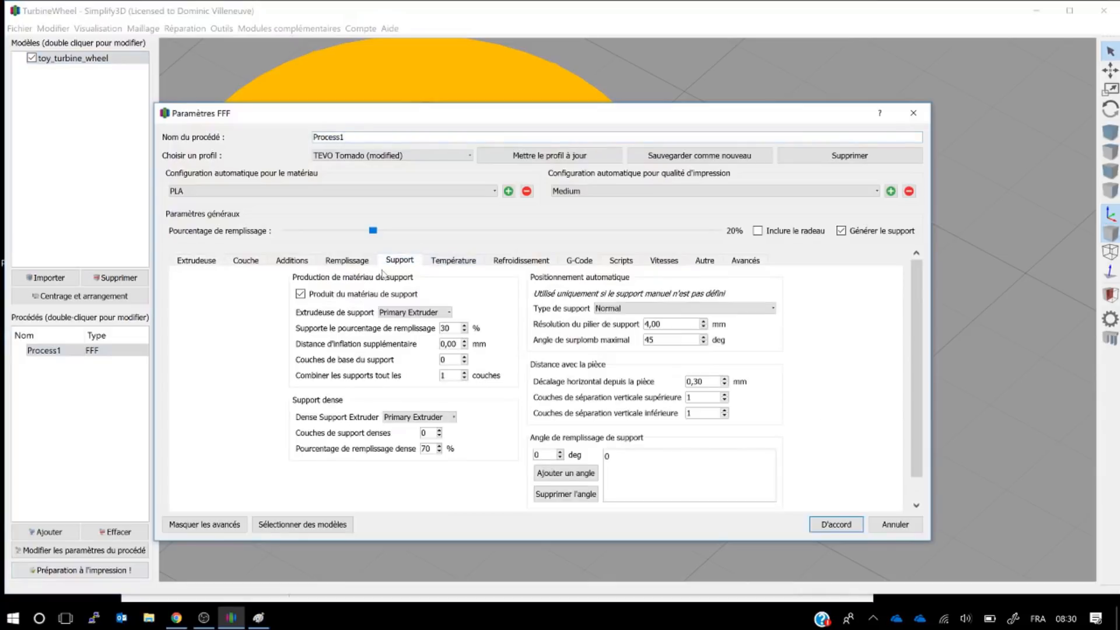
pyautogui.click(355, 295)
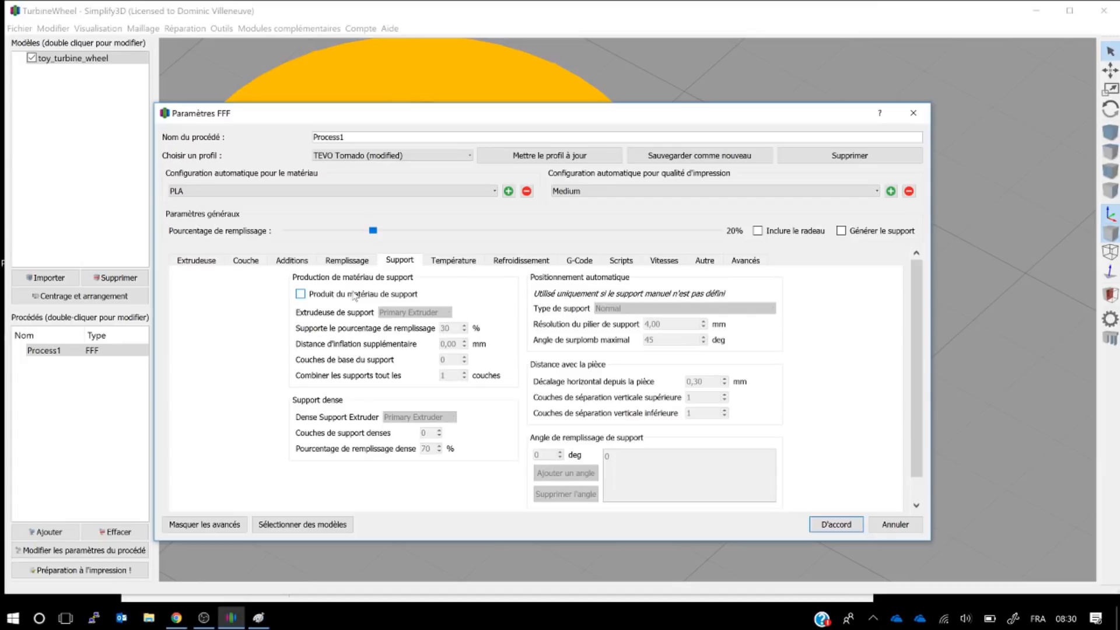
# Examine the layer temperature set points of the Primary Extruder and the Heated Bed.
pyautogui.click(467, 262)
pyautogui.click(251, 303)
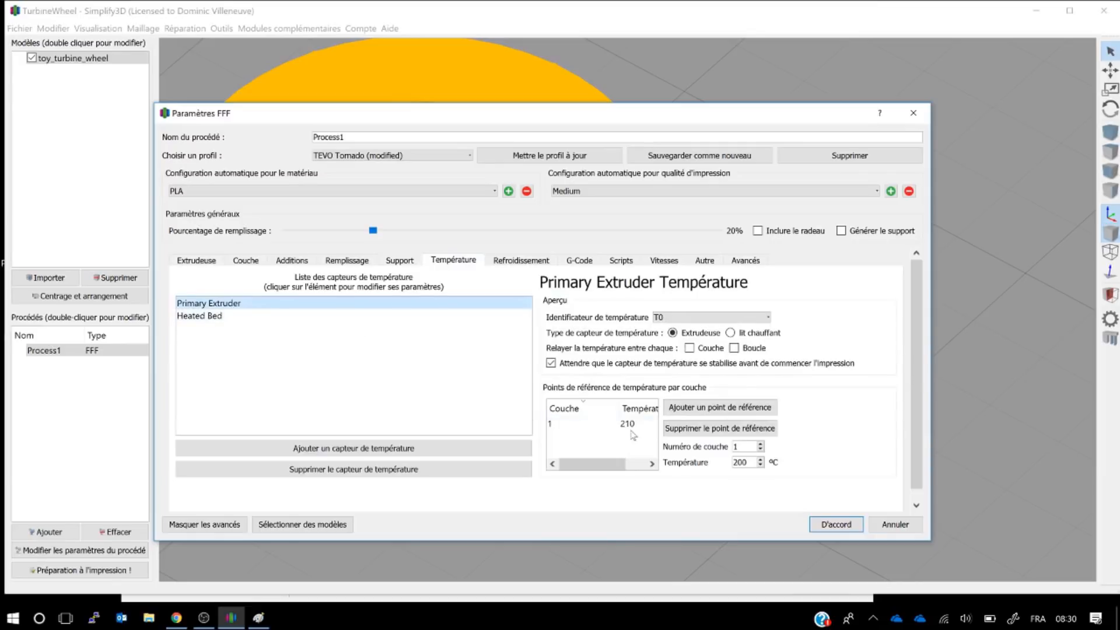
pyautogui.click(276, 316)
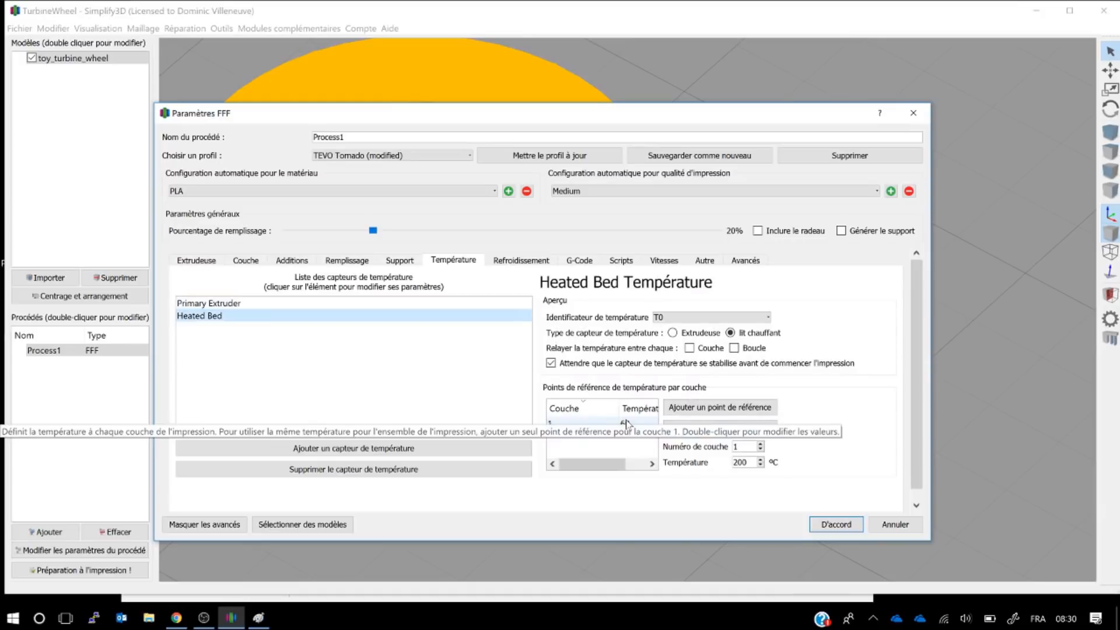
pyautogui.click(373, 303)
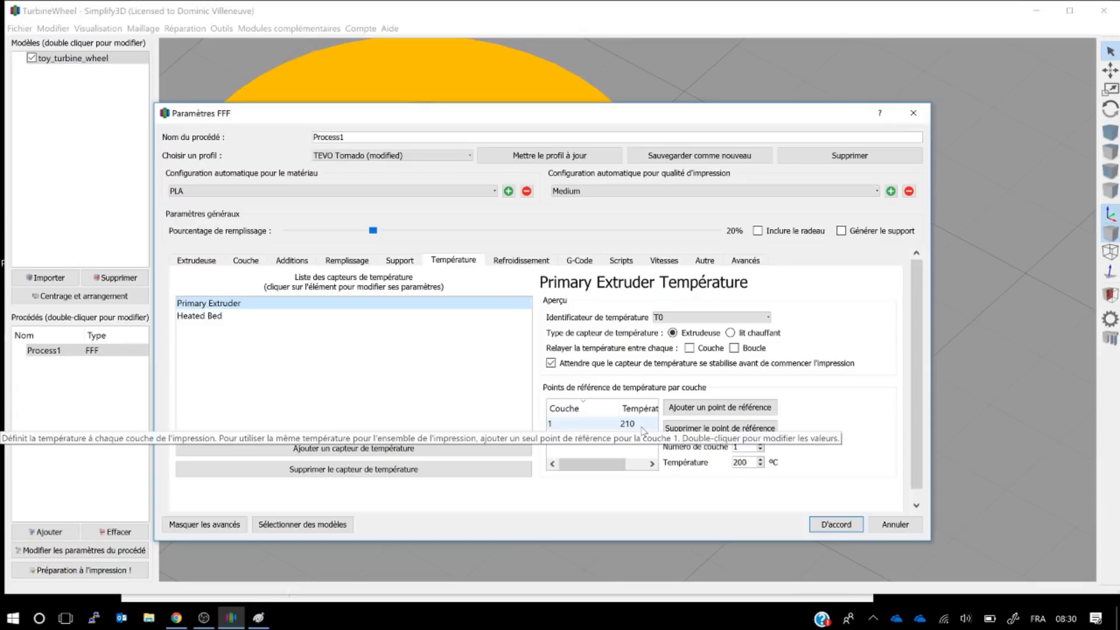
pyautogui.click(260, 317)
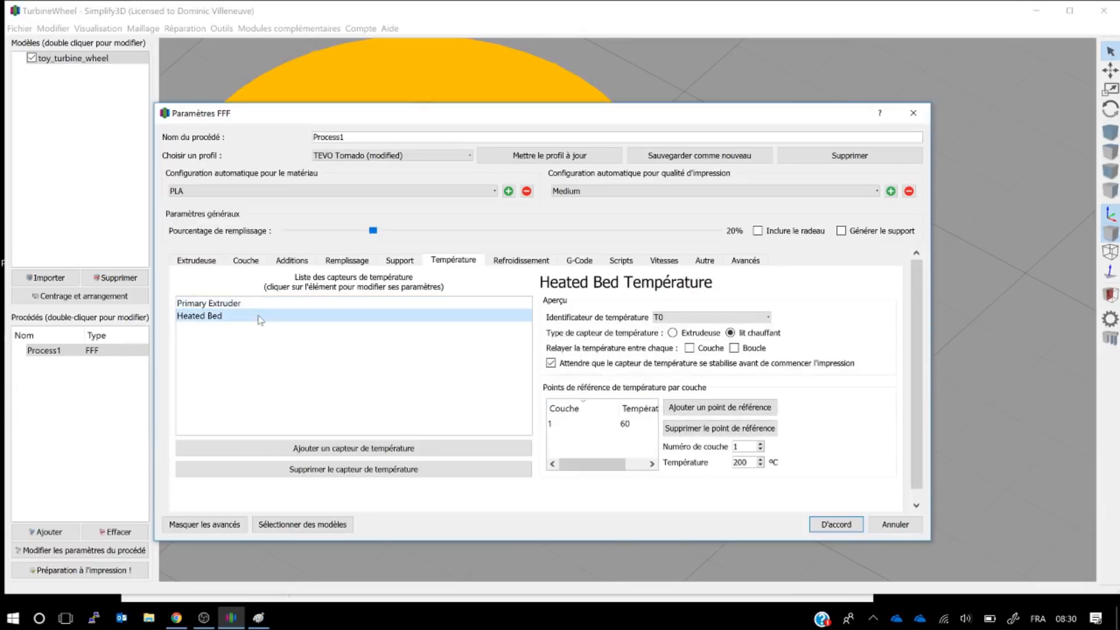
# Add three more temperature set points to the Heated Bed and assign them to layers 2, 3 and 4.
pyautogui.click(673, 410)
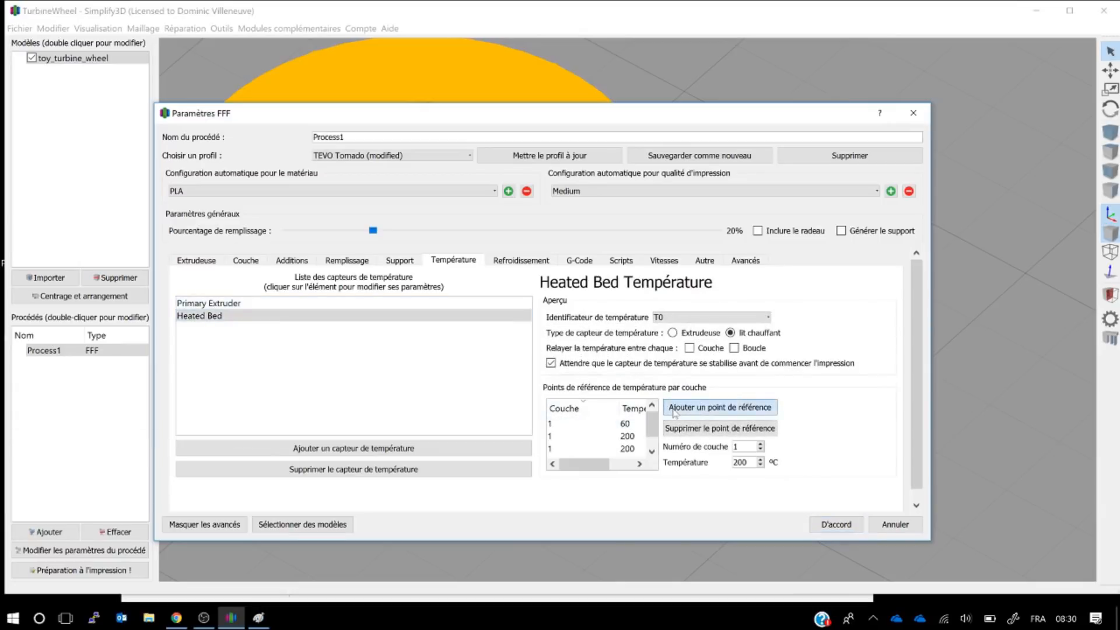
pyautogui.click(673, 410)
pyautogui.doubleClick(586, 425)
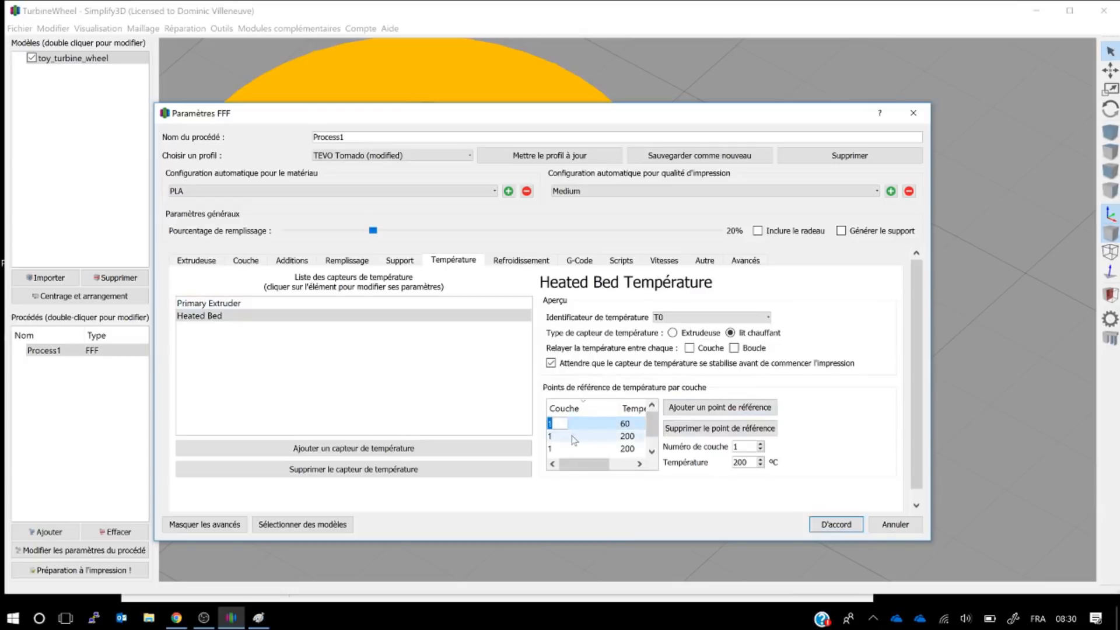
pyautogui.doubleClick(572, 438)
pyautogui.write('2')
pyautogui.doubleClick(562, 449)
pyautogui.write('3')
pyautogui.scroll(-1, 563, 447)
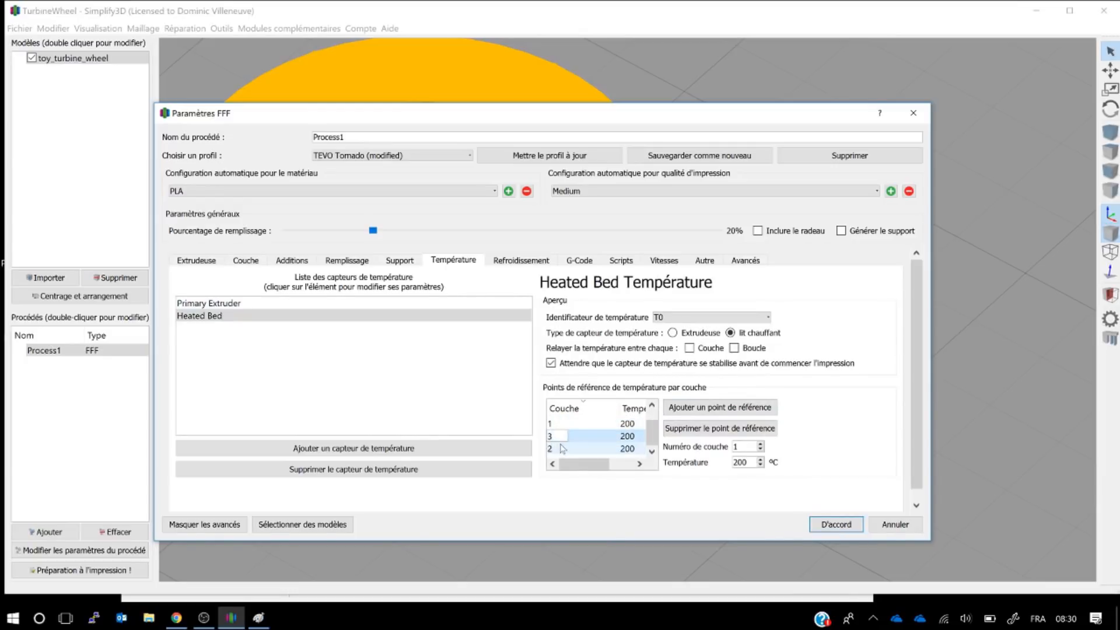
pyautogui.doubleClick(558, 424)
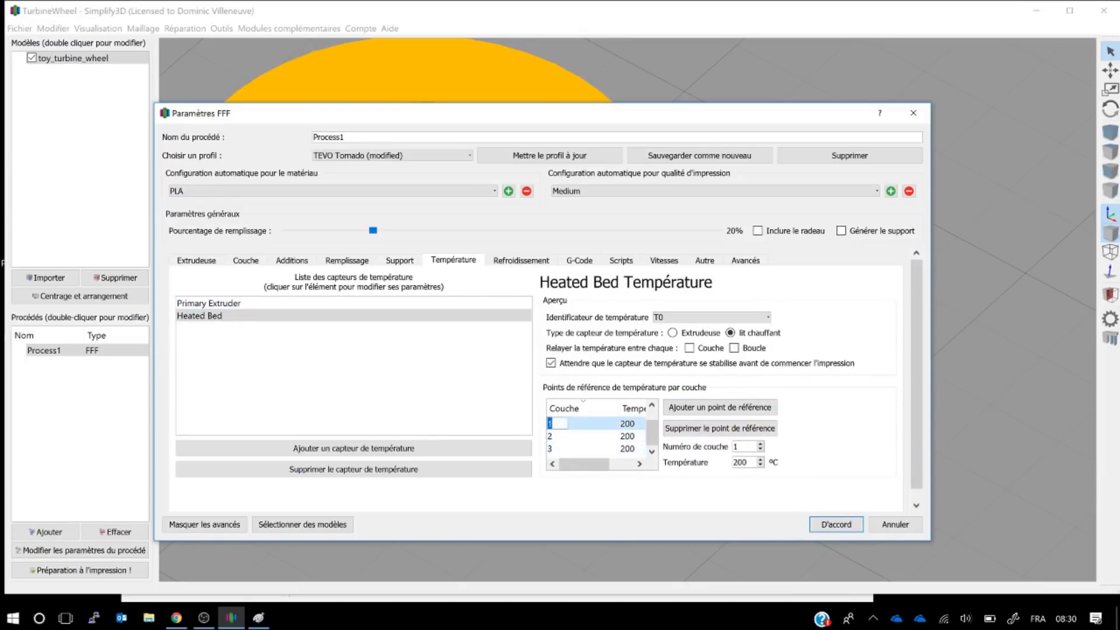
pyautogui.write('4')
pyautogui.scroll(-1, 574, 435)
pyautogui.click(574, 426)
pyautogui.scroll(2, 573, 435)
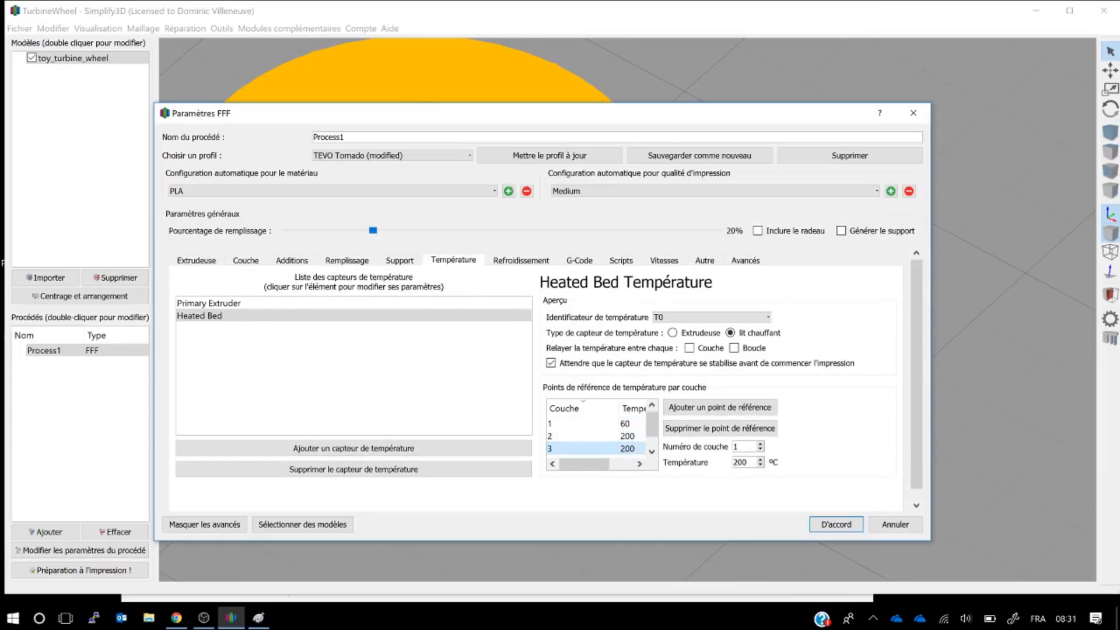
# Set the Heated Bed temperatures for layers 1 to 4 to 90, 85, 80 and 75 °C.
pyautogui.doubleClick(627, 435)
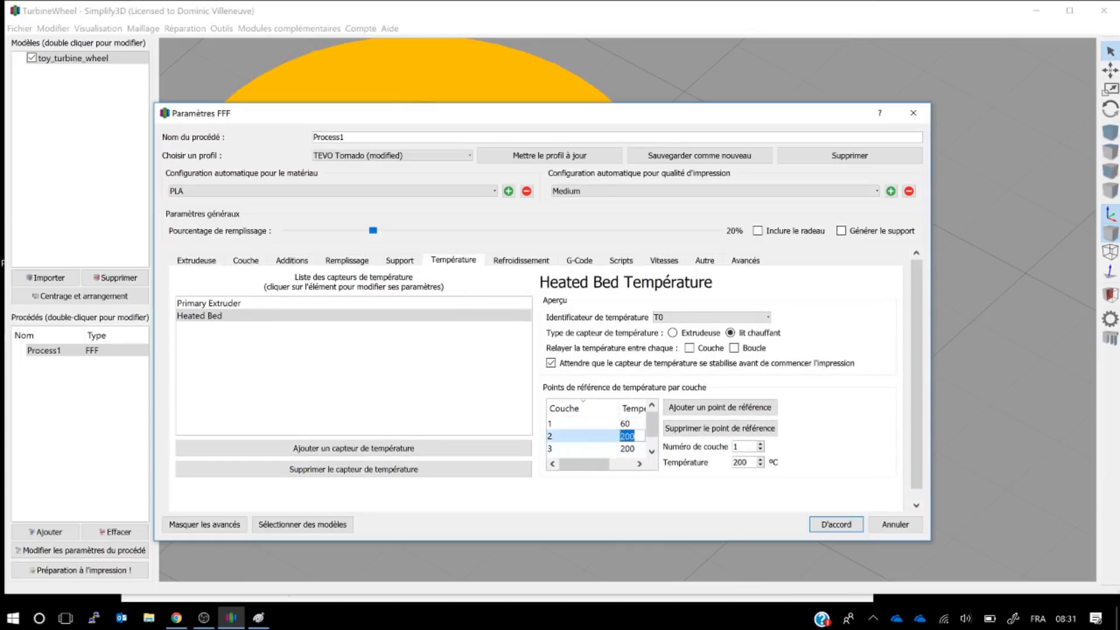
pyautogui.click(633, 425)
pyautogui.doubleClick(634, 426)
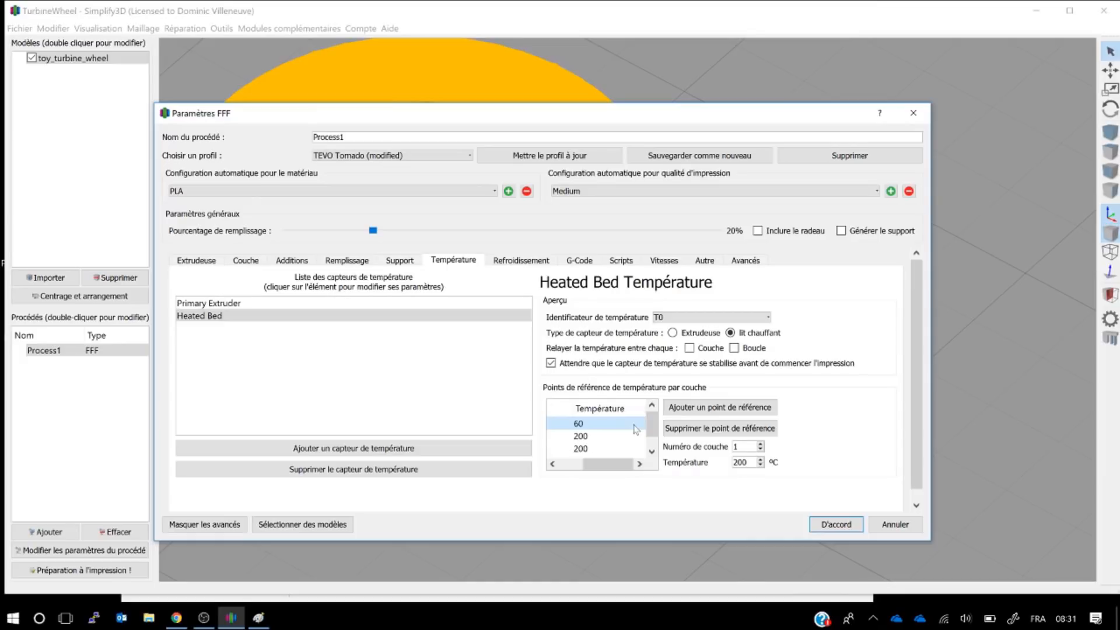
pyautogui.write('90')
pyautogui.press('Down')
pyautogui.write('85')
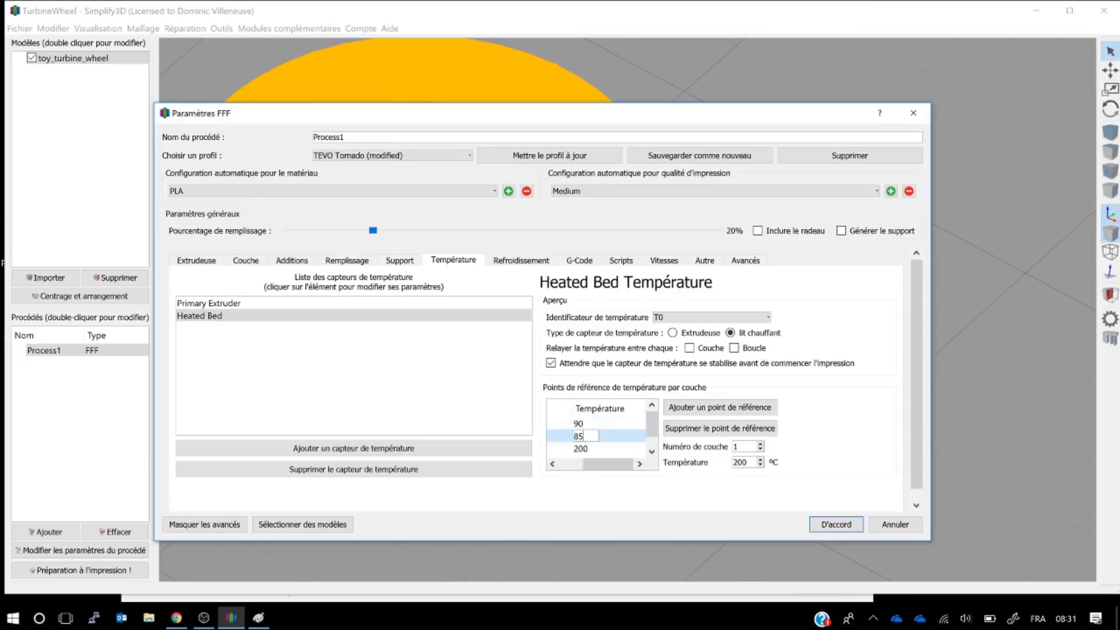
pyautogui.press('Down')
pyautogui.write('80')
pyautogui.press('Down')
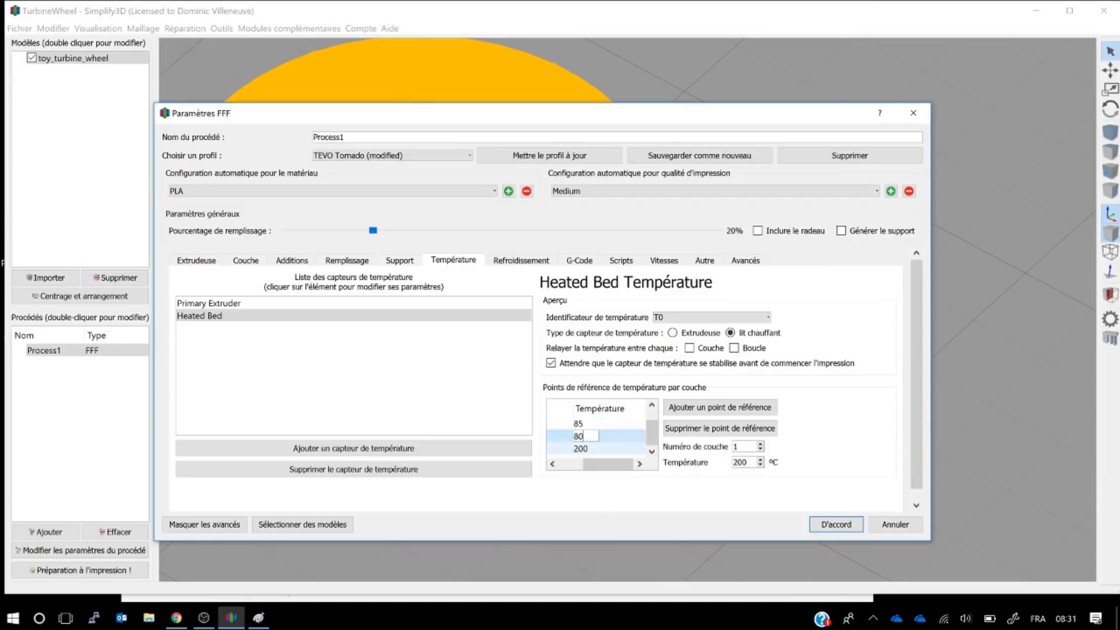
pyautogui.write('75')
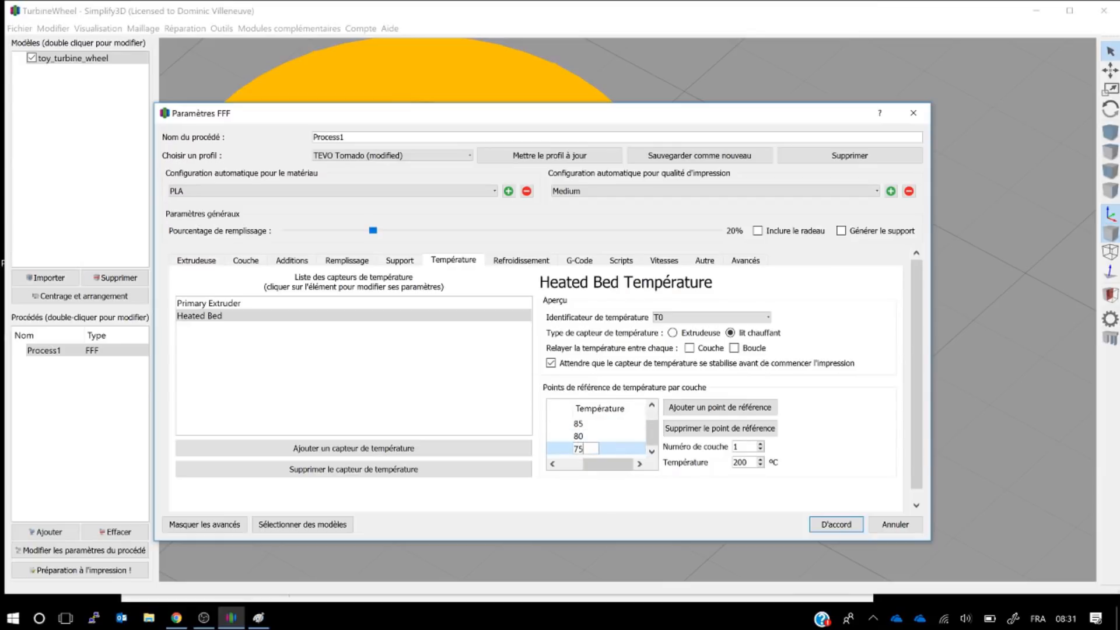
# Review the Heated Bed temperature set points and remove the one for layer 4.
pyautogui.scroll(-1, 546, 378)
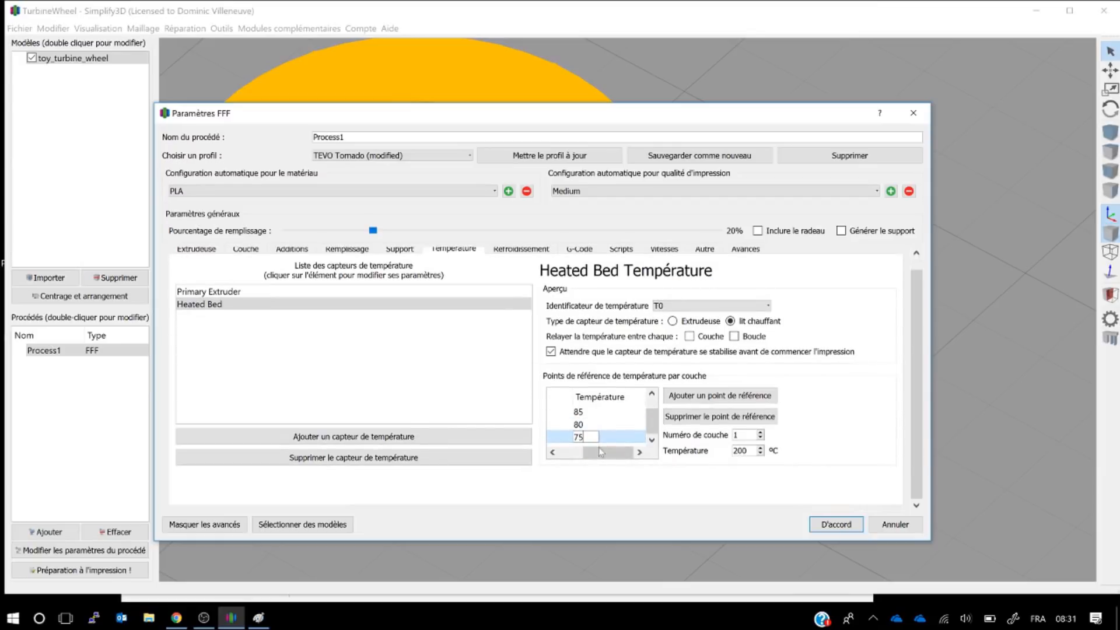
pyautogui.moveTo(600, 452); pyautogui.dragTo(574, 464)
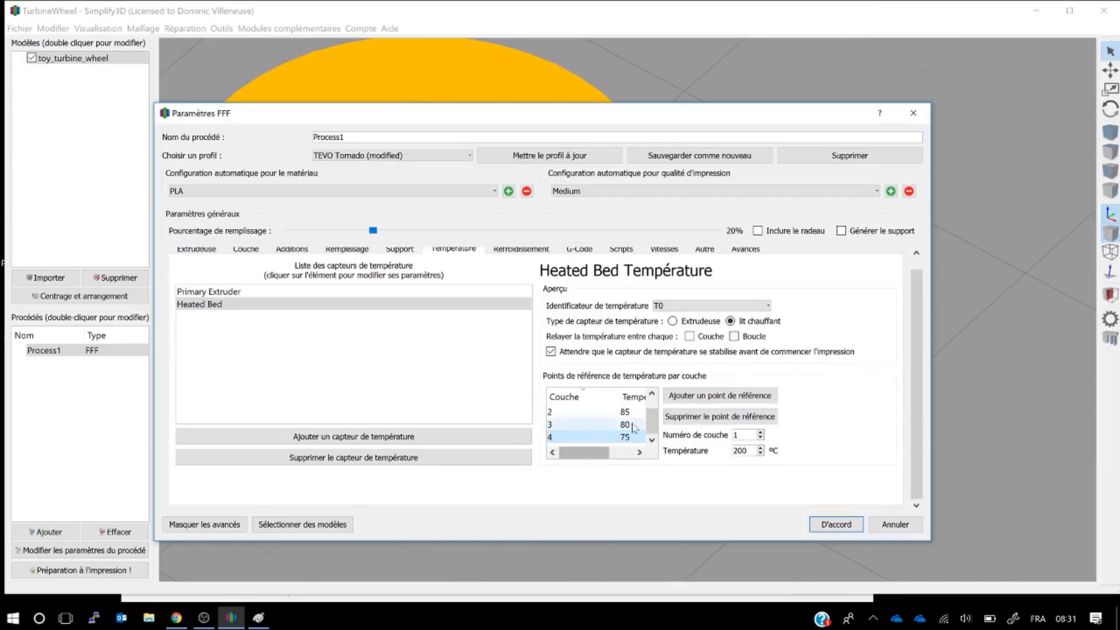
pyautogui.moveTo(652, 424); pyautogui.dragTo(652, 412)
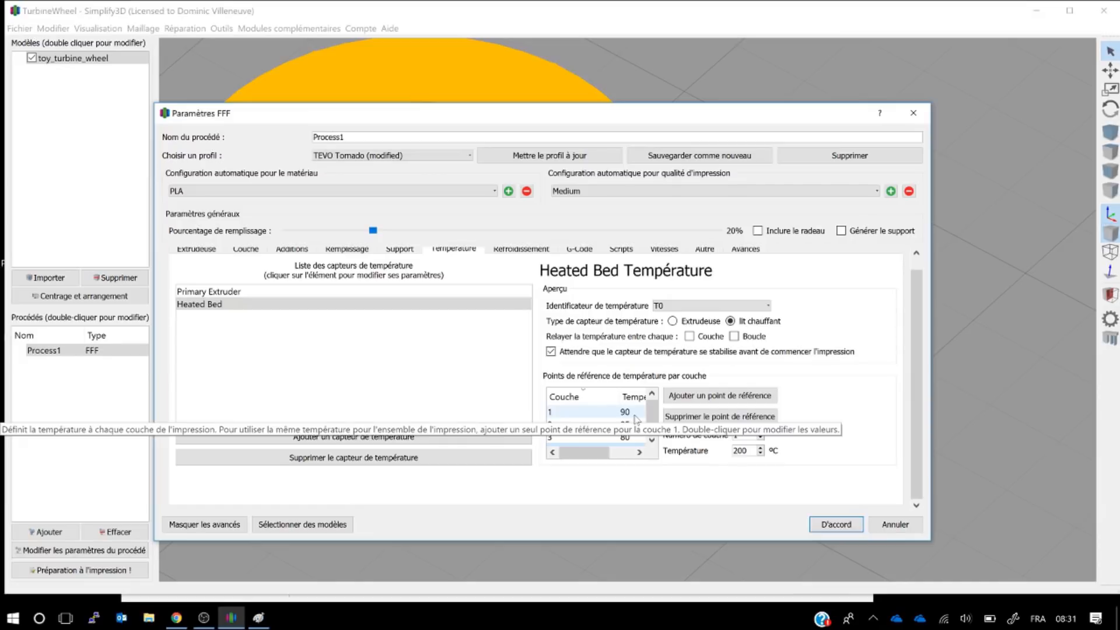
pyautogui.moveTo(652, 412); pyautogui.dragTo(657, 432)
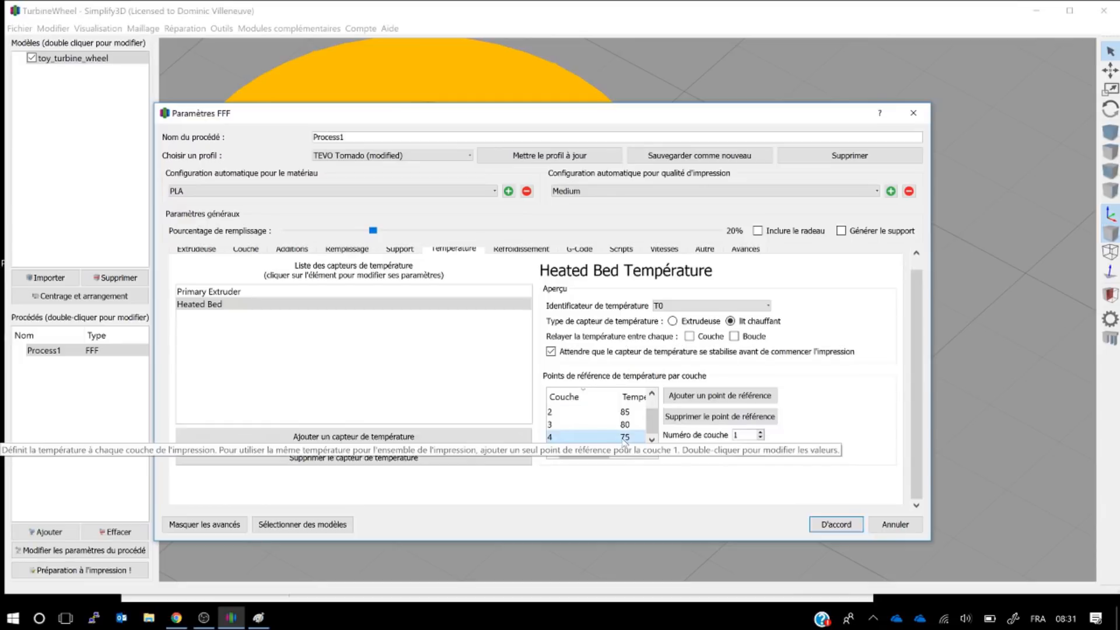
pyautogui.moveTo(653, 411); pyautogui.dragTo(652, 403)
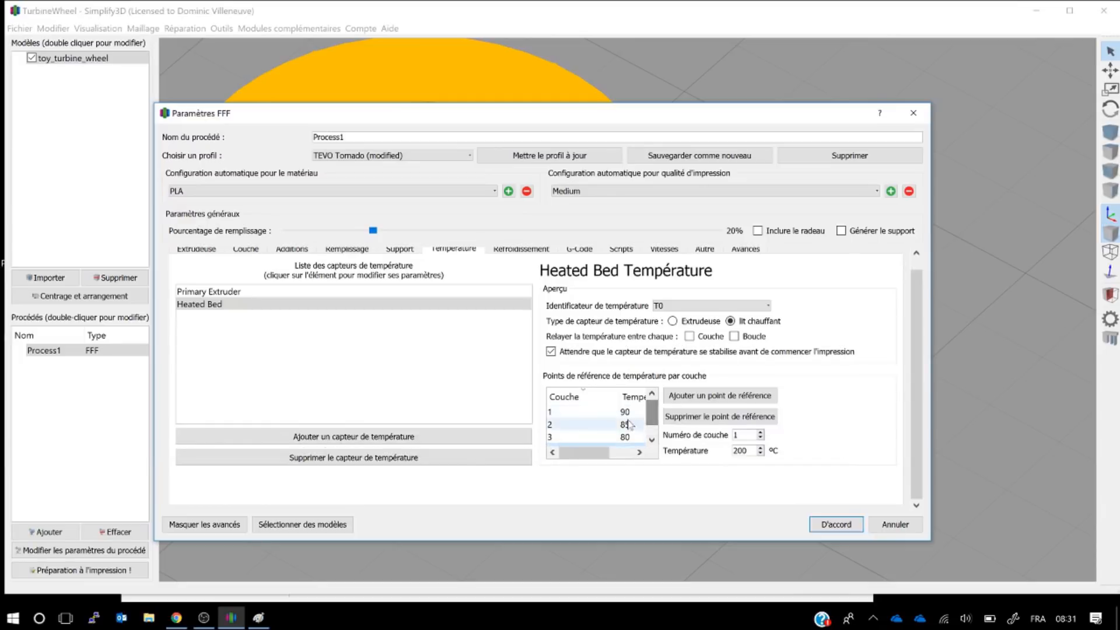
pyautogui.scroll(-1, 646, 429)
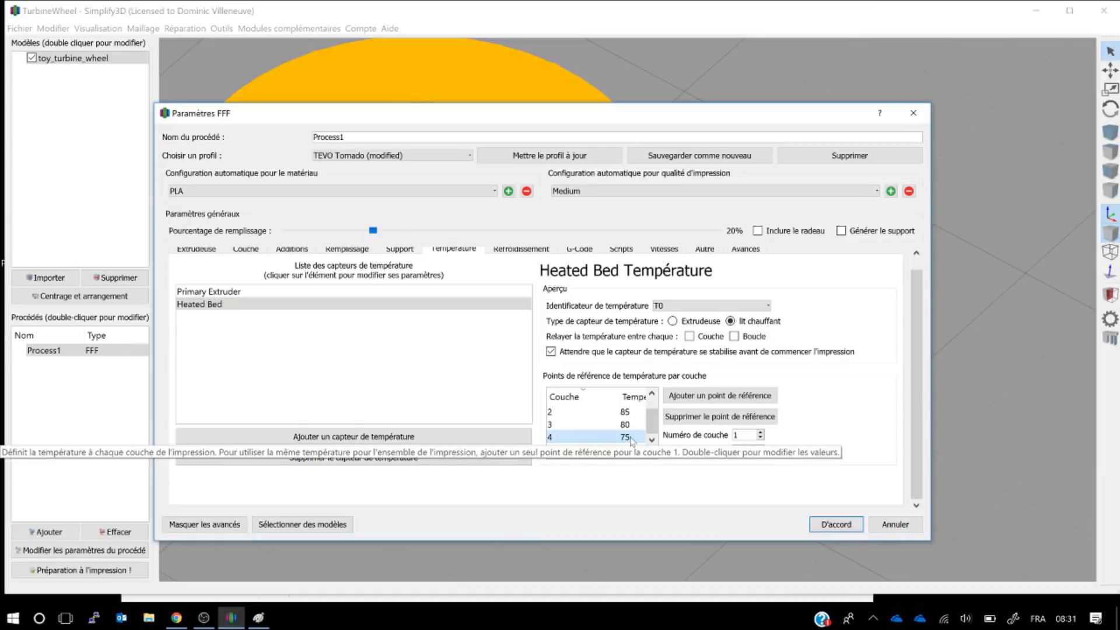
pyautogui.click(631, 437)
pyautogui.click(686, 417)
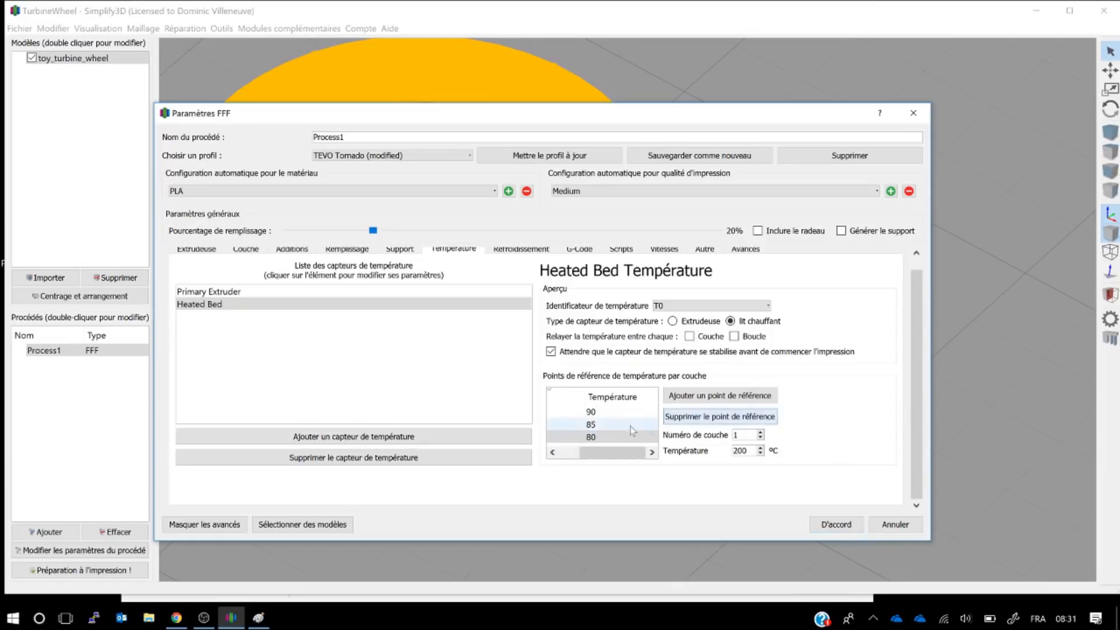
# Remove the Heated Bed set points for layers 3 and 2, and set the layer 1 temperature to 60 °C.
pyautogui.click(635, 437)
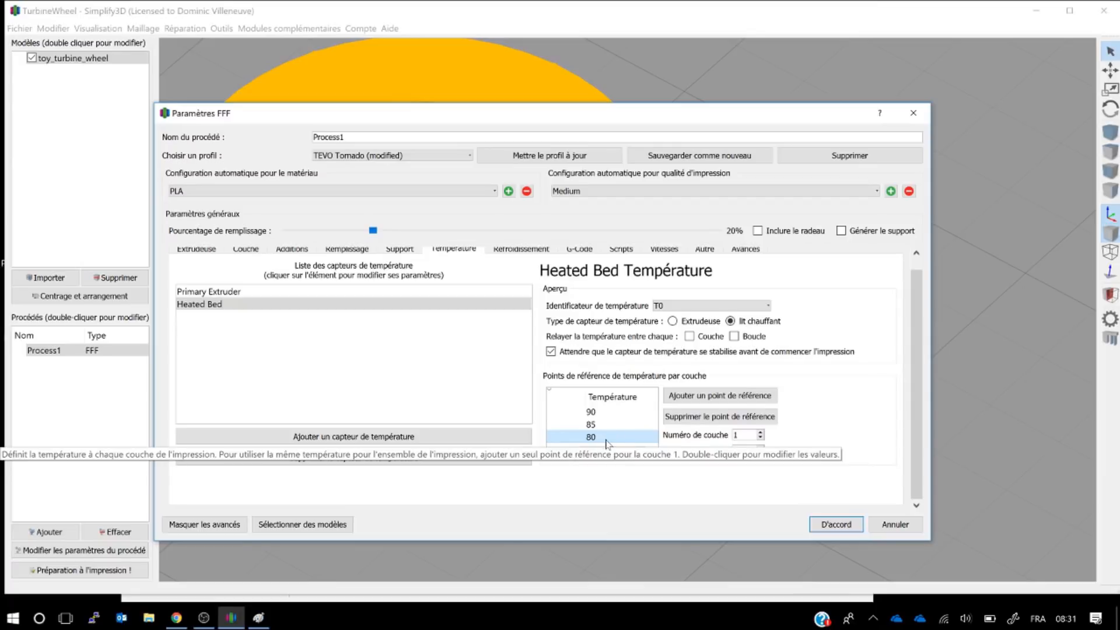
pyautogui.click(335, 292)
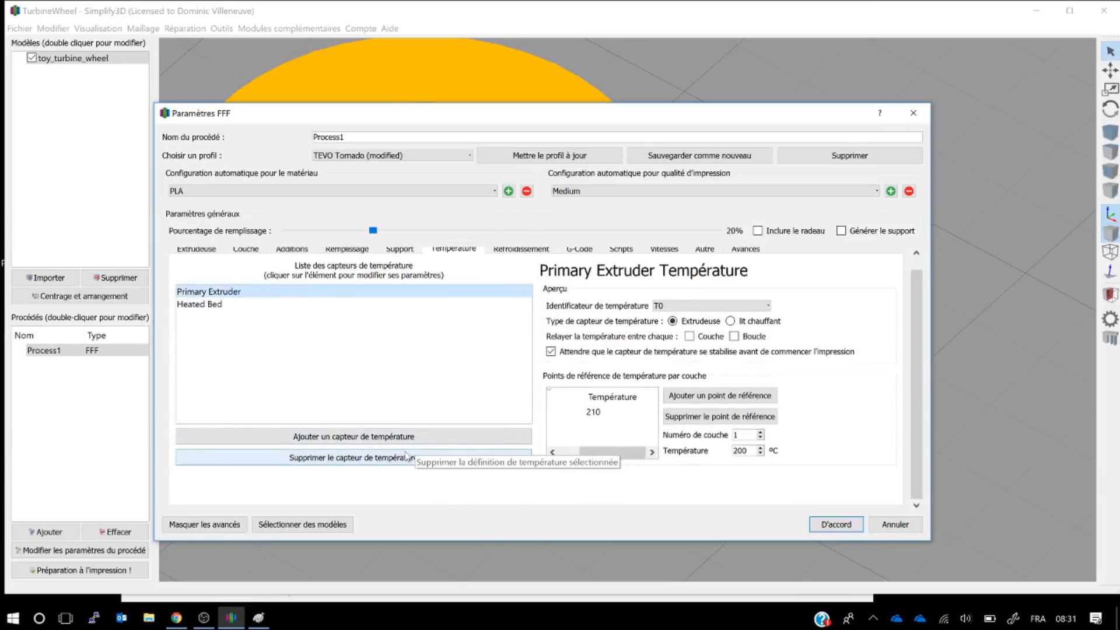
pyautogui.click(202, 304)
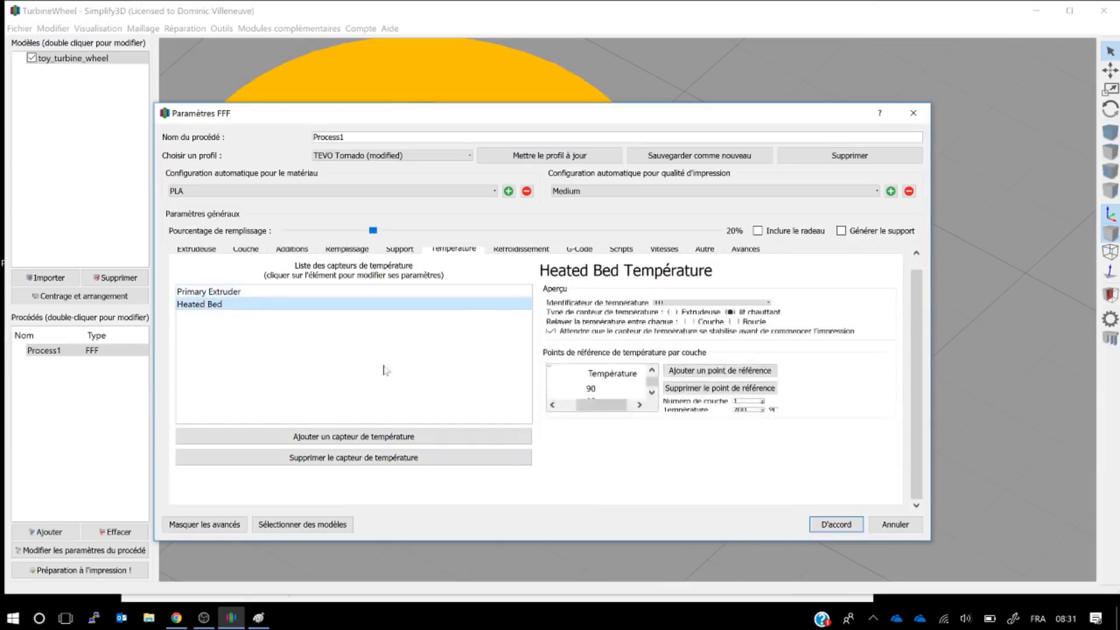
pyautogui.click(604, 440)
pyautogui.click(672, 416)
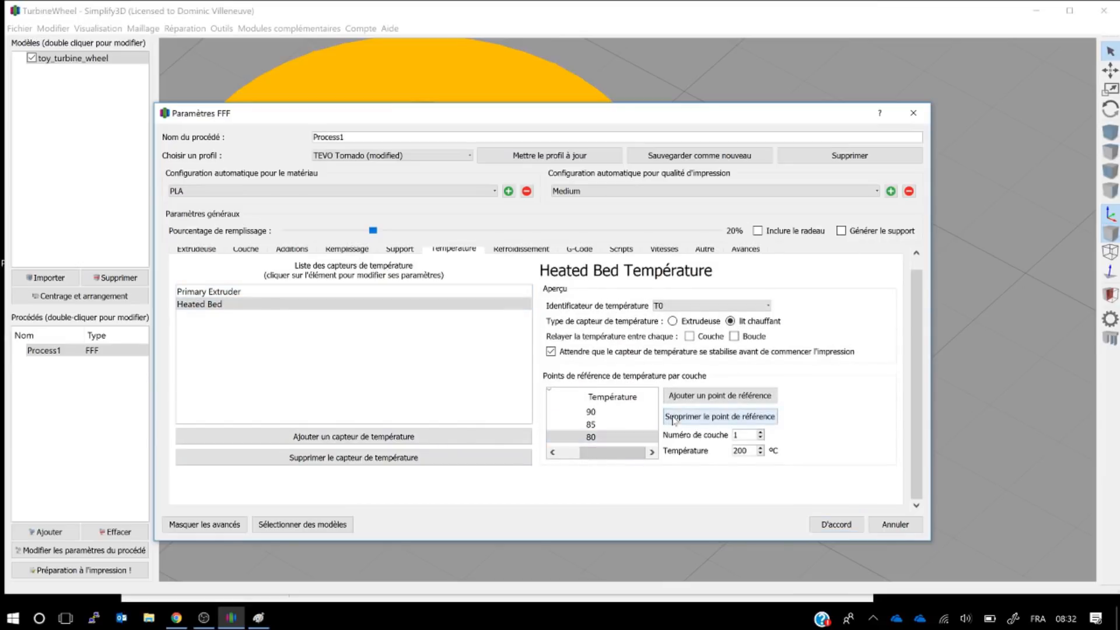
pyautogui.click(672, 416)
pyautogui.click(672, 417)
pyautogui.doubleClick(619, 413)
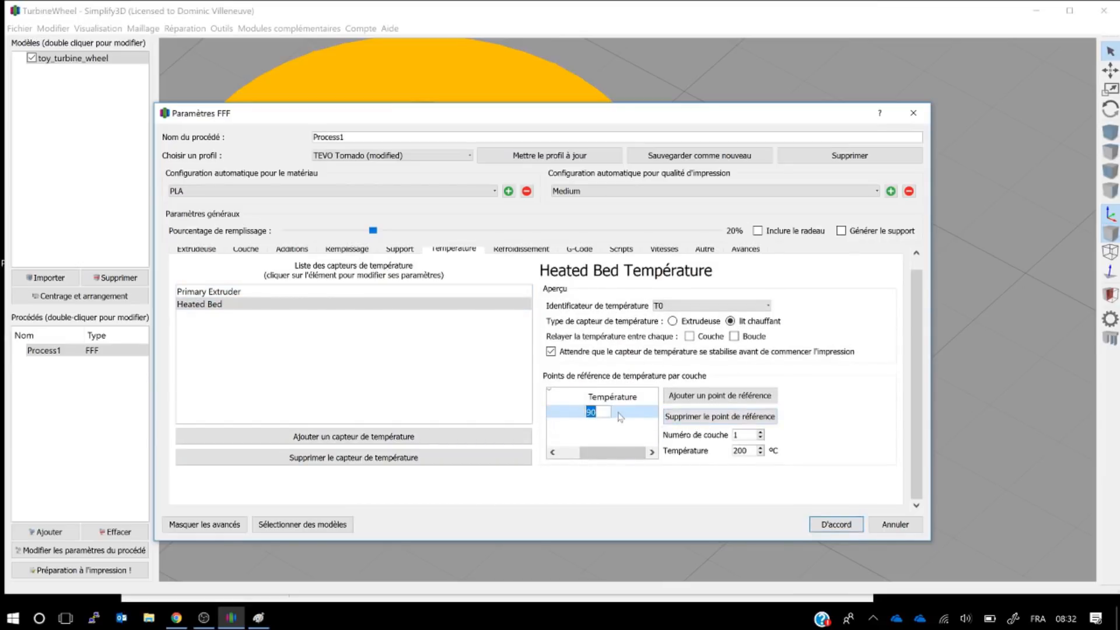
pyautogui.write('60')
pyautogui.click(623, 441)
# Try a 60 % fan speed for layer 2 in the cooling settings and restore it to 100 %.
pyautogui.click(520, 251)
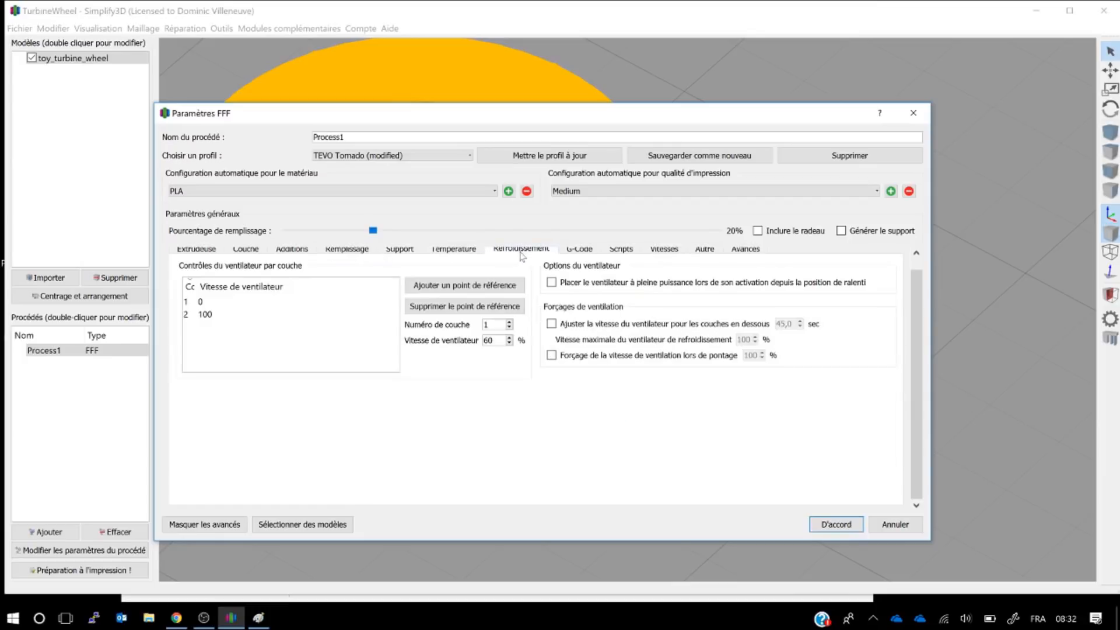
pyautogui.click(214, 314)
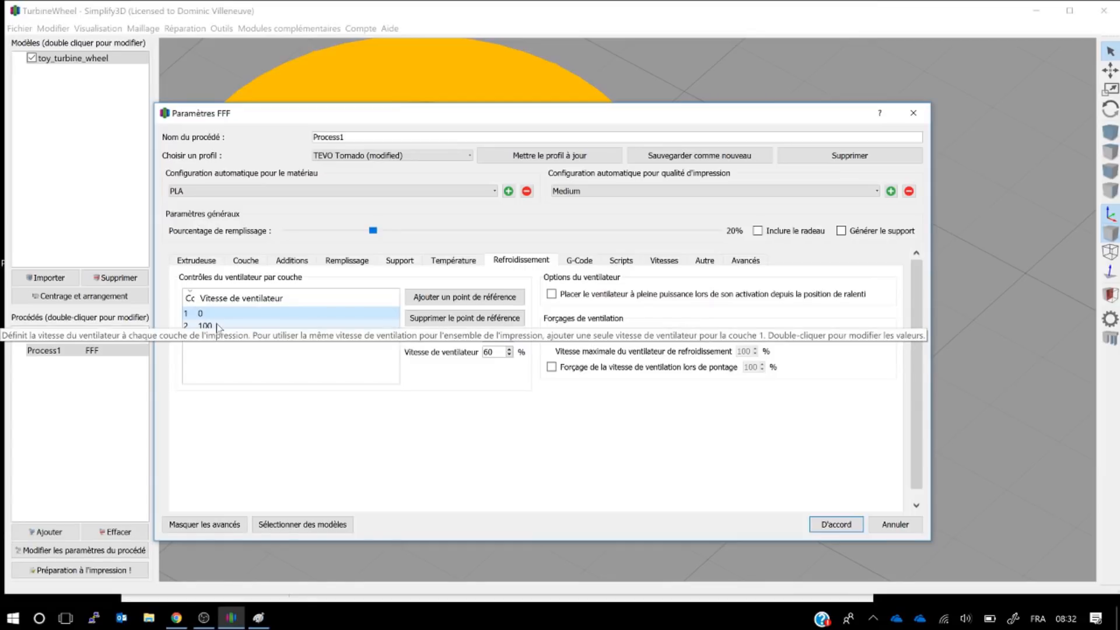
pyautogui.doubleClick(217, 326)
pyautogui.write('60')
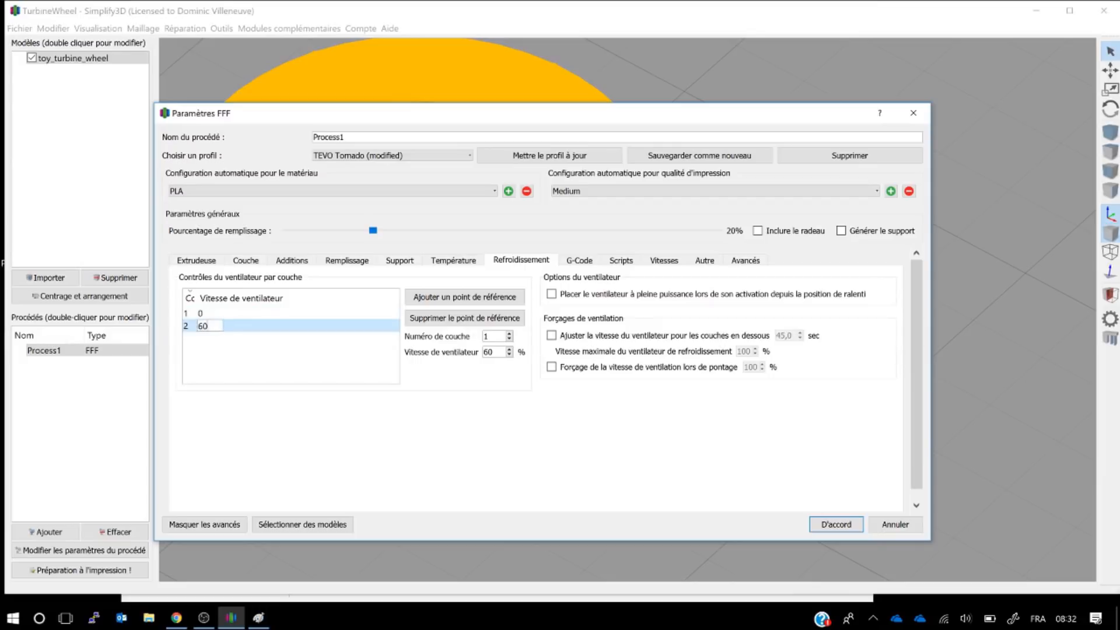
pyautogui.click(217, 347)
pyautogui.doubleClick(217, 325)
pyautogui.write('100')
pyautogui.click(255, 367)
# Review the profile's G-Code options and its start and end scripts.
pyautogui.click(564, 263)
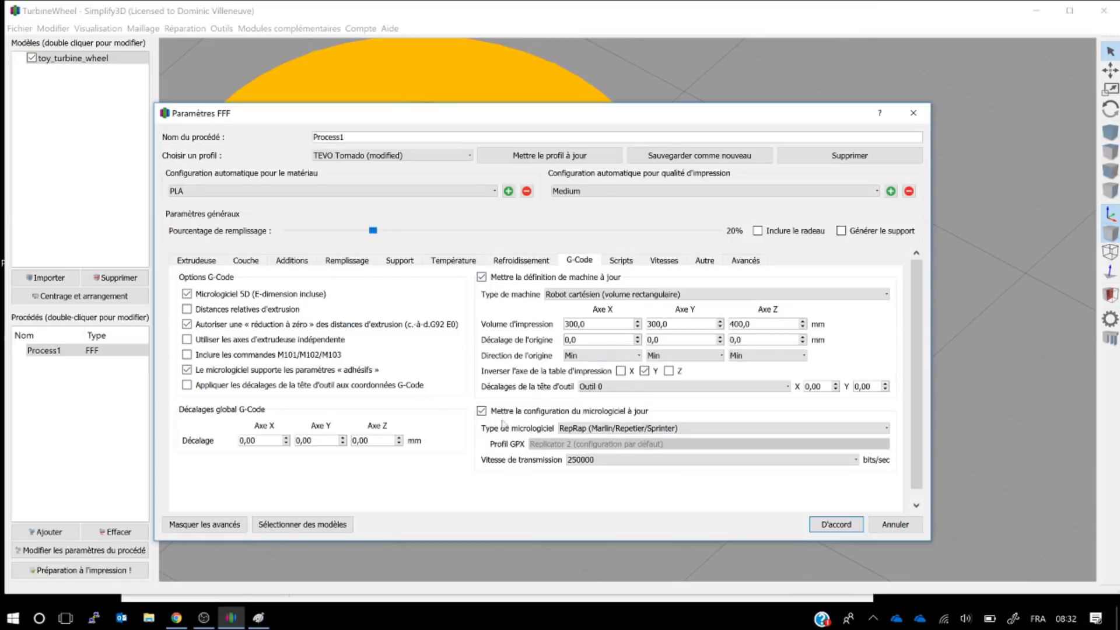
pyautogui.click(620, 262)
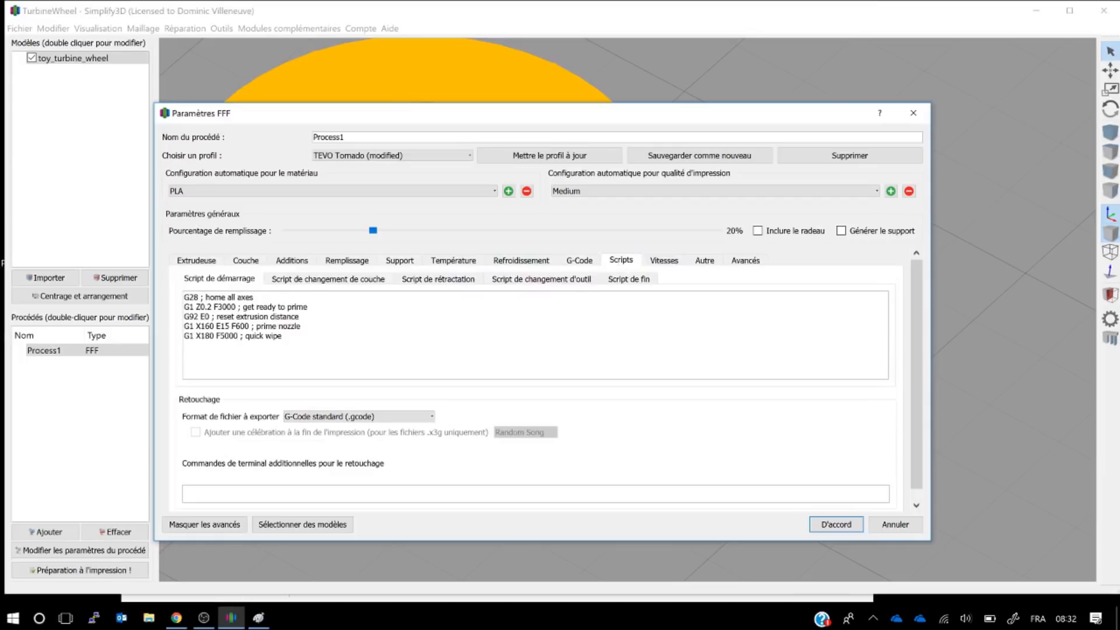
pyautogui.click(626, 280)
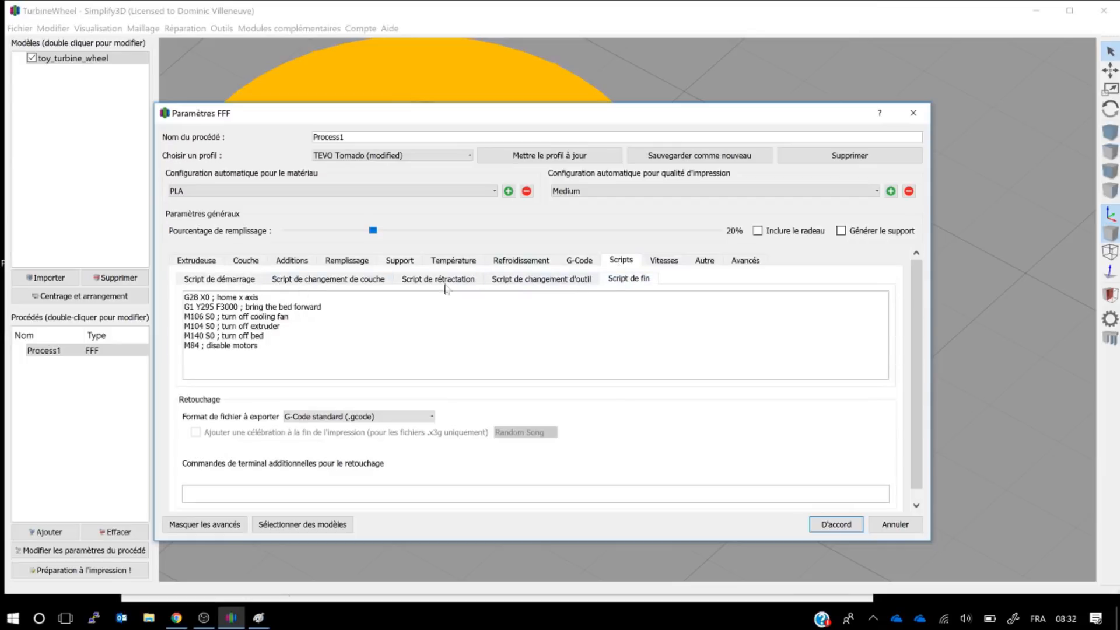
pyautogui.click(208, 281)
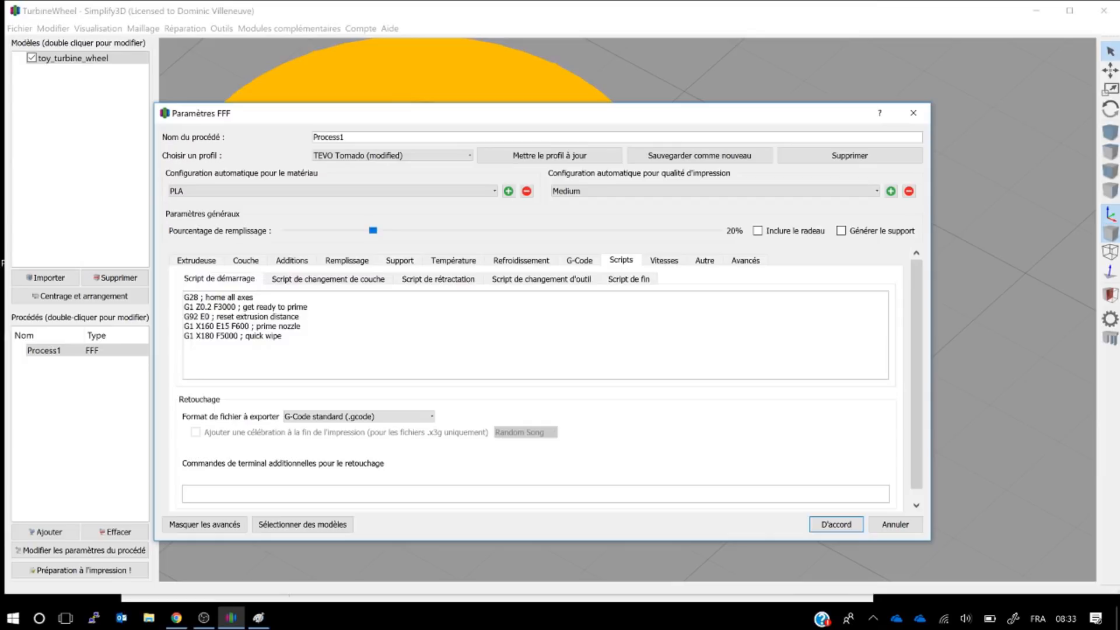
pyautogui.click(641, 281)
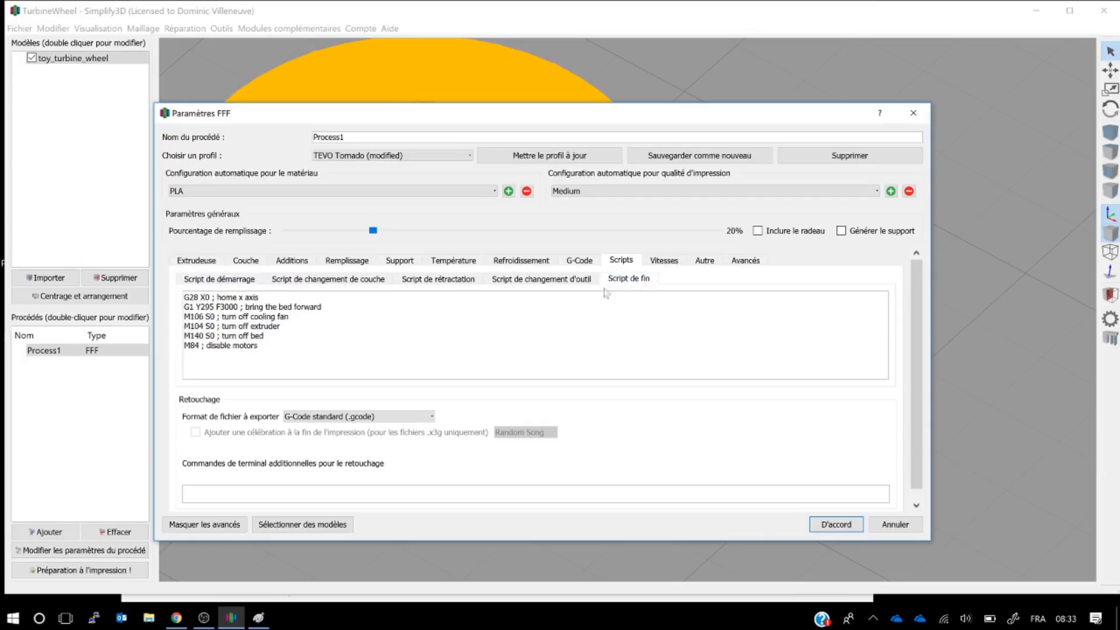
pyautogui.click(213, 279)
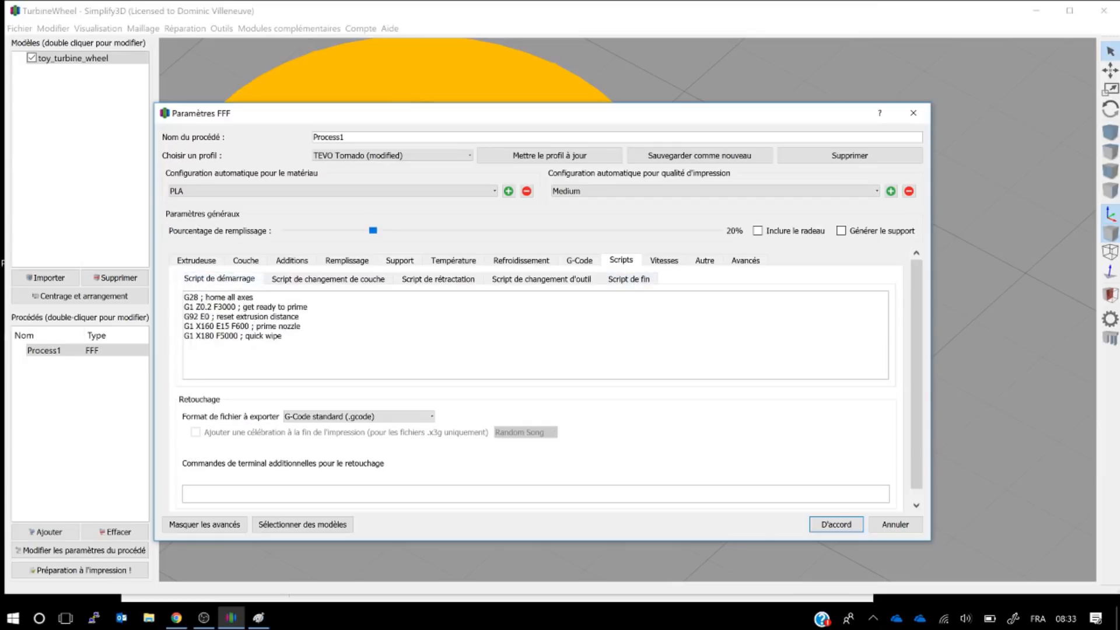
# Set the default printing speed and the X/Y axis movement speed to 100 mm/s.
pyautogui.click(661, 261)
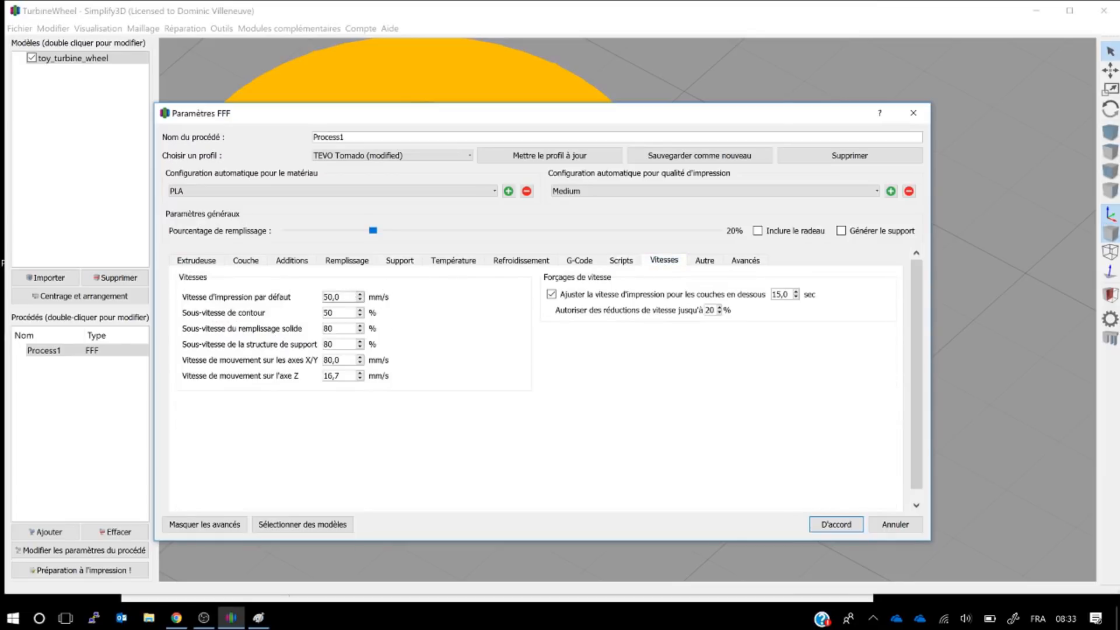
pyautogui.doubleClick(329, 296)
pyautogui.write('100')
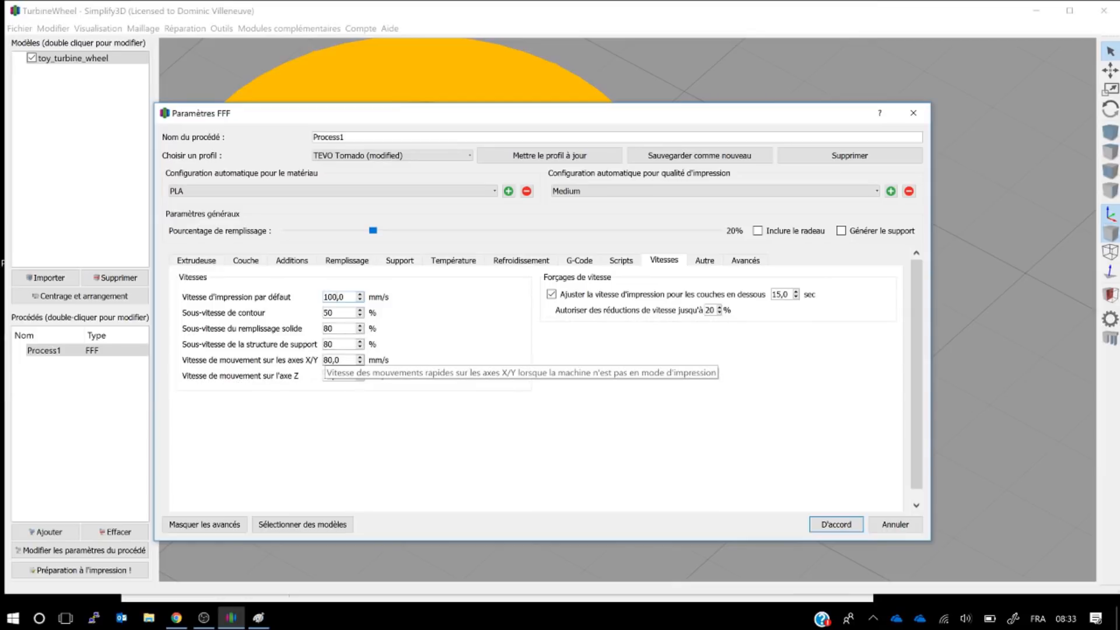
pyautogui.moveTo(332, 360); pyautogui.dragTo(303, 360)
pyautogui.write('100')
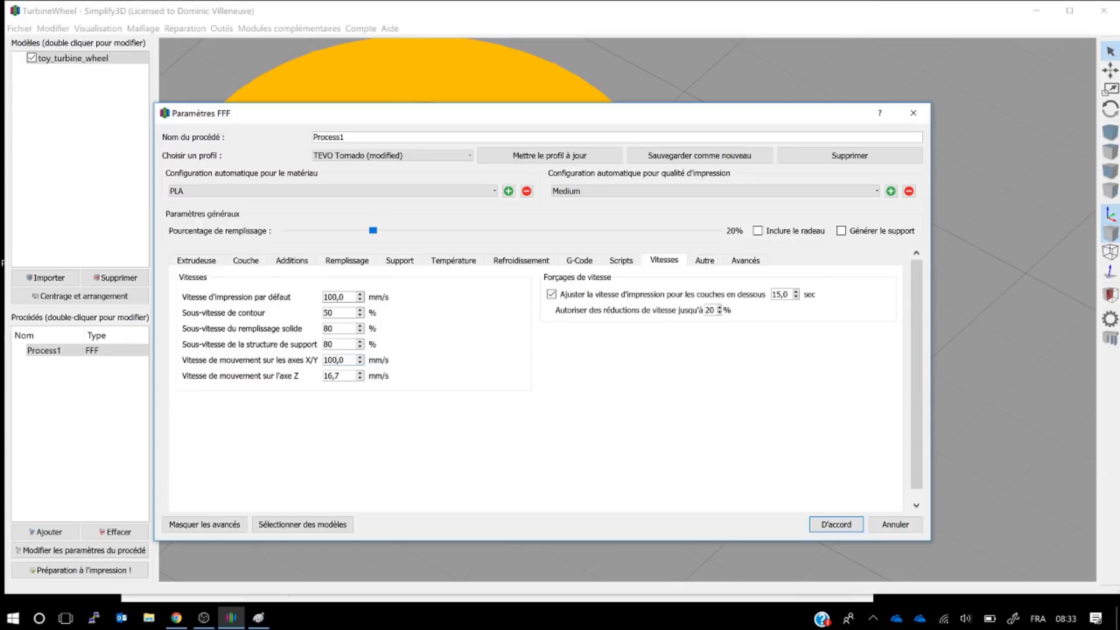
# Set the default printing speed and X/Y movement speed to 60 mm/s, and change the allowed speed reduction limit.
pyautogui.moveTo(337, 297); pyautogui.dragTo(312, 304)
pyautogui.write('60')
pyautogui.moveTo(337, 360); pyautogui.dragTo(286, 362)
pyautogui.write('60')
pyautogui.moveTo(711, 310); pyautogui.dragTo(649, 314)
pyautogui.write('6')
# For bridging, set the unsupported area threshold to 10 mm², the extra inflation distance to 0.80 mm and the speed multiplier to 120 %.
pyautogui.click(703, 261)
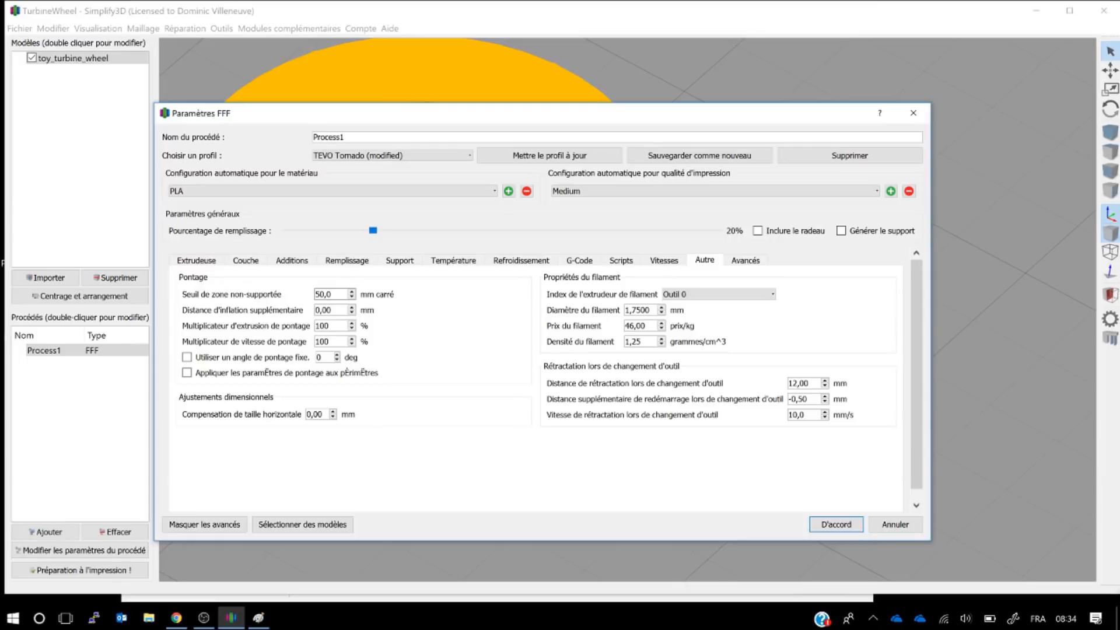
pyautogui.moveTo(317, 294); pyautogui.dragTo(307, 298)
pyautogui.write('1')
pyautogui.write('8')
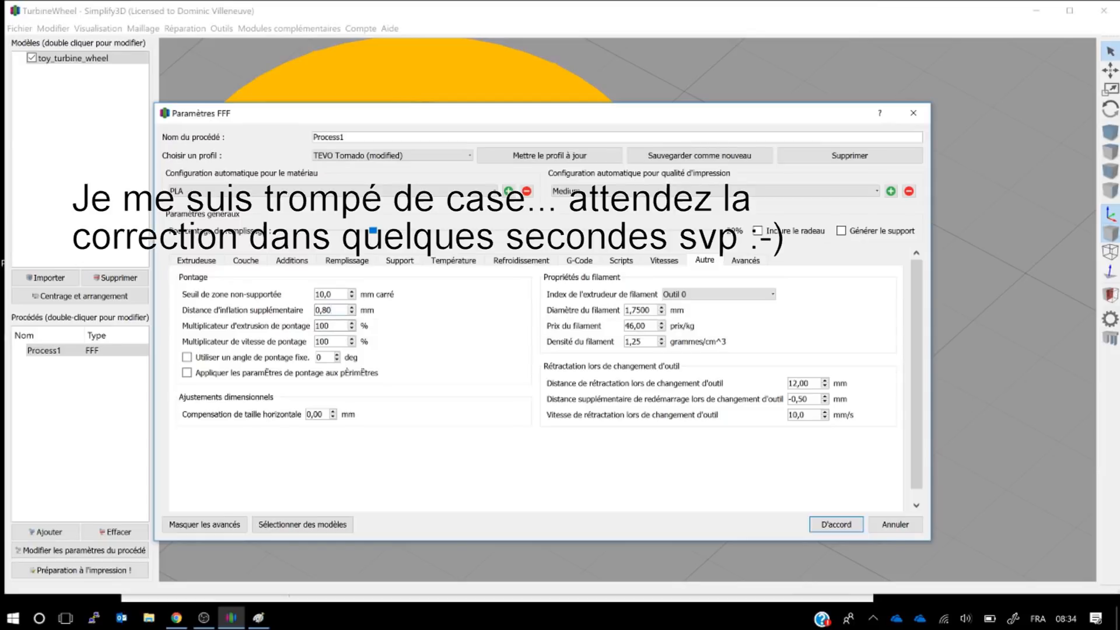
pyautogui.doubleClick(324, 341)
pyautogui.write('120')
# Reset the bridging extra inflation distance to 0.00 mm and set the bridging extrusion multiplier to 80 %.
pyautogui.doubleClick(322, 309)
pyautogui.write('10')
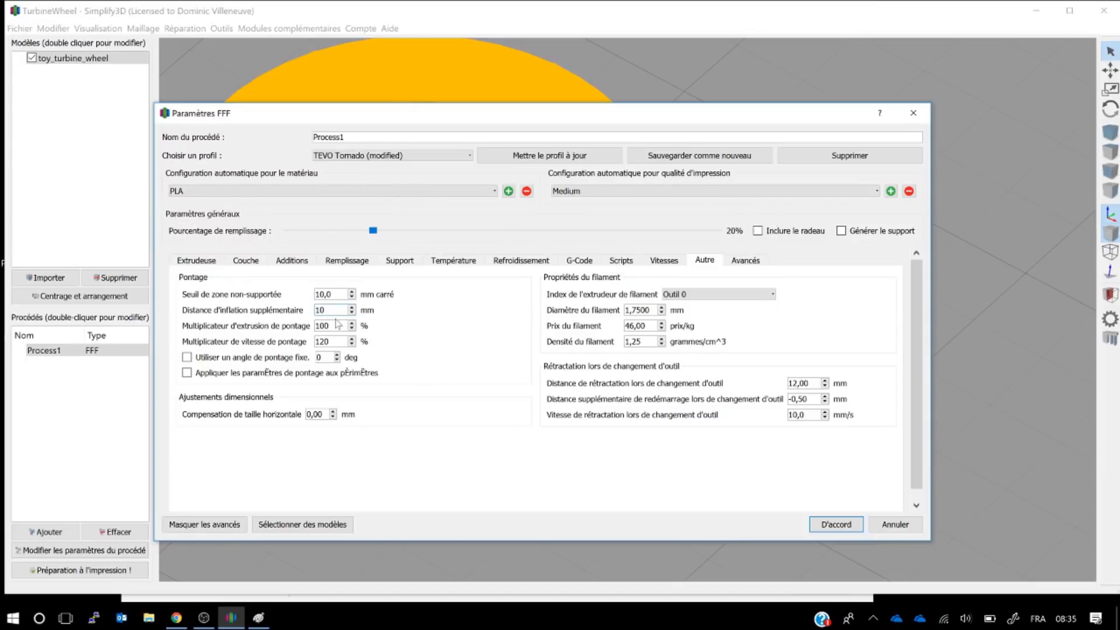
pyautogui.hotkey('ctrl', 'z')
pyautogui.moveTo(338, 325); pyautogui.dragTo(314, 326)
pyautogui.write('80')
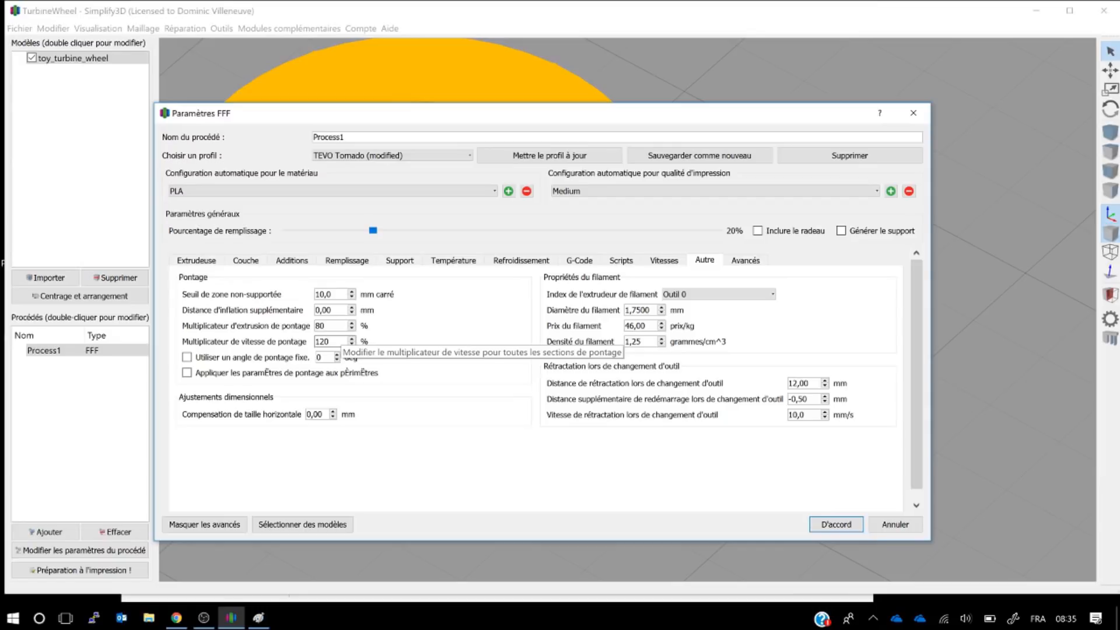
# Try a 50 % speed multiplier and 120 % extrusion multiplier for bridging, and restore them to 120 % speed and 80 % extrusion.
pyautogui.click(329, 341)
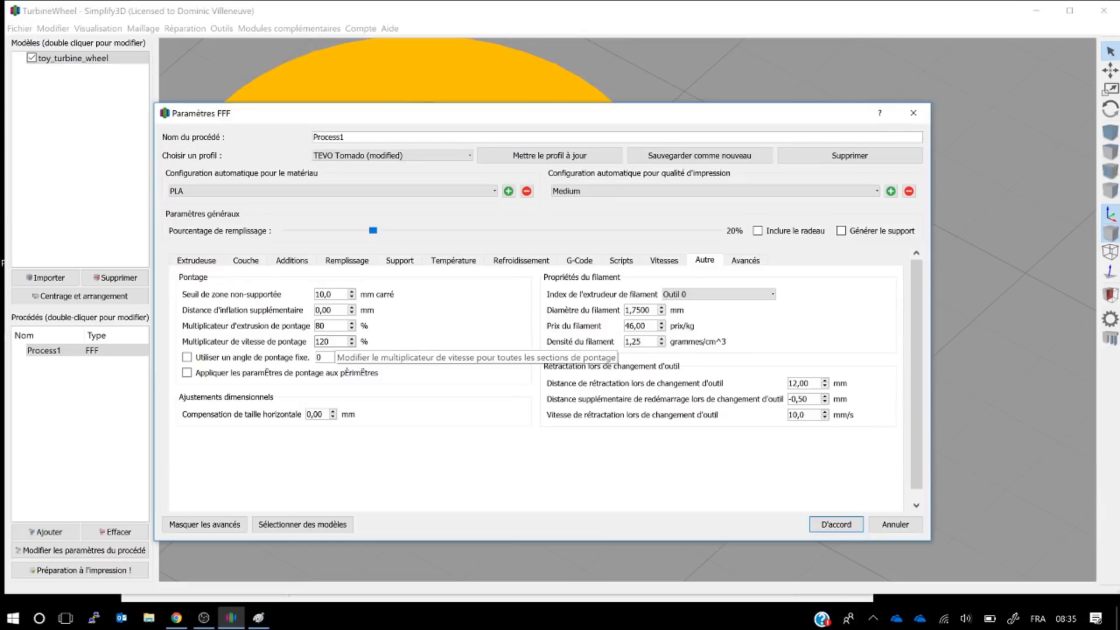
pyautogui.moveTo(332, 342); pyautogui.dragTo(304, 328)
pyautogui.write('50')
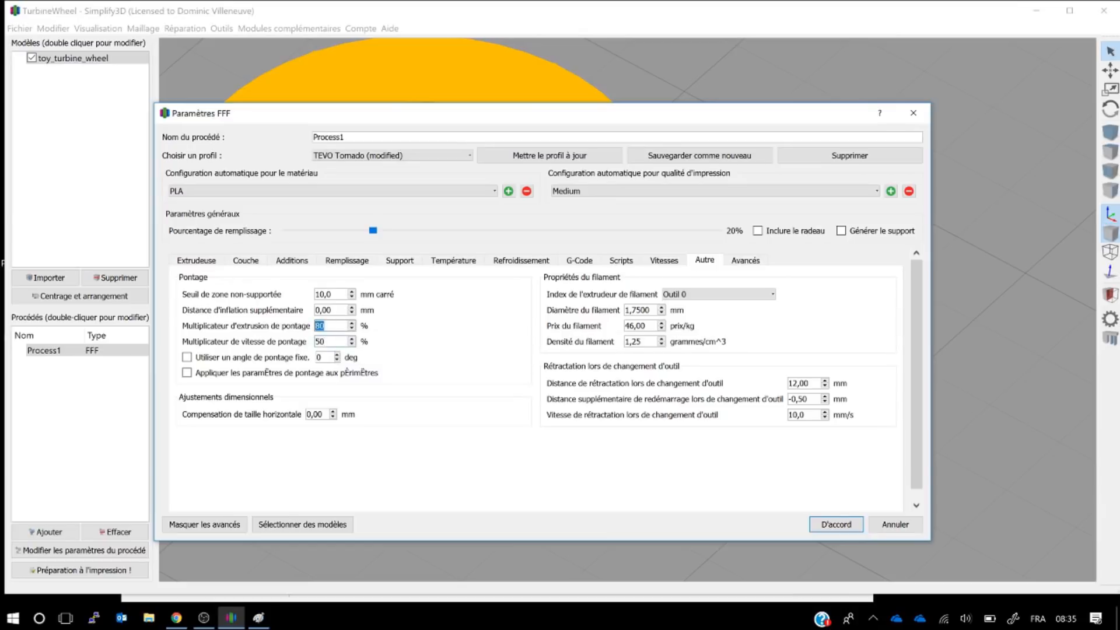
pyautogui.write('120')
pyautogui.moveTo(330, 326); pyautogui.dragTo(290, 347)
pyautogui.write('80120')
# Review the advanced layer, thin wall and ooze control settings, and accept the process settings.
pyautogui.moveTo(386, 381)
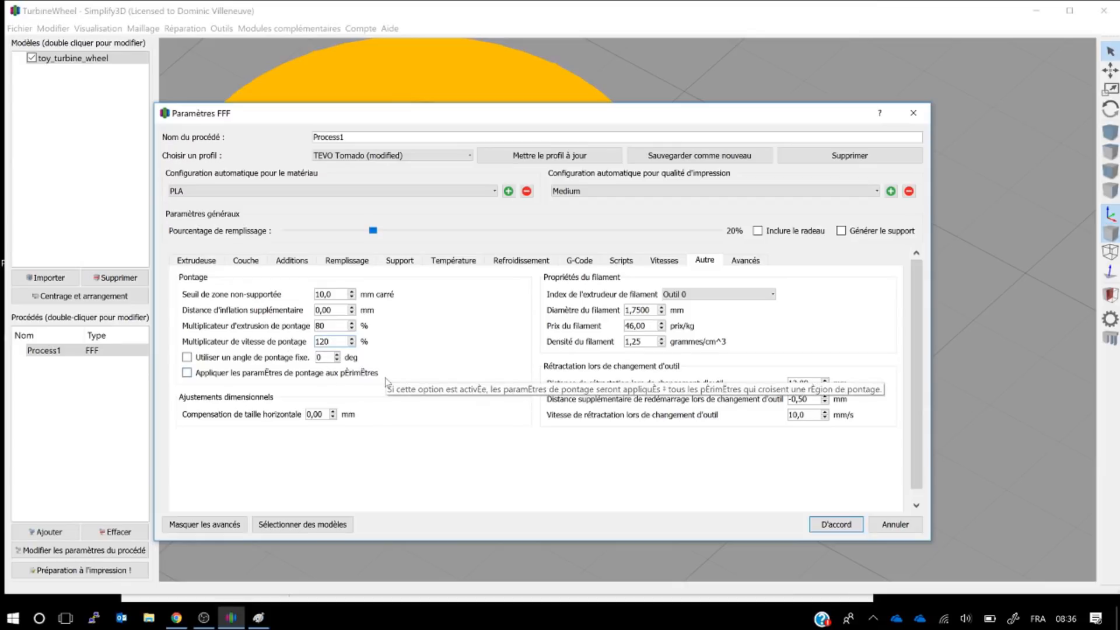
pyautogui.click(742, 261)
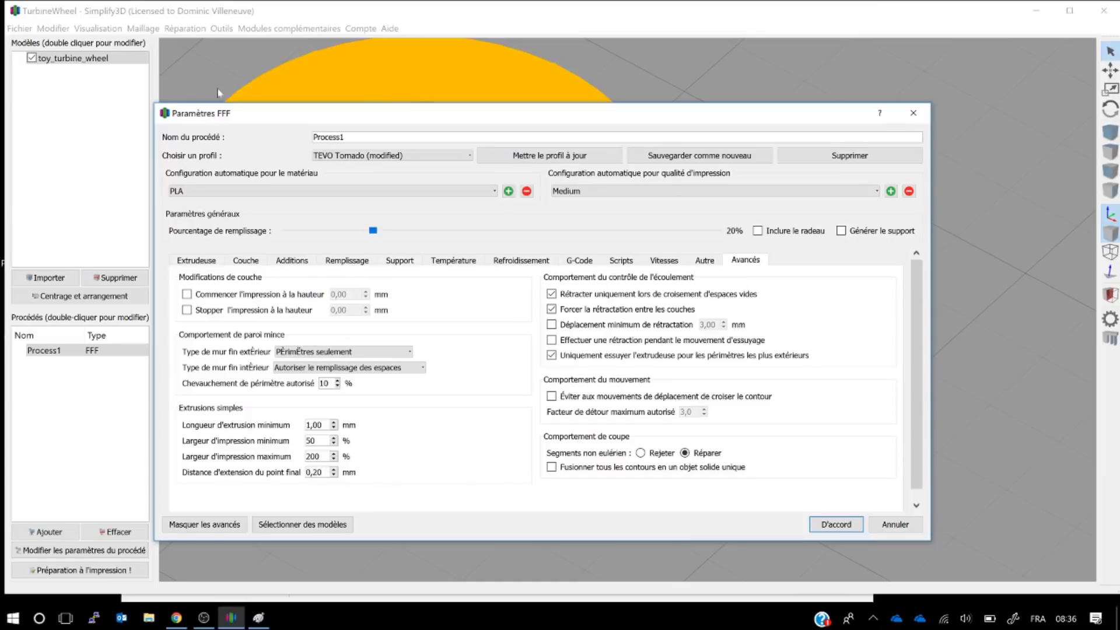
pyautogui.click(835, 524)
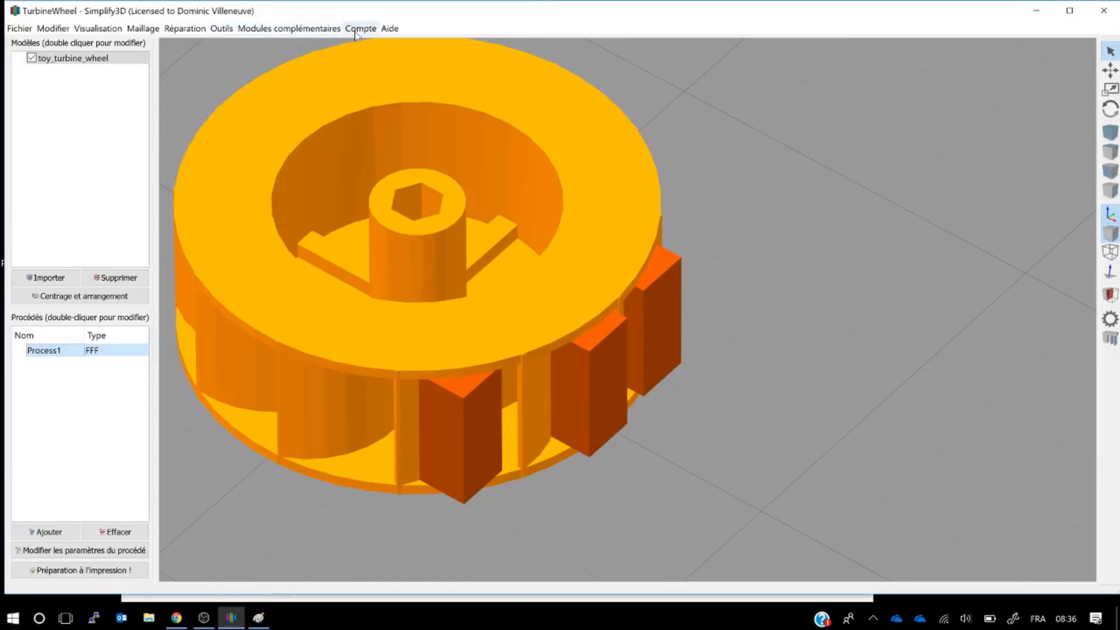
# Preview splitting Process1 at a height of 5.31 mm with the variable settings wizard, and cancel the split.
pyautogui.click(222, 30)
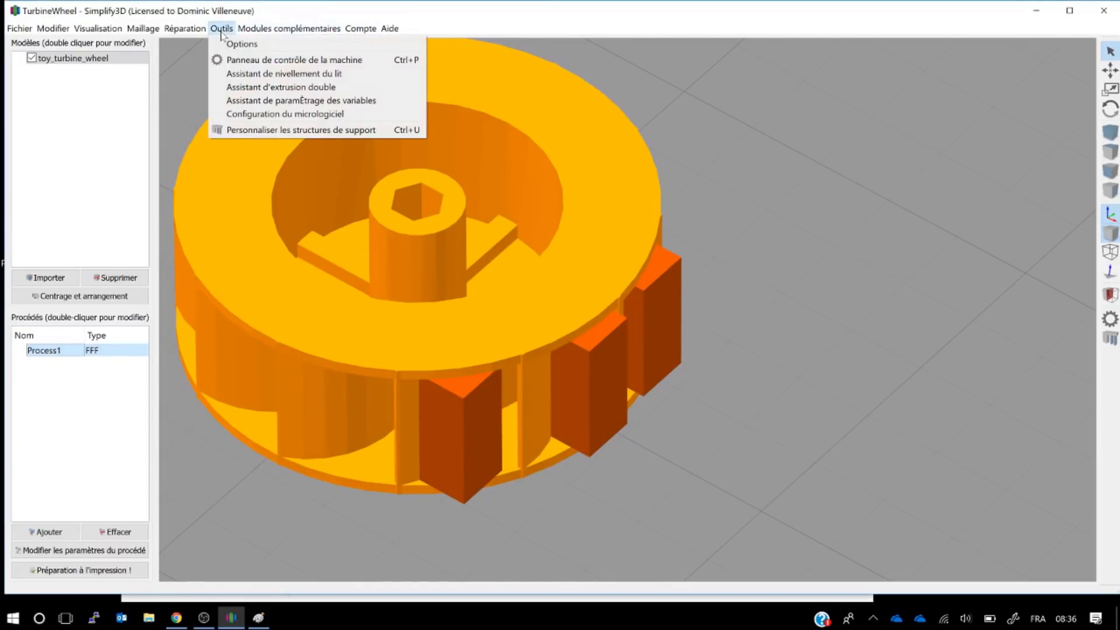
pyautogui.click(266, 100)
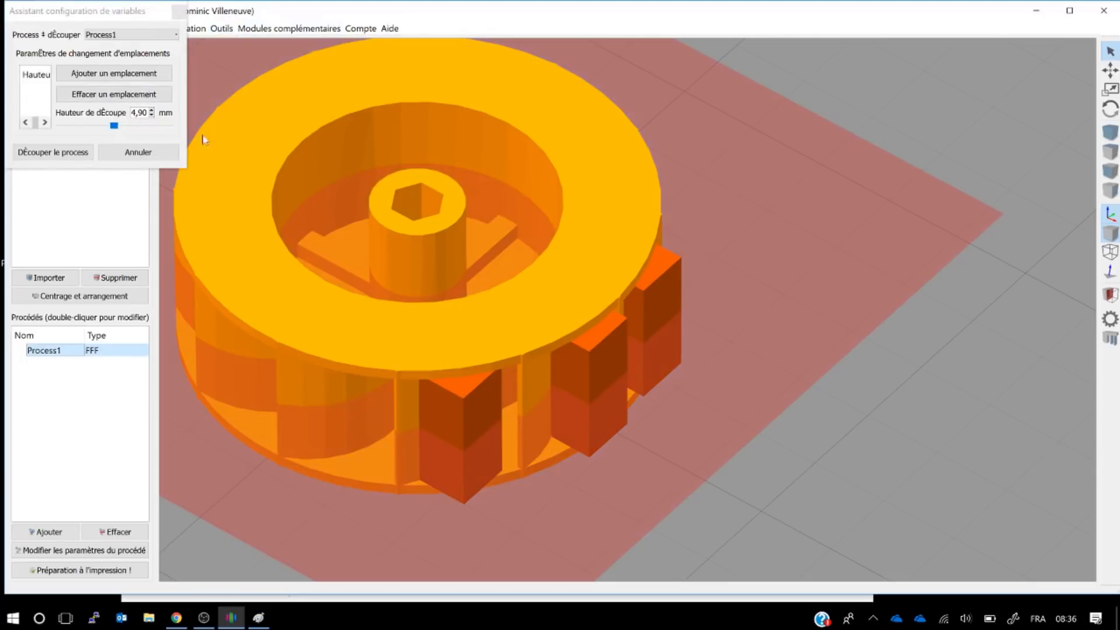
pyautogui.moveTo(113, 124)
pyautogui.mouseDown()
pyautogui.moveTo(134, 129)
pyautogui.moveTo(79, 132)
pyautogui.moveTo(121, 133)
pyautogui.mouseUp()
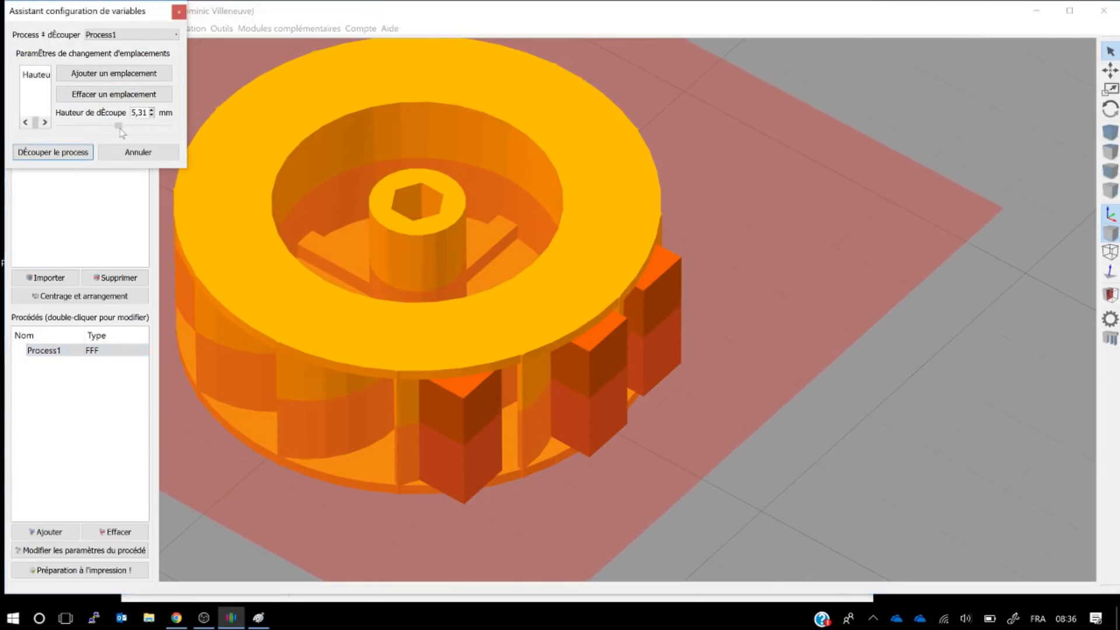
pyautogui.moveTo(577, 356); pyautogui.dragTo(628, 318, button='right')
pyautogui.moveTo(628, 317); pyautogui.dragTo(632, 313)
pyautogui.moveTo(621, 319); pyautogui.dragTo(634, 138, button='right')
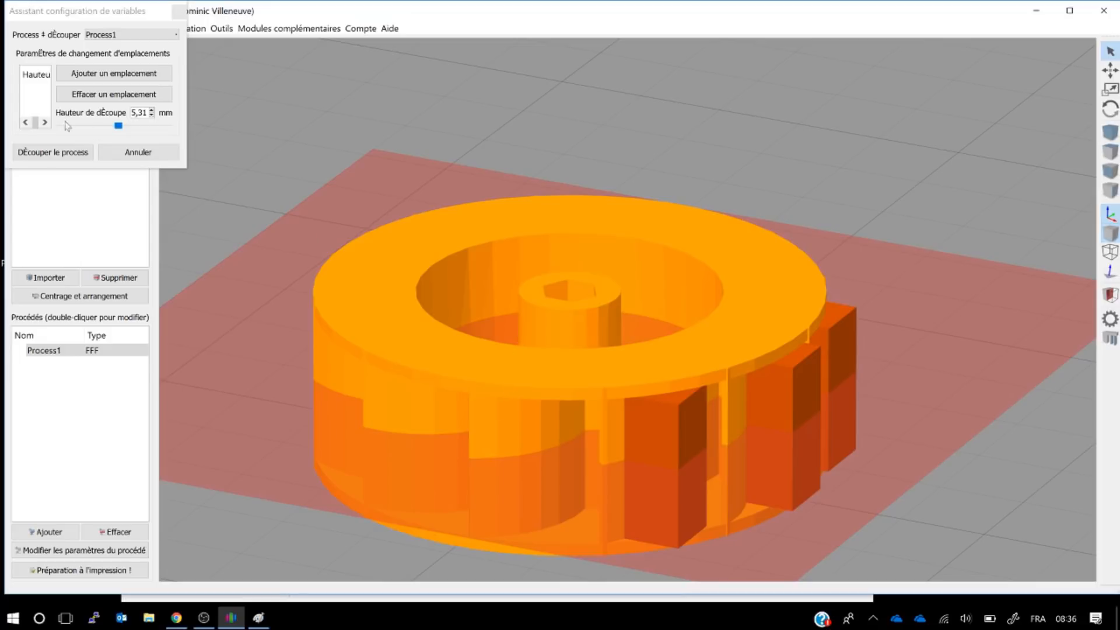
pyautogui.click(143, 154)
# Reopen the Process1 settings and disable forced retraction between layers in the advanced settings.
pyautogui.doubleClick(67, 352)
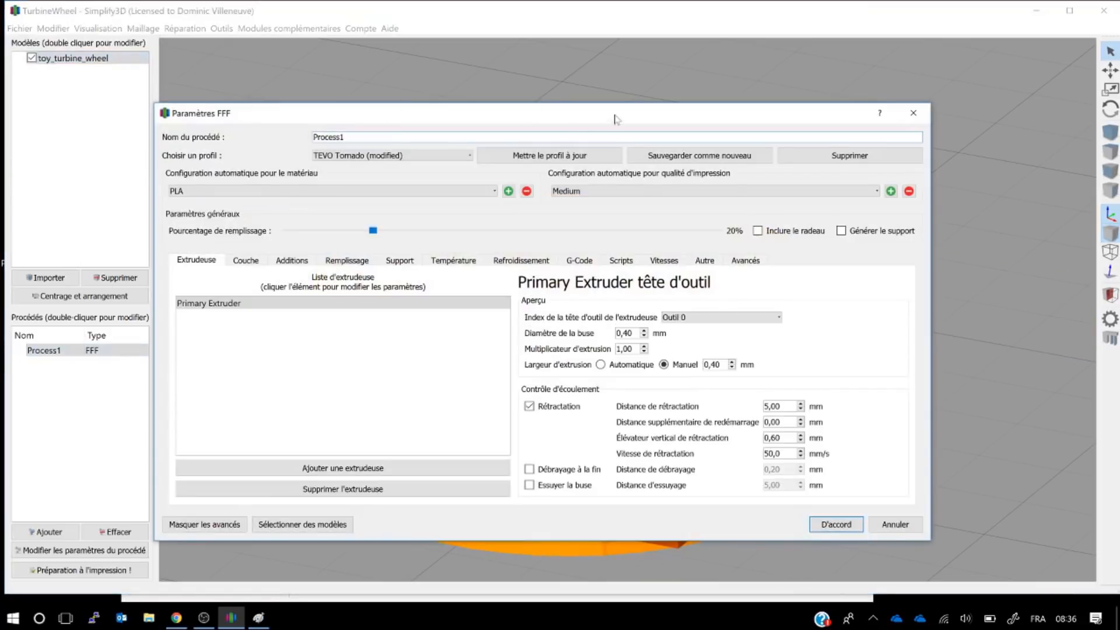
pyautogui.click(701, 259)
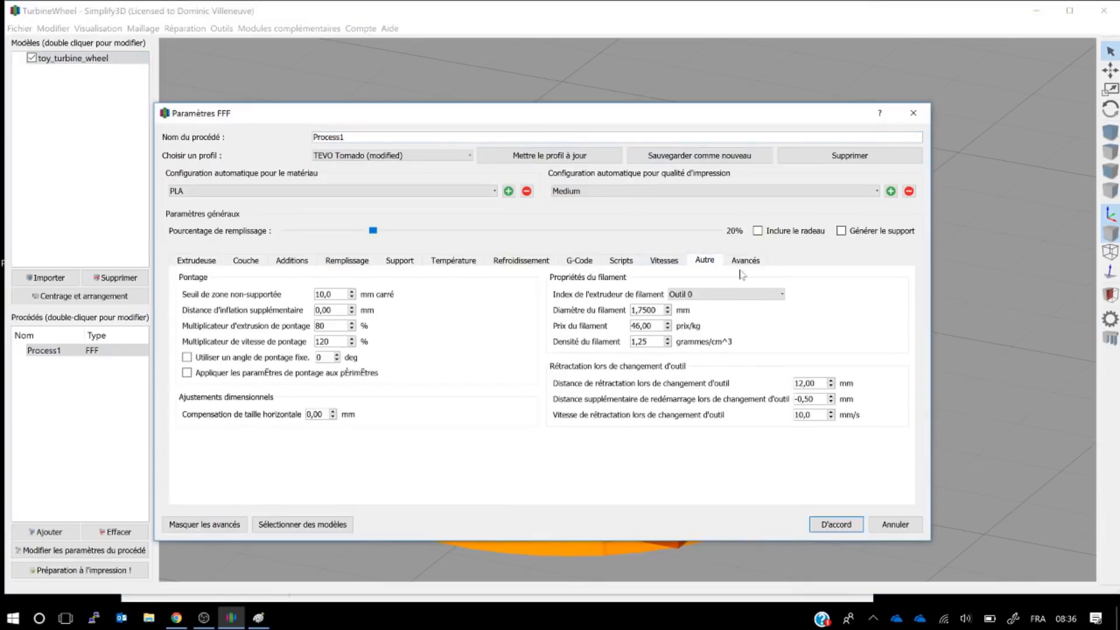
pyautogui.click(745, 260)
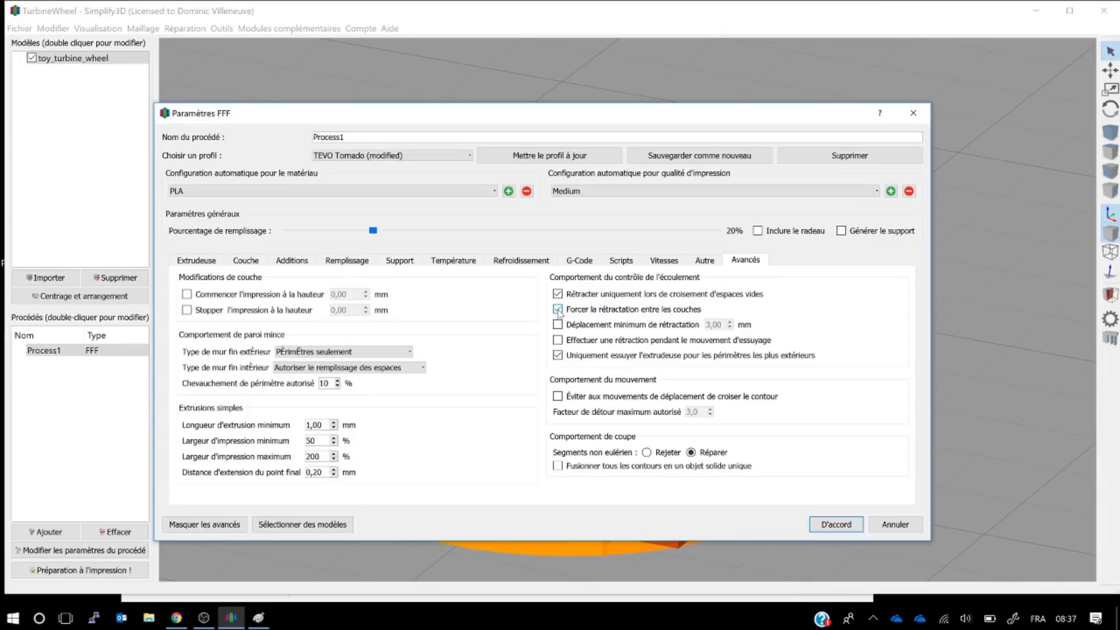
pyautogui.click(558, 309)
# Set the infill percentage to 61 %, and try a 20 % contour overlap before restoring it to 15 %.
pyautogui.moveTo(375, 232); pyautogui.dragTo(546, 231)
pyautogui.click(363, 266)
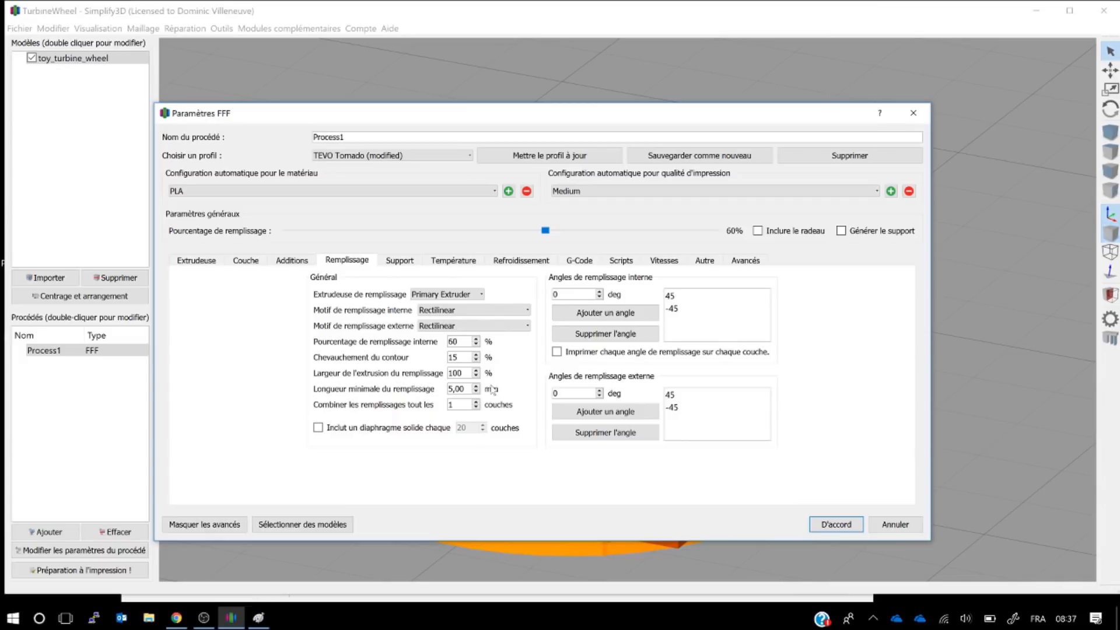
pyautogui.doubleClick(460, 357)
pyautogui.write('2')
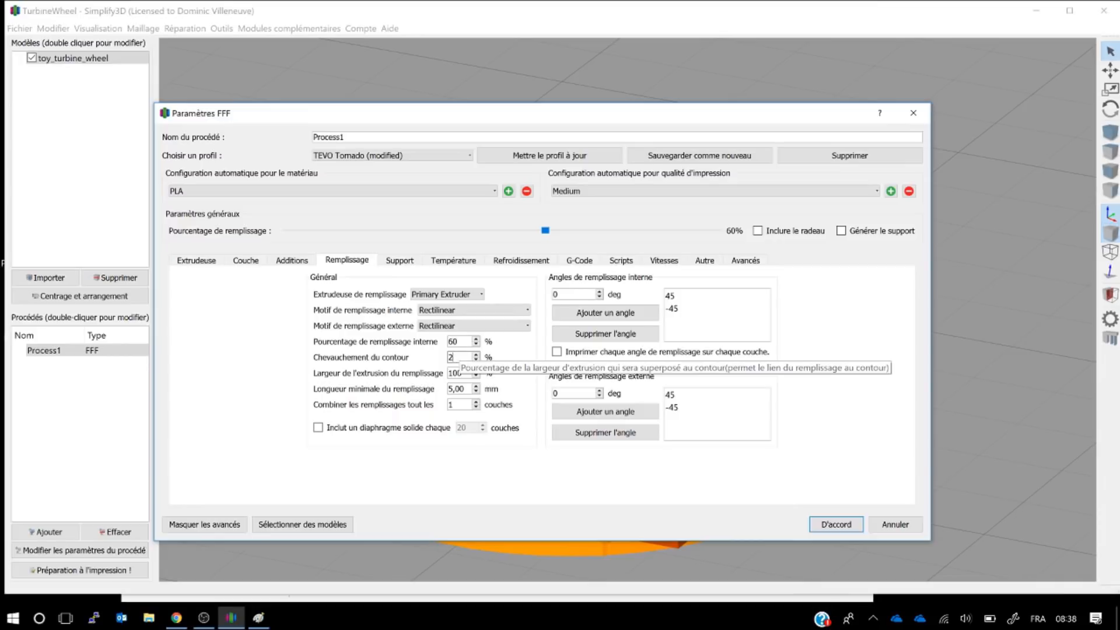
pyautogui.write('0')
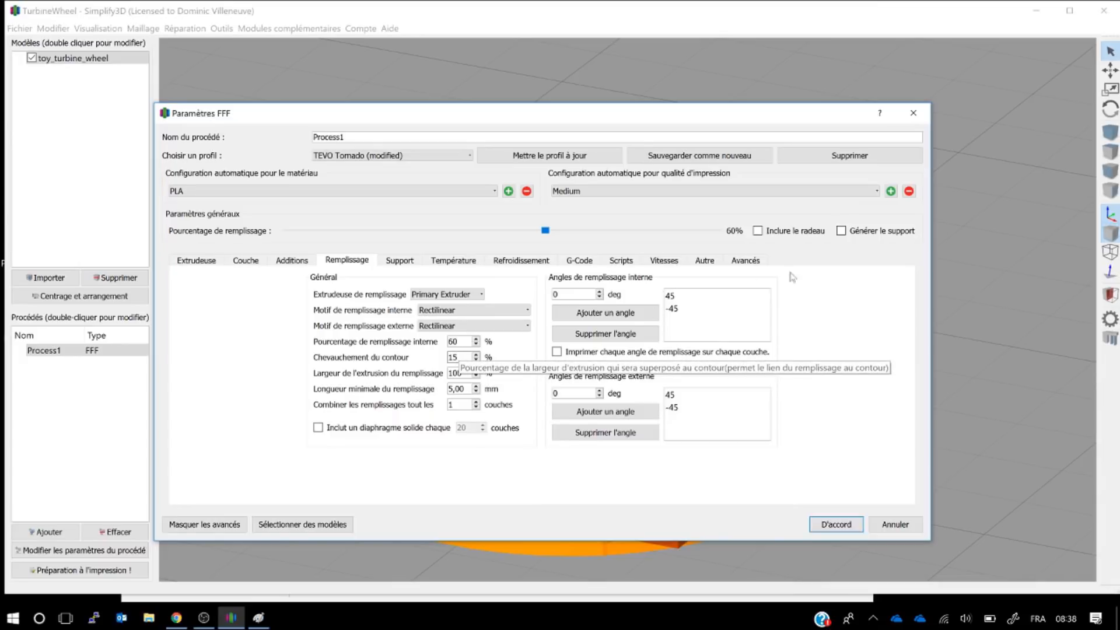
pyautogui.click(550, 231)
pyautogui.moveTo(591, 230); pyautogui.dragTo(552, 229)
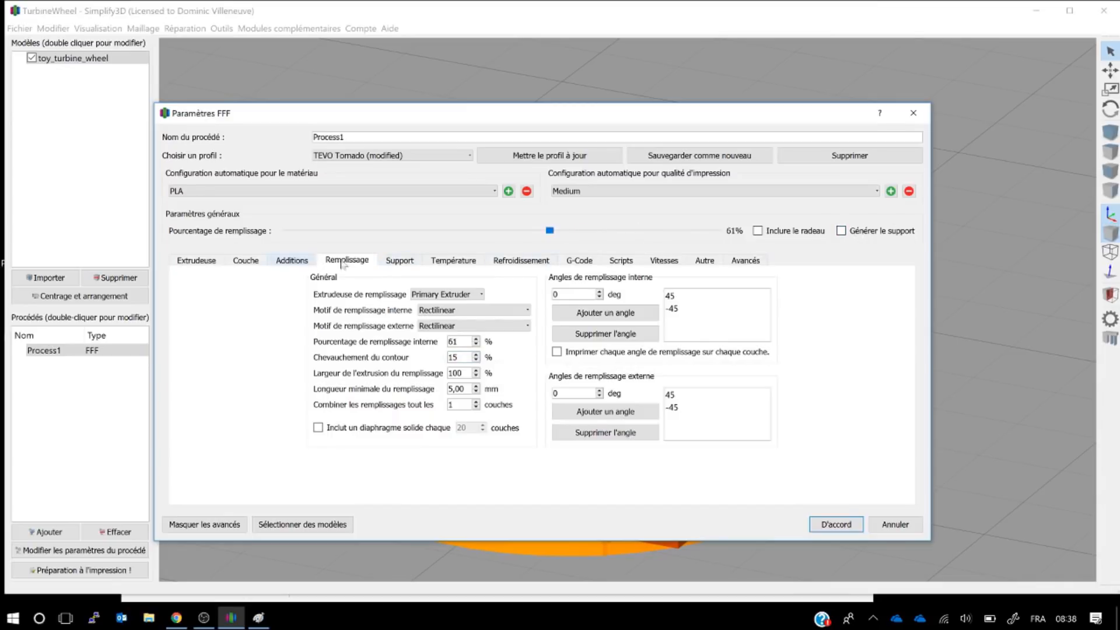
# Try the support generation and raft options while viewing their detailed settings, and switch both off again.
pyautogui.click(398, 260)
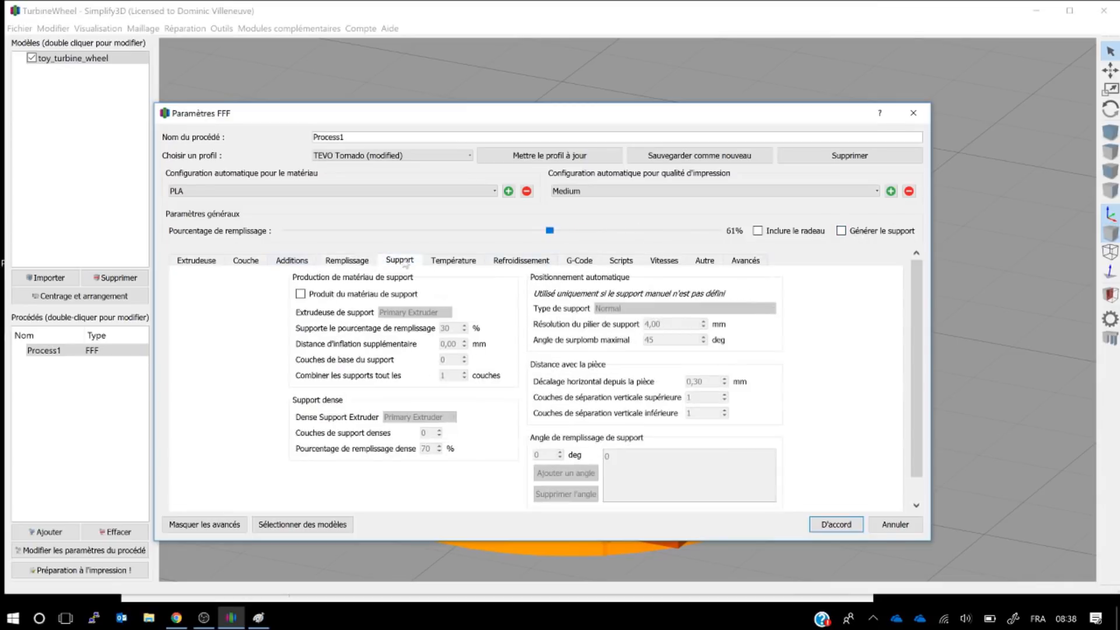
pyautogui.click(840, 232)
pyautogui.click(840, 231)
pyautogui.click(310, 262)
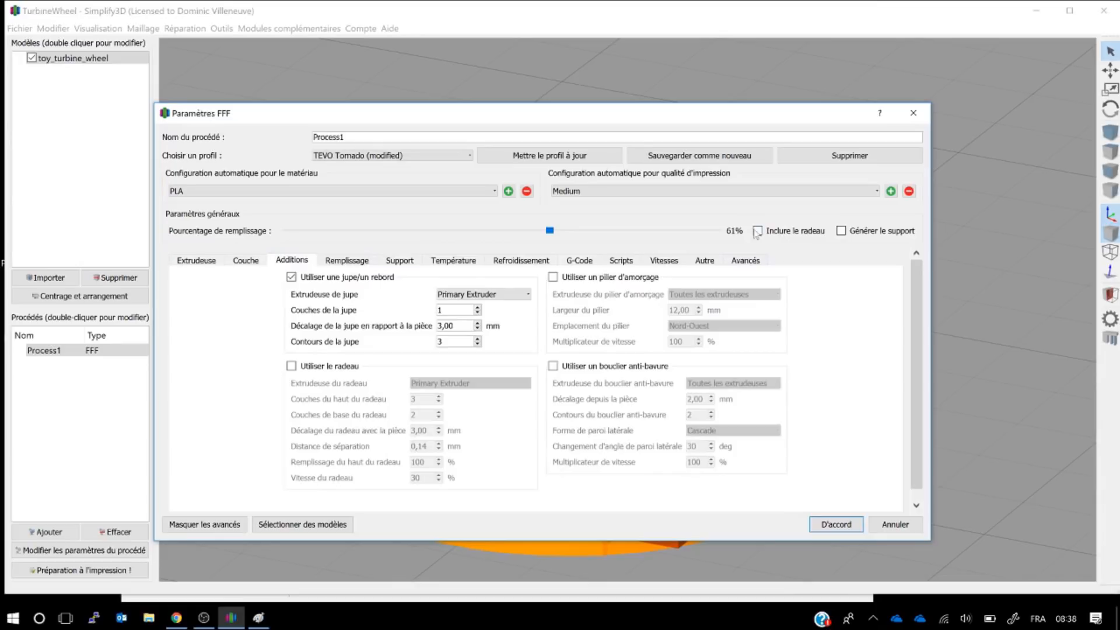
pyautogui.click(757, 231)
pyautogui.click(757, 230)
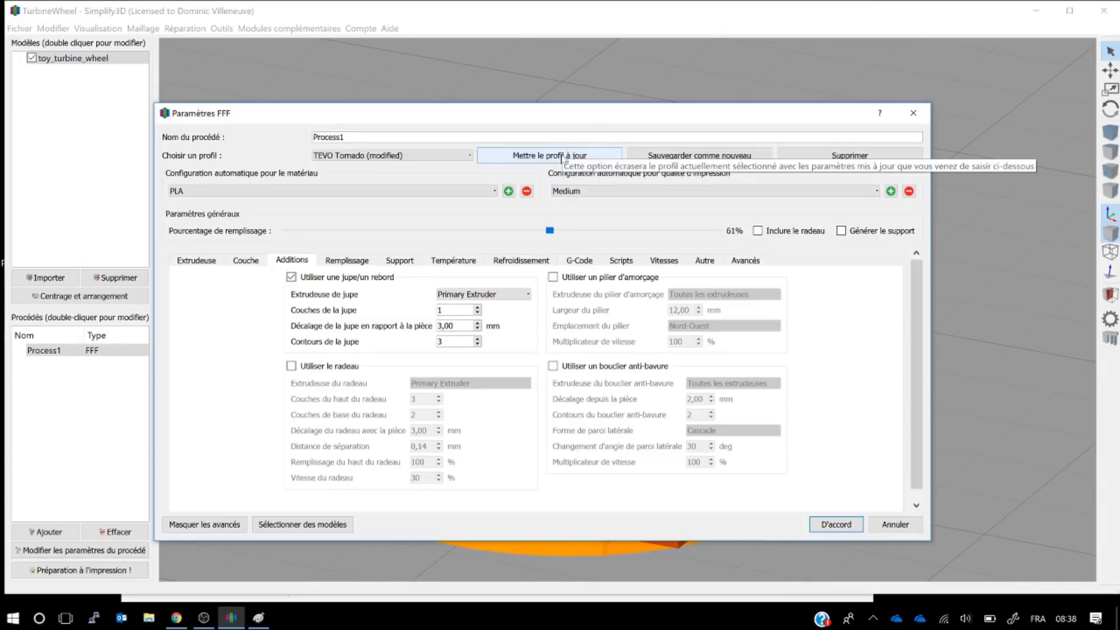
# Review the extruder and advanced settings of Process1, and accept the process settings.
pyautogui.click(205, 260)
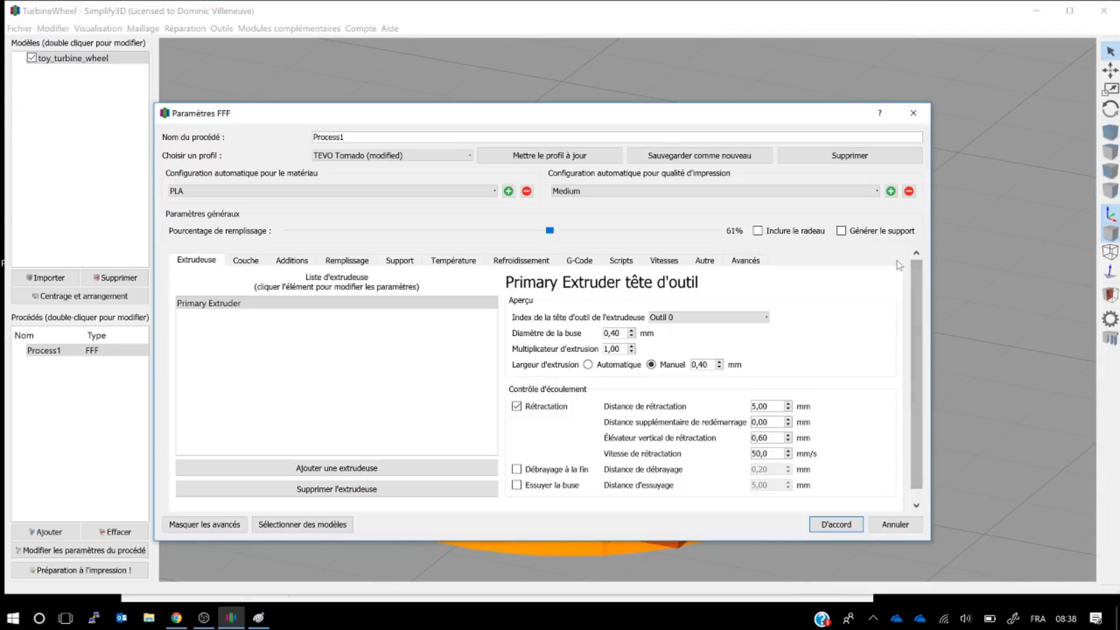
pyautogui.click(761, 260)
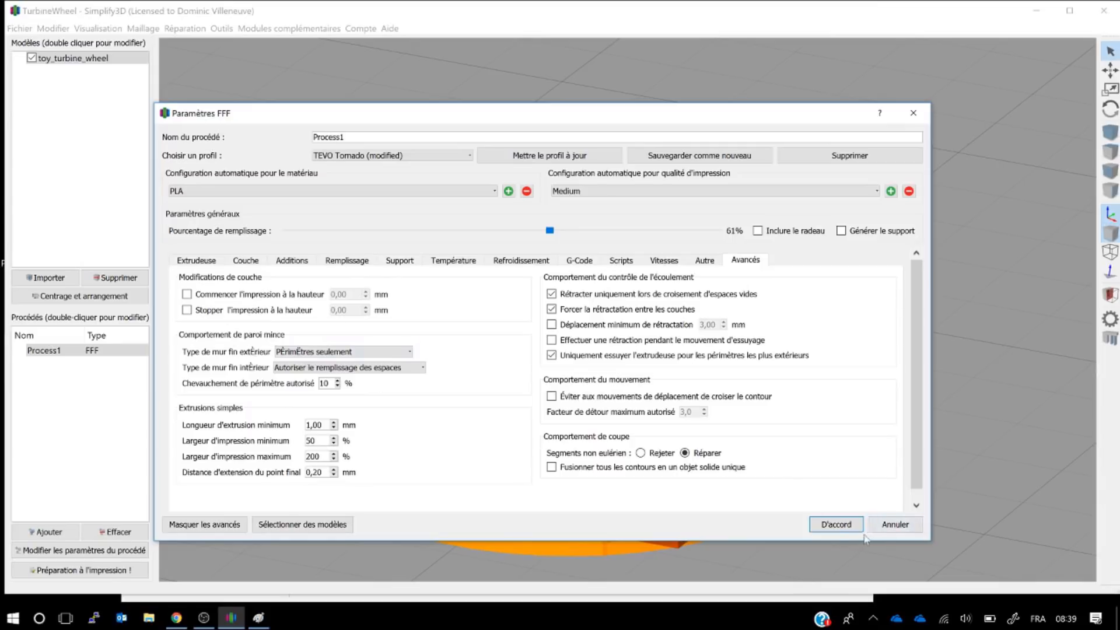
pyautogui.click(836, 524)
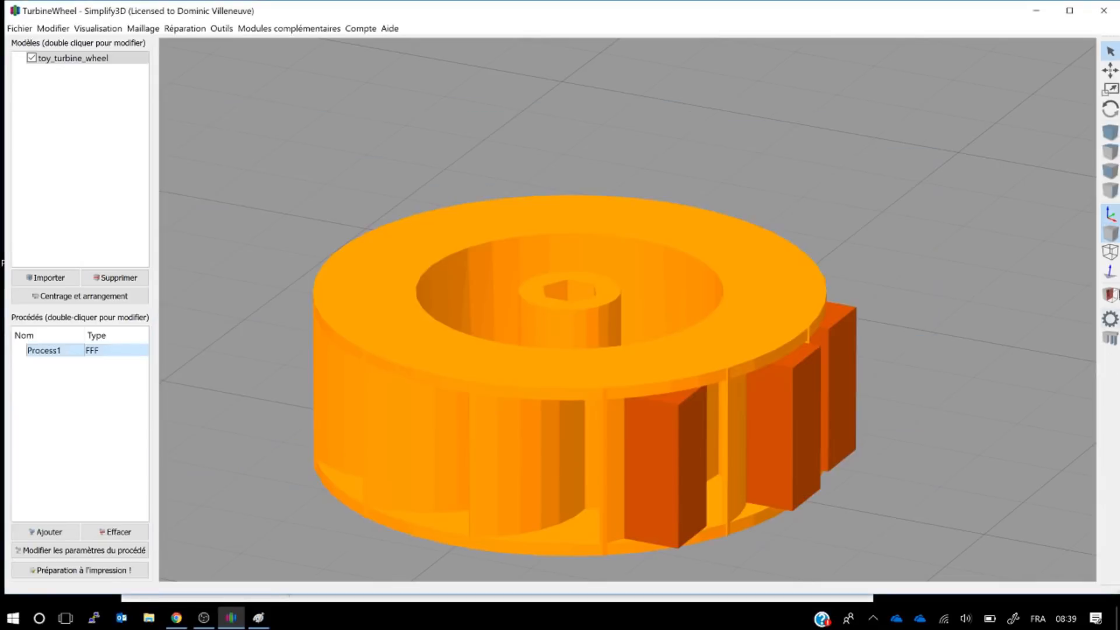
# Remove all support structures from the turbine wheel and finish support editing.
pyautogui.click(1110, 338)
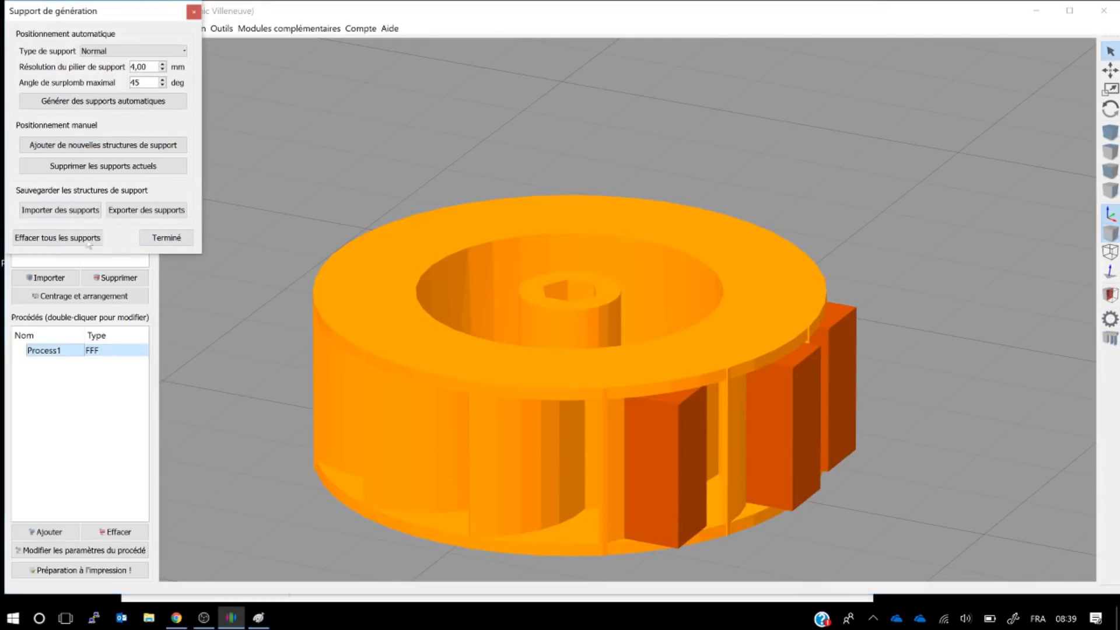
pyautogui.click(58, 238)
pyautogui.click(167, 237)
# Inspect the turbine wheel without supports, preview its sliced toolpaths, and exit the preview.
pyautogui.moveTo(797, 457); pyautogui.dragTo(795, 420)
pyautogui.scroll(5, 782, 435)
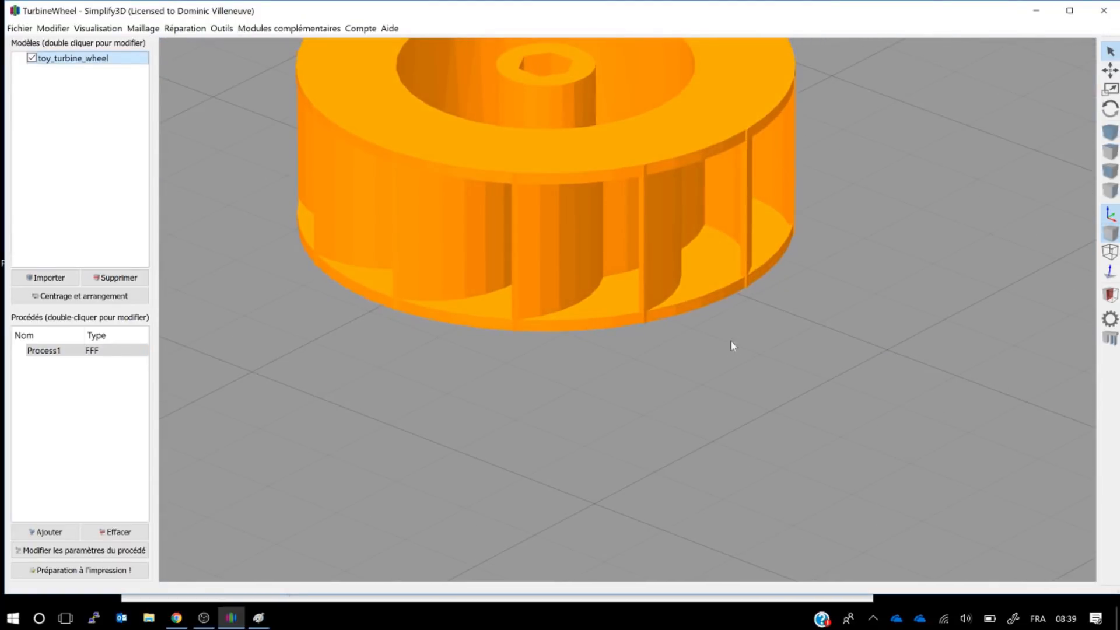
pyautogui.moveTo(730, 342); pyautogui.dragTo(729, 408, button='middle')
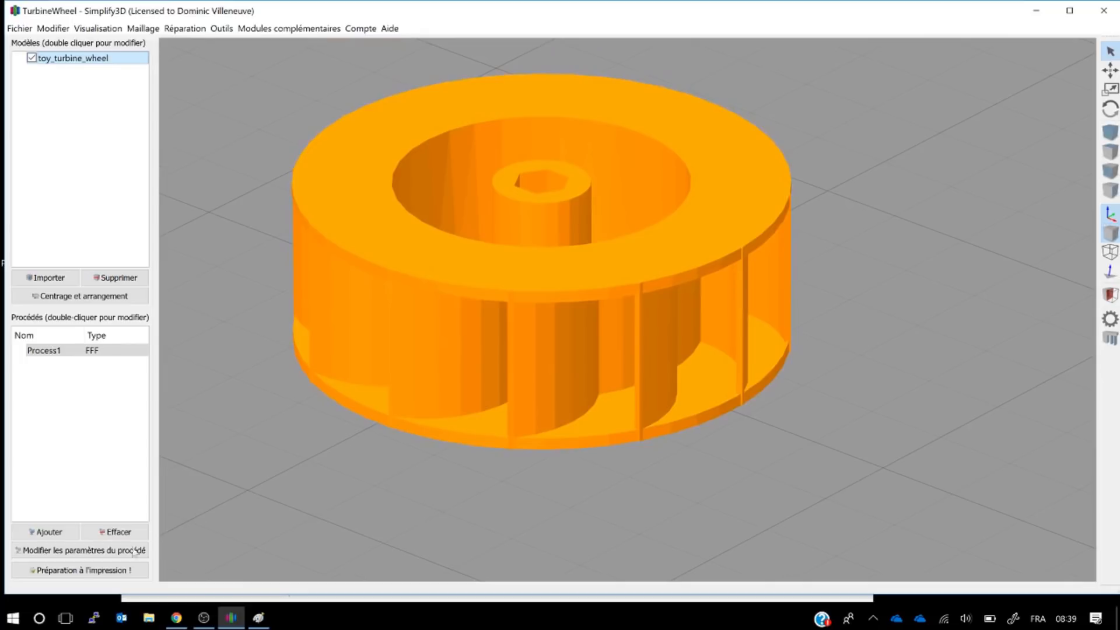
pyautogui.click(87, 570)
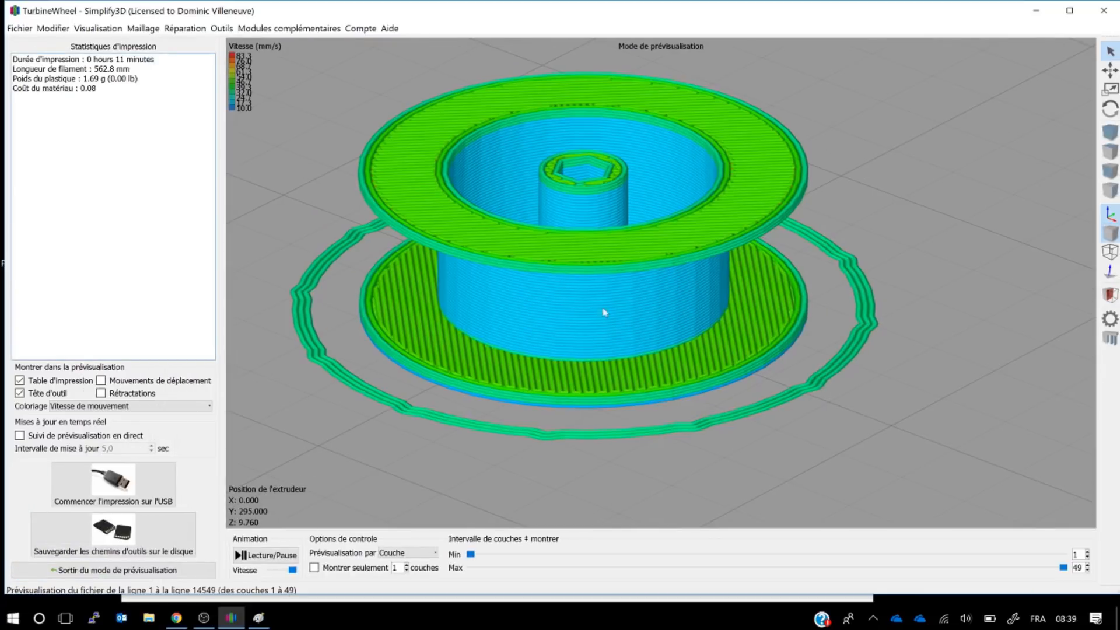
pyautogui.click(87, 569)
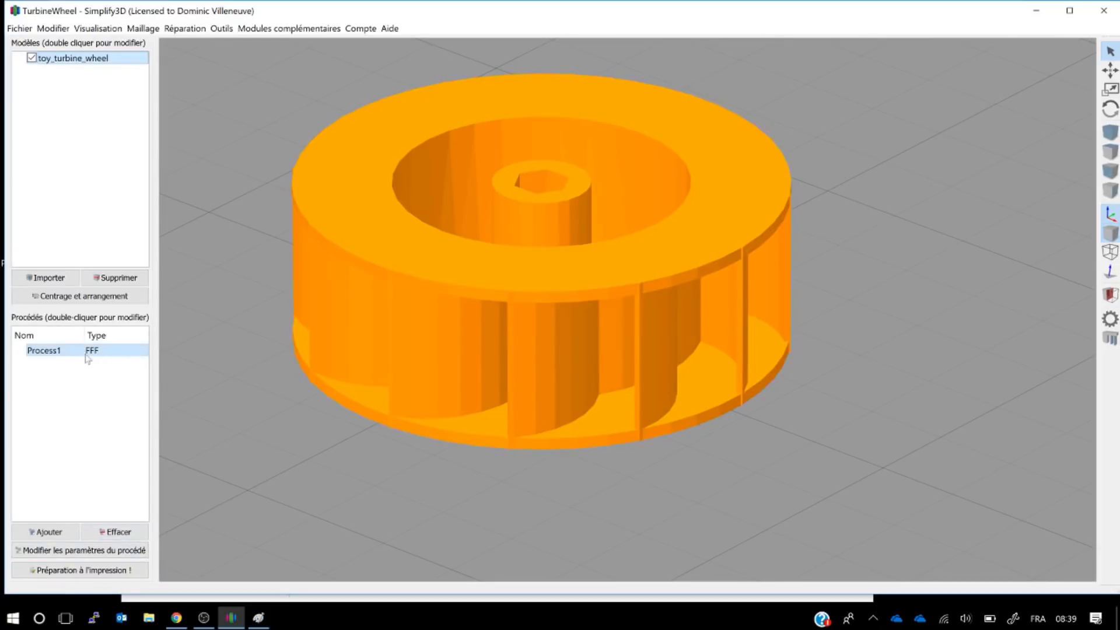
# In Process1, set the external thin wall type to "Accepter l'extrusion simple de murs" and the internal type to "Périmètres seulement", and accept.
pyautogui.doubleClick(65, 351)
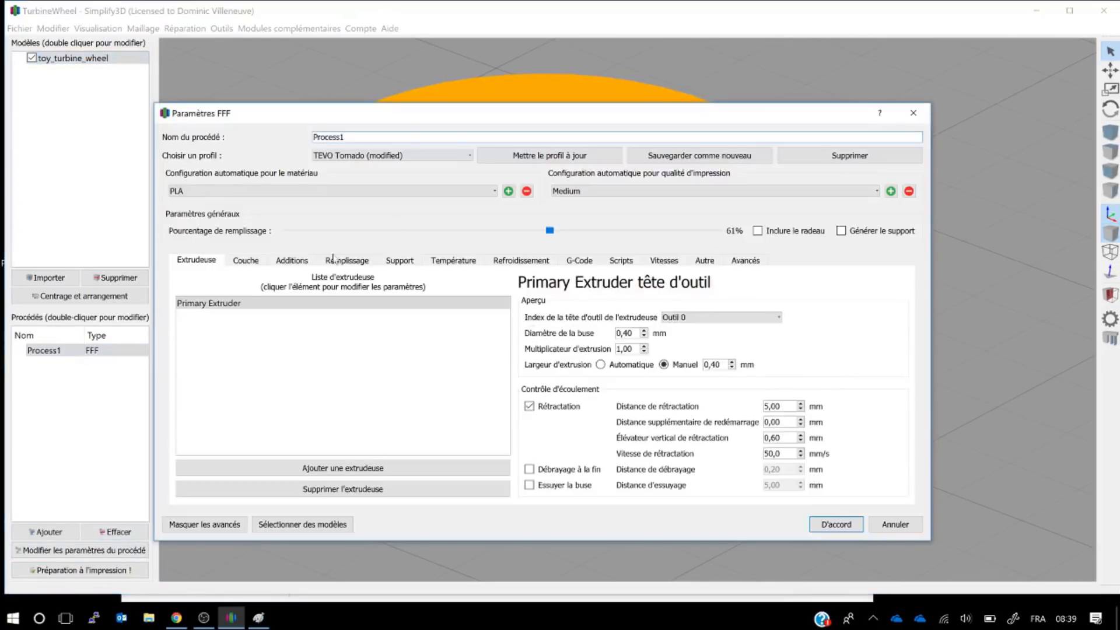
pyautogui.click(744, 262)
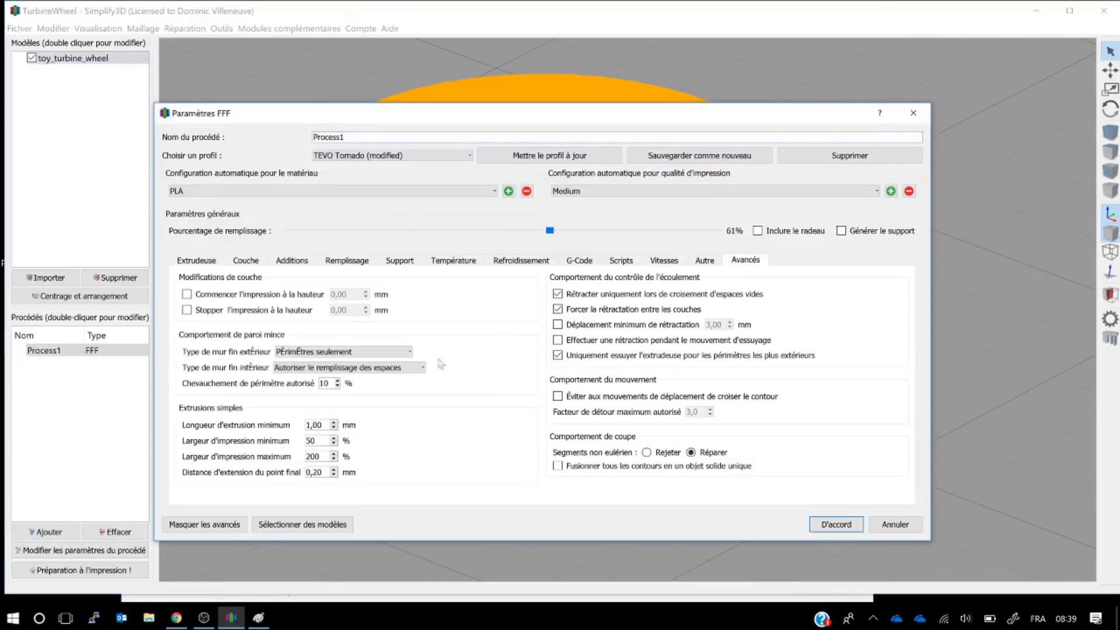
pyautogui.click(360, 348)
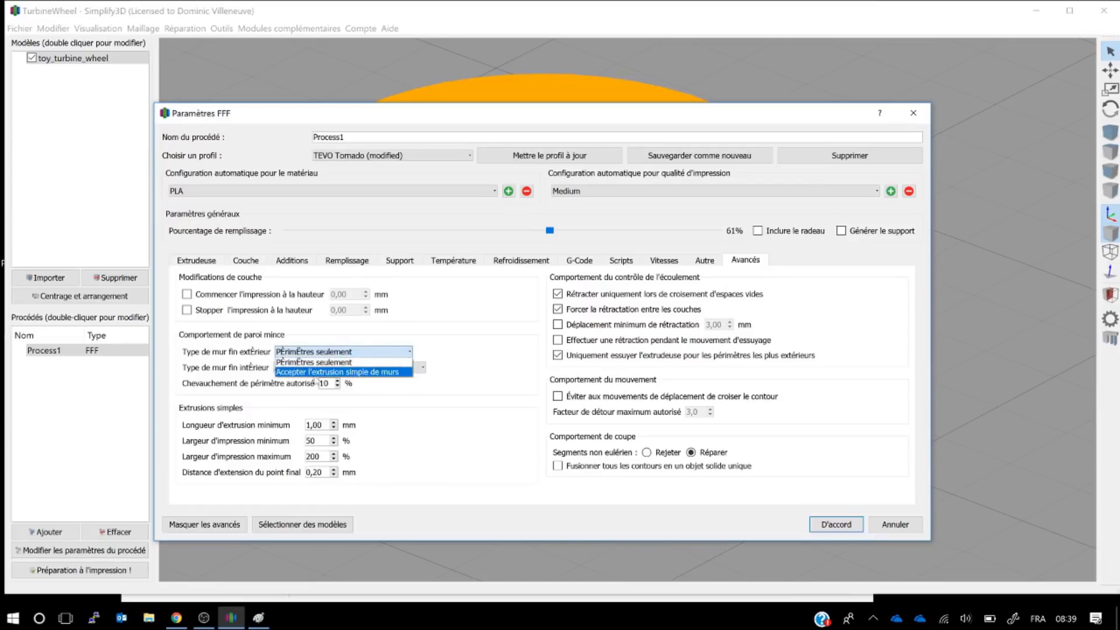
pyautogui.click(362, 373)
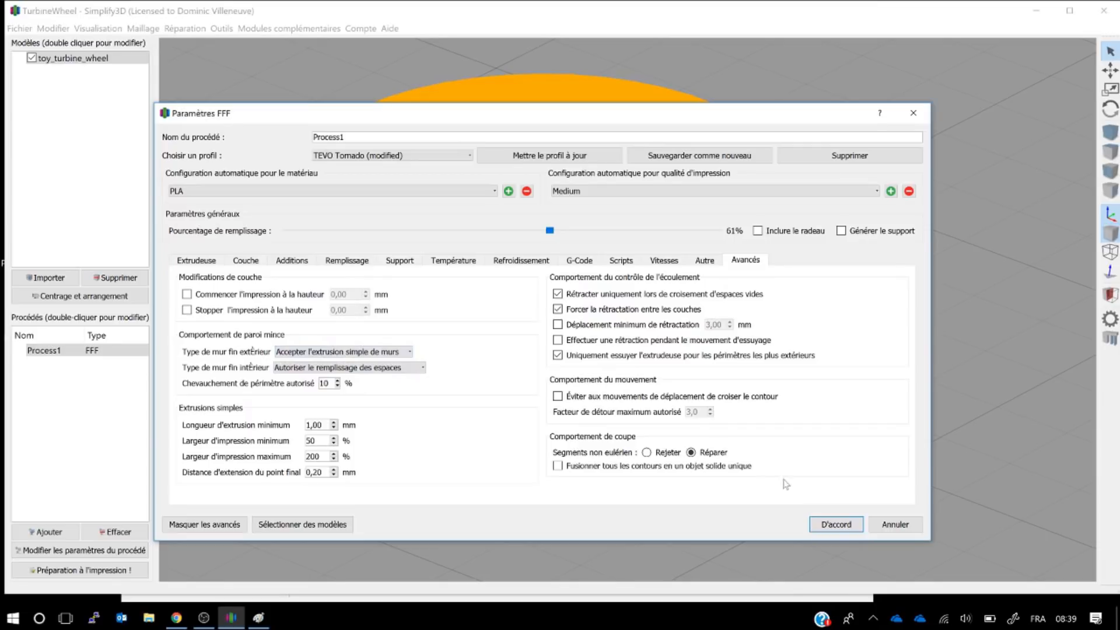
pyautogui.click(407, 368)
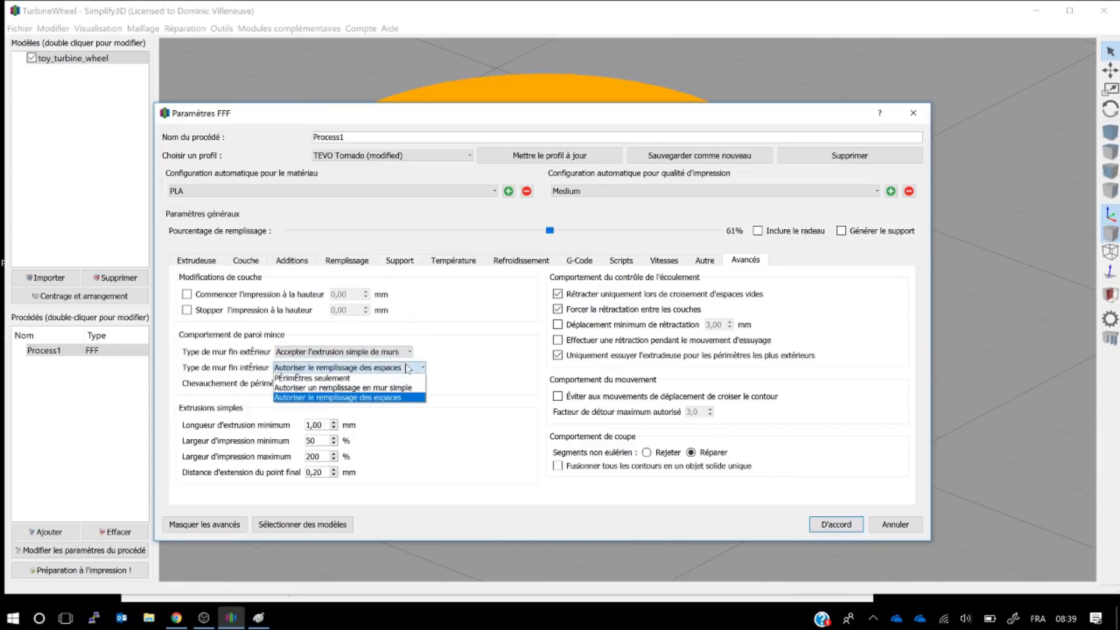
pyautogui.click(389, 379)
pyautogui.click(835, 524)
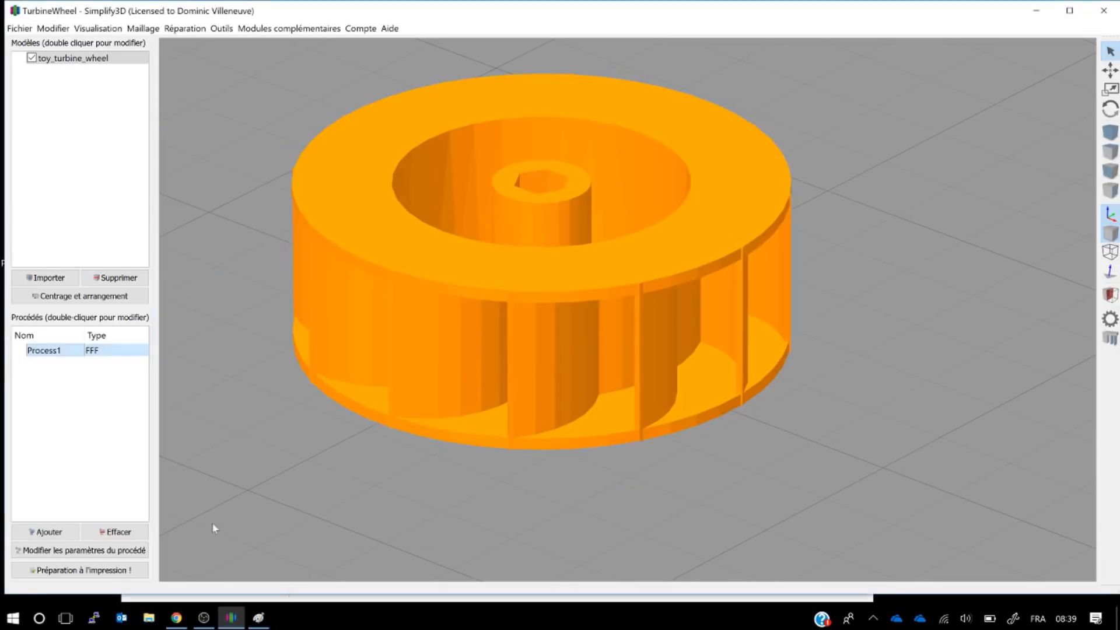
# Preview the sliced turbine wheel and examine its blades, hub and spokes up close.
pyautogui.click(114, 574)
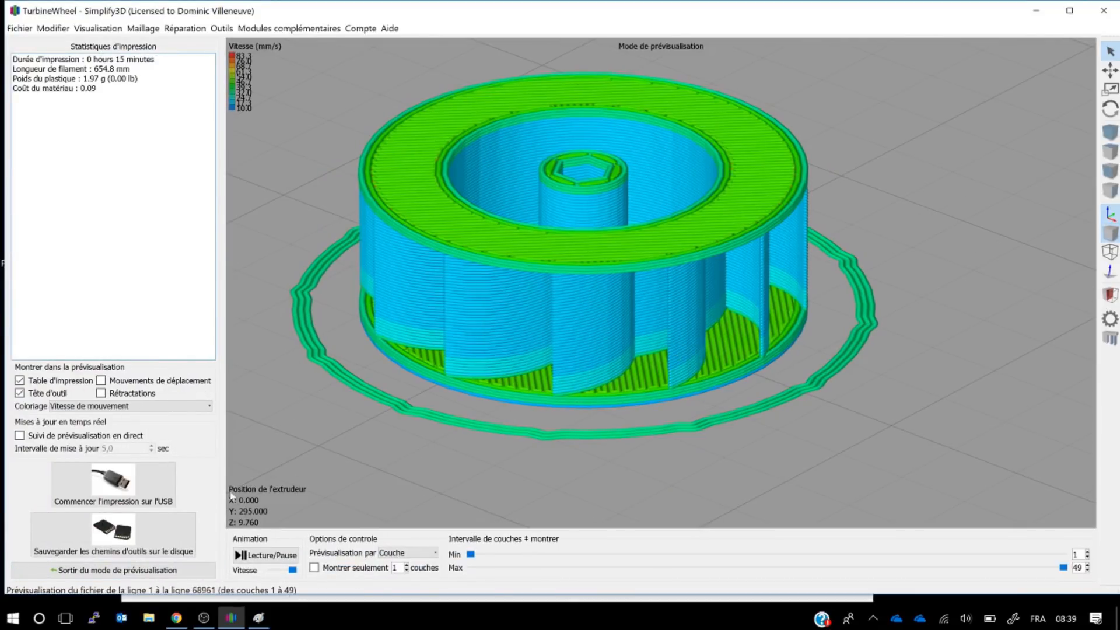
pyautogui.click(108, 570)
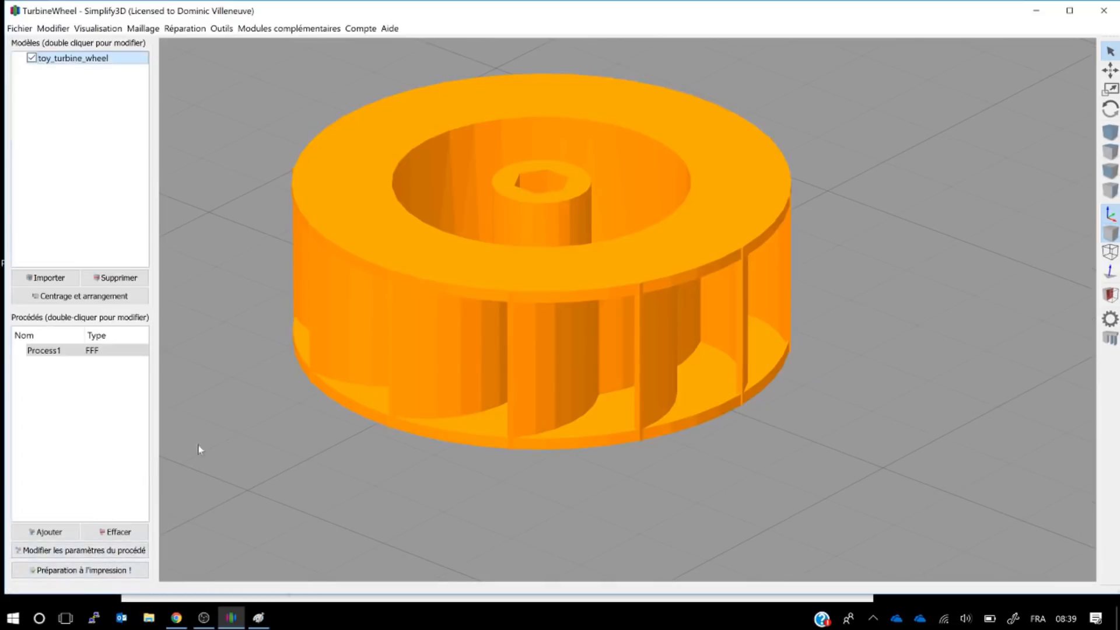
pyautogui.click(73, 570)
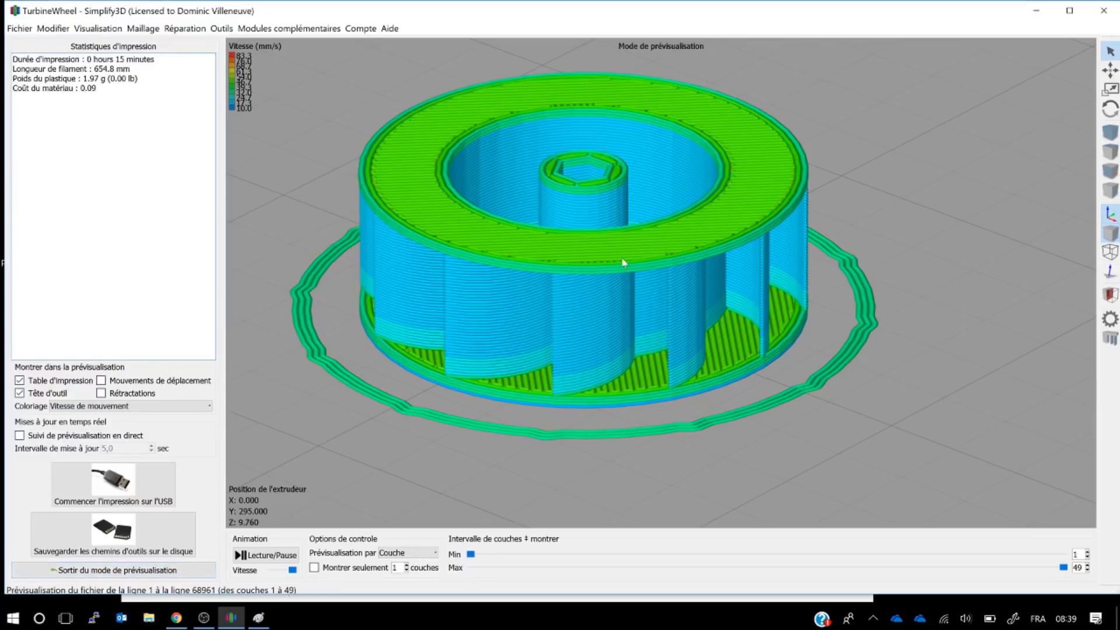
pyautogui.moveTo(614, 286); pyautogui.dragTo(597, 304, button='middle')
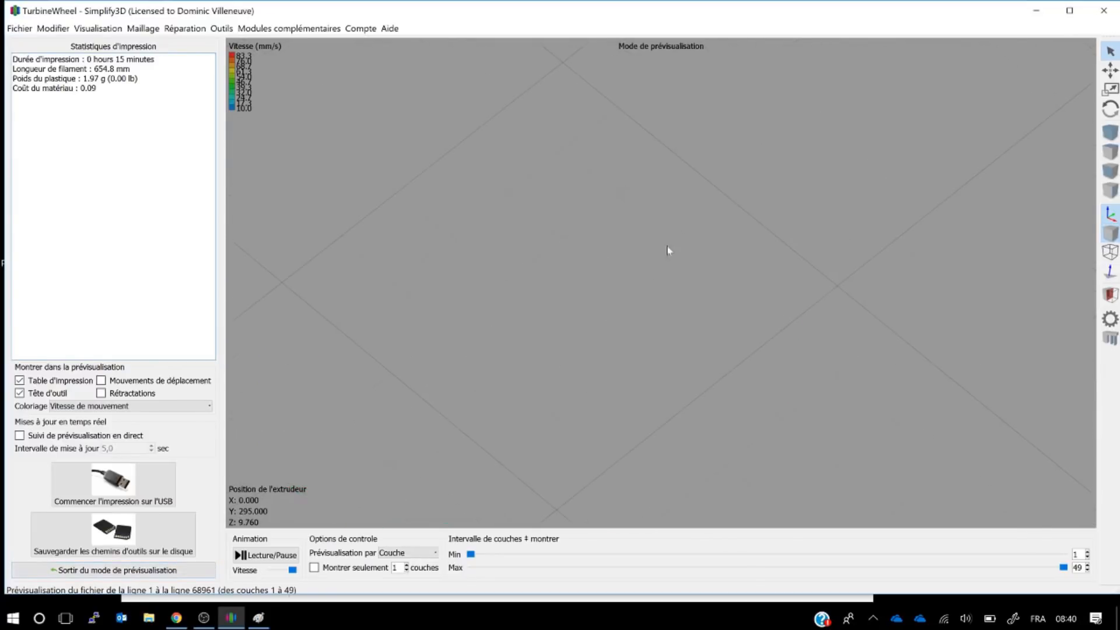
pyautogui.moveTo(668, 250); pyautogui.dragTo(603, 415, button='middle')
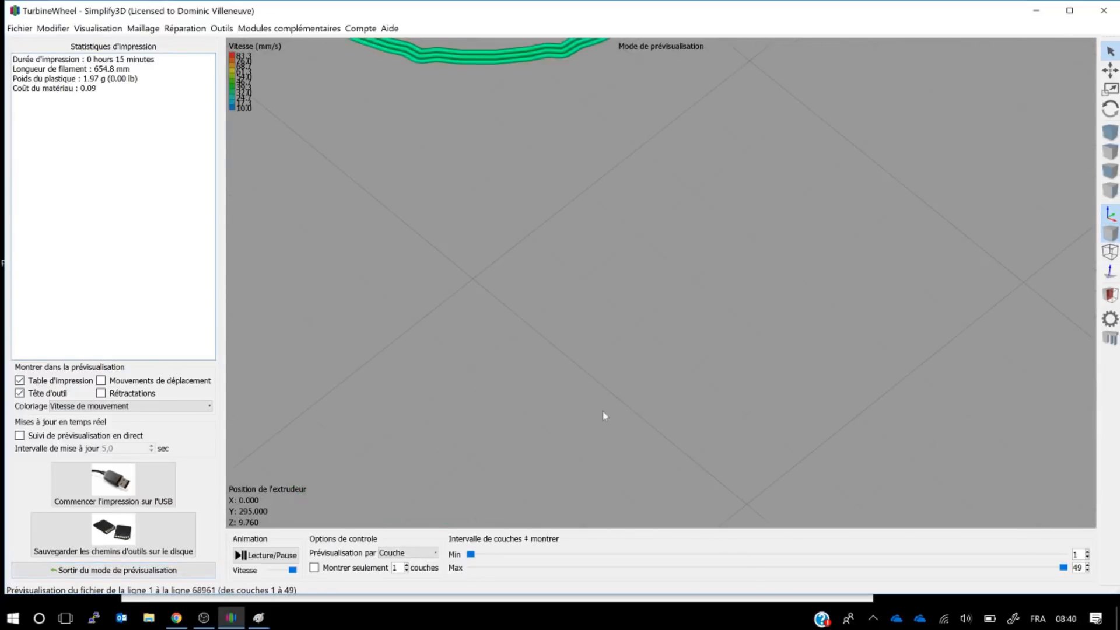
pyautogui.moveTo(640, 237); pyautogui.dragTo(770, 420, button='middle')
pyautogui.moveTo(621, 340); pyautogui.dragTo(657, 352, button='middle')
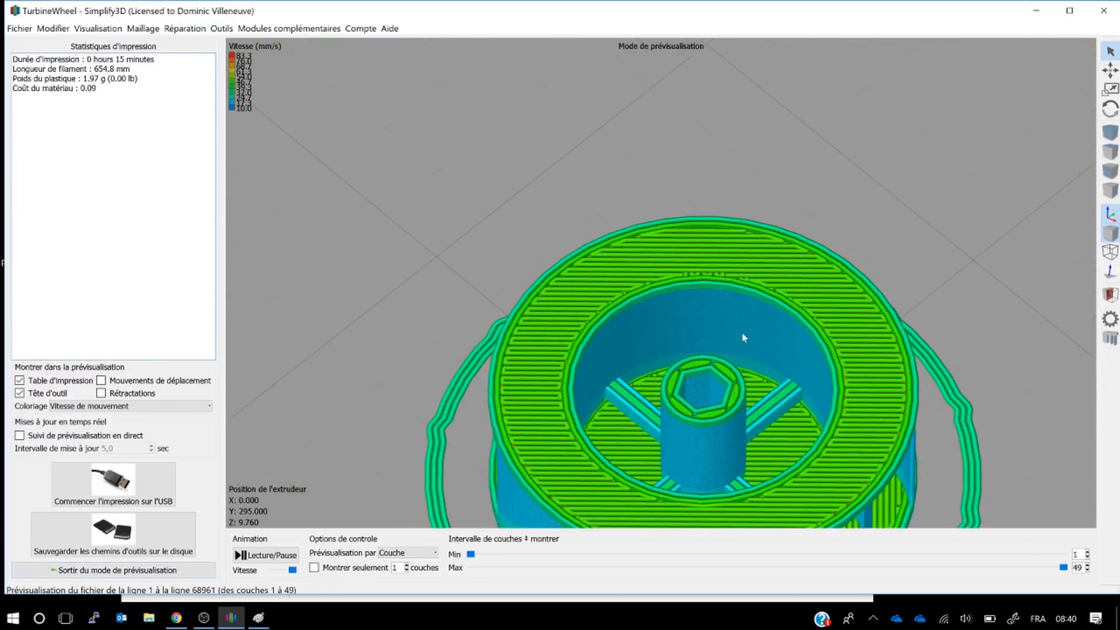
pyautogui.moveTo(742, 334); pyautogui.dragTo(720, 210, button='middle')
pyautogui.moveTo(768, 263)
pyautogui.mouseDown(button='middle')
pyautogui.moveTo(774, 82)
pyautogui.moveTo(756, 288)
pyautogui.moveTo(726, 414)
pyautogui.mouseUp(button='middle')
pyautogui.scroll(3, 752, 301)
pyautogui.scroll(3, 752, 301)
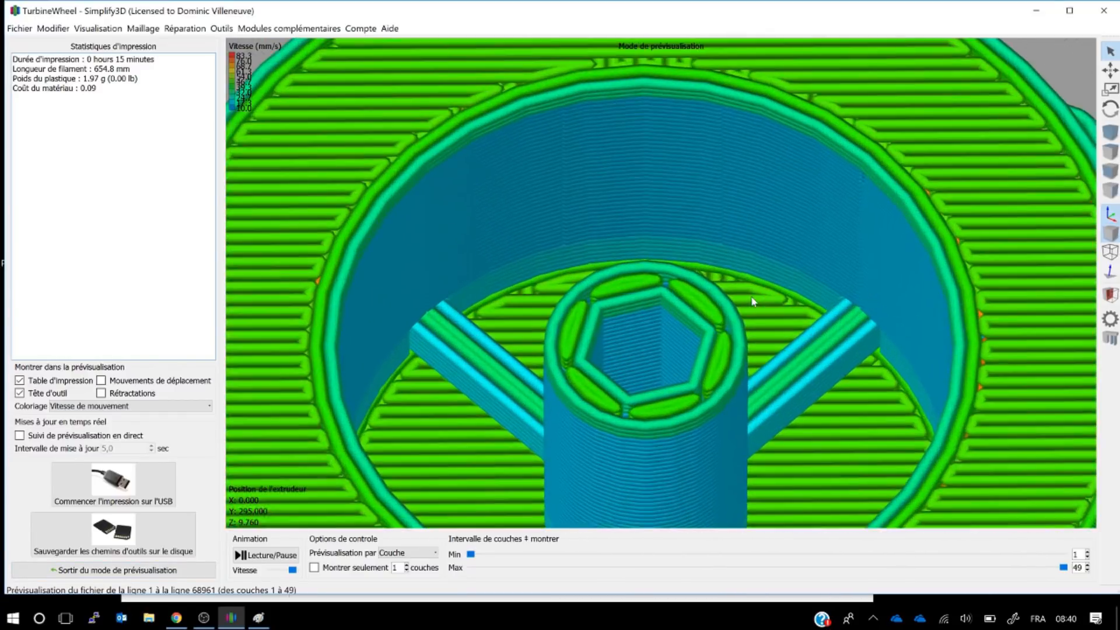
# Limit the preview to layers 1 to 7 to examine the spokes and thin blades, and exit the preview.
pyautogui.moveTo(1063, 567); pyautogui.dragTo(906, 567)
pyautogui.moveTo(765, 558); pyautogui.dragTo(519, 536)
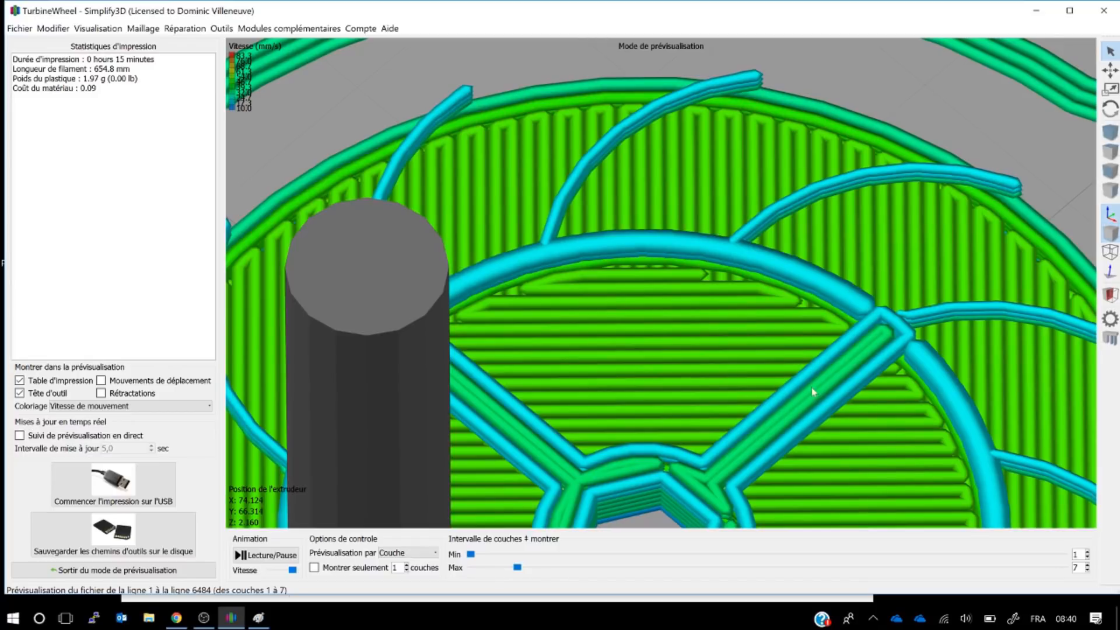
pyautogui.click(130, 570)
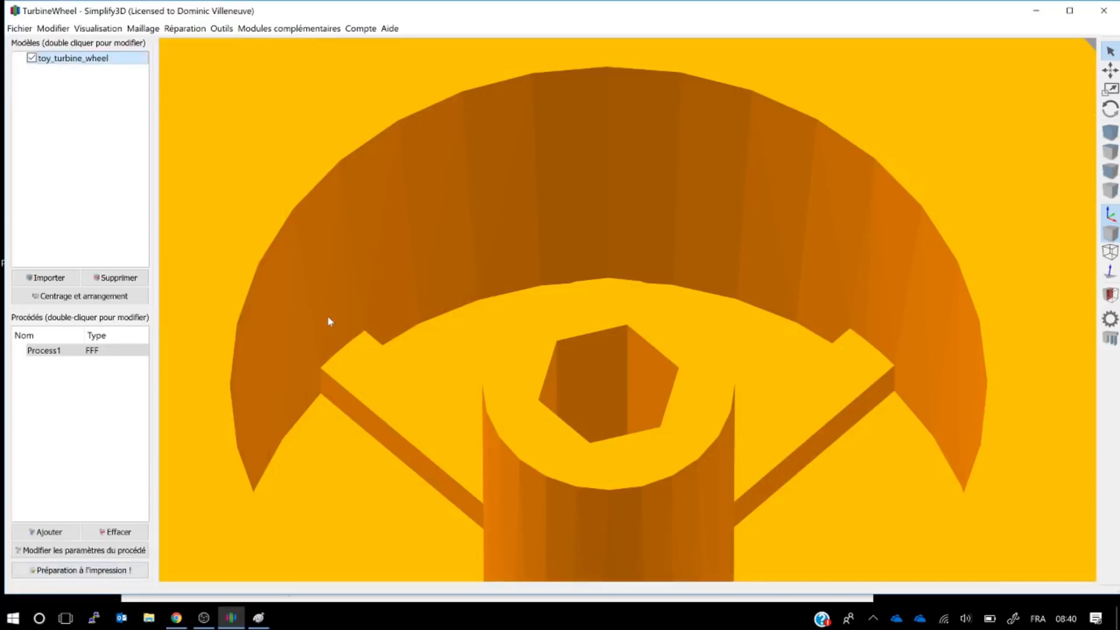
# Reopen Process1, set the internal thin wall type to "Autoriser un remplissage en mur simple", and accept the settings.
pyautogui.doubleClick(71, 350)
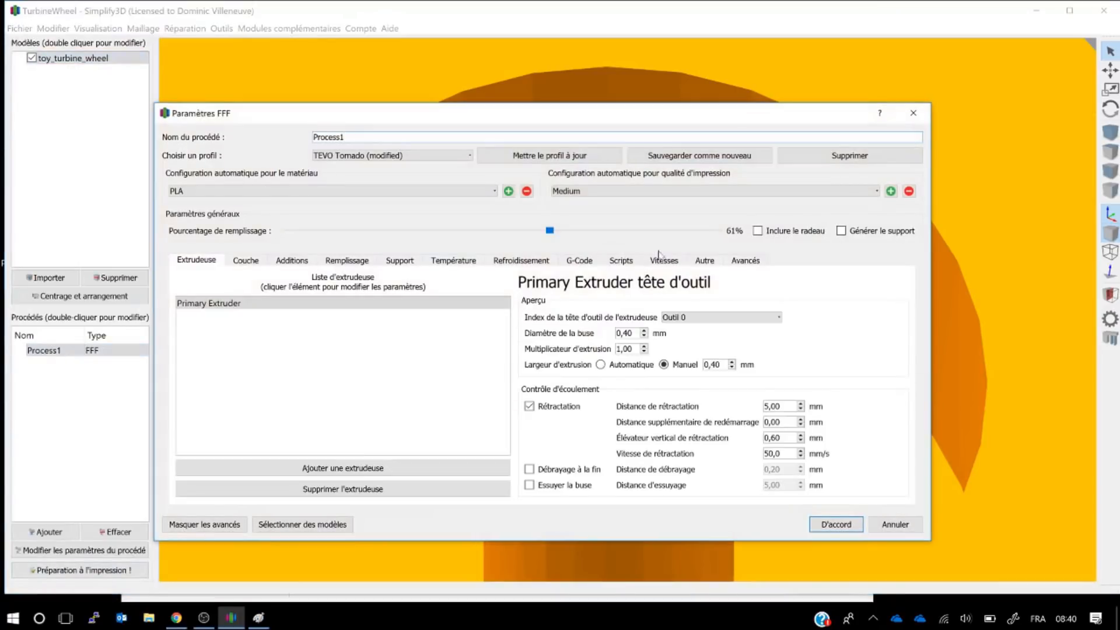
pyautogui.click(738, 259)
pyautogui.click(363, 369)
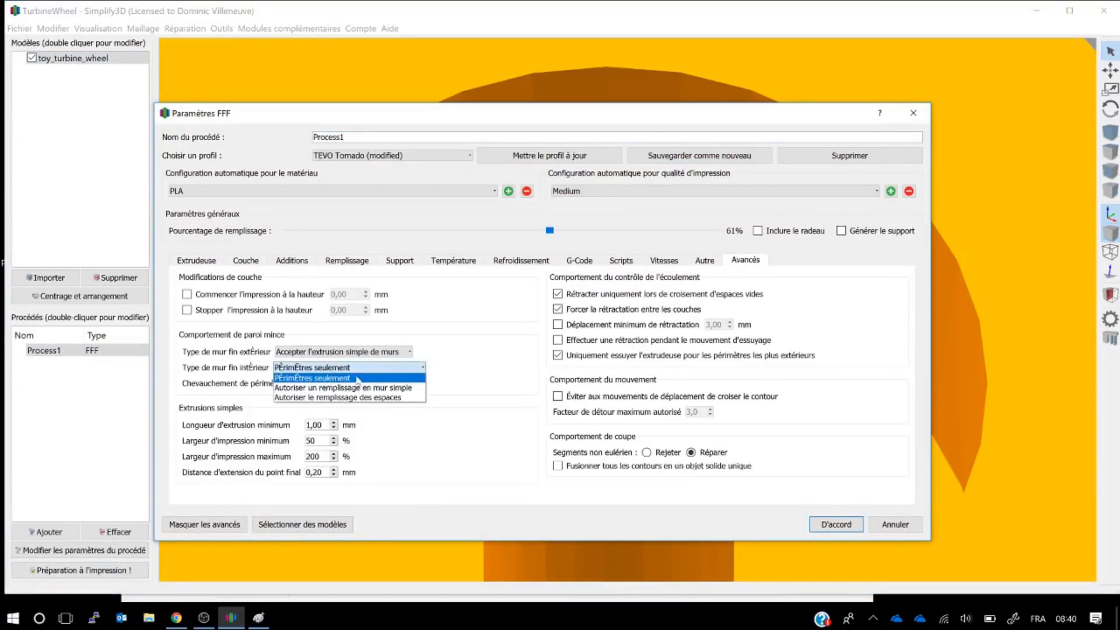
pyautogui.click(352, 395)
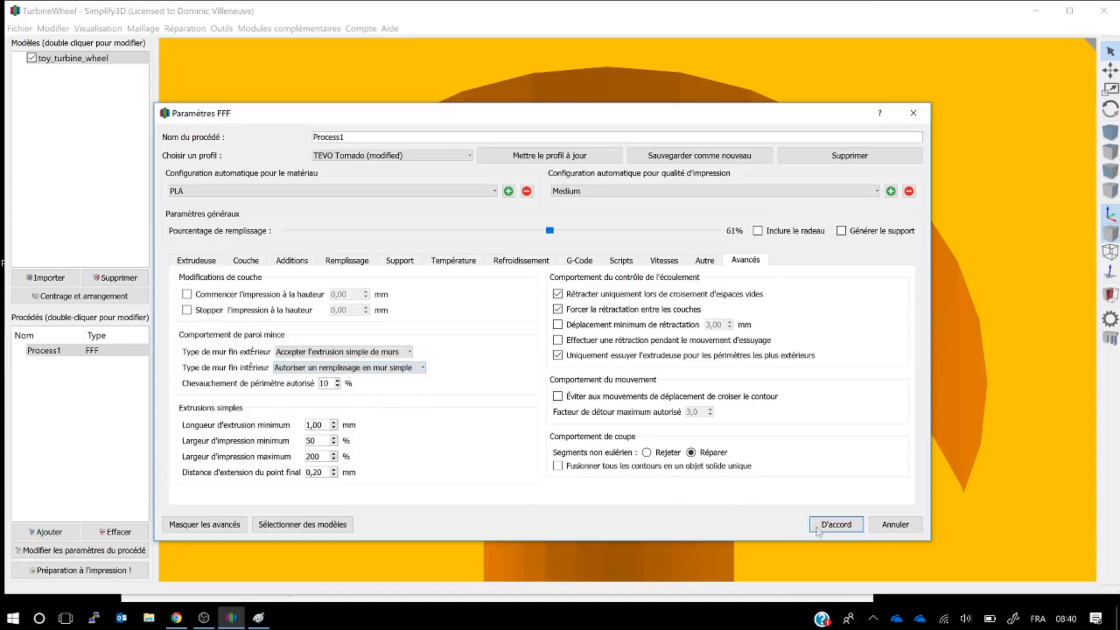
pyautogui.click(836, 524)
# Preview the sliced turbine wheel, limit it to layers 1 to 7 to examine how the spokes are filled, and exit the preview.
pyautogui.click(133, 570)
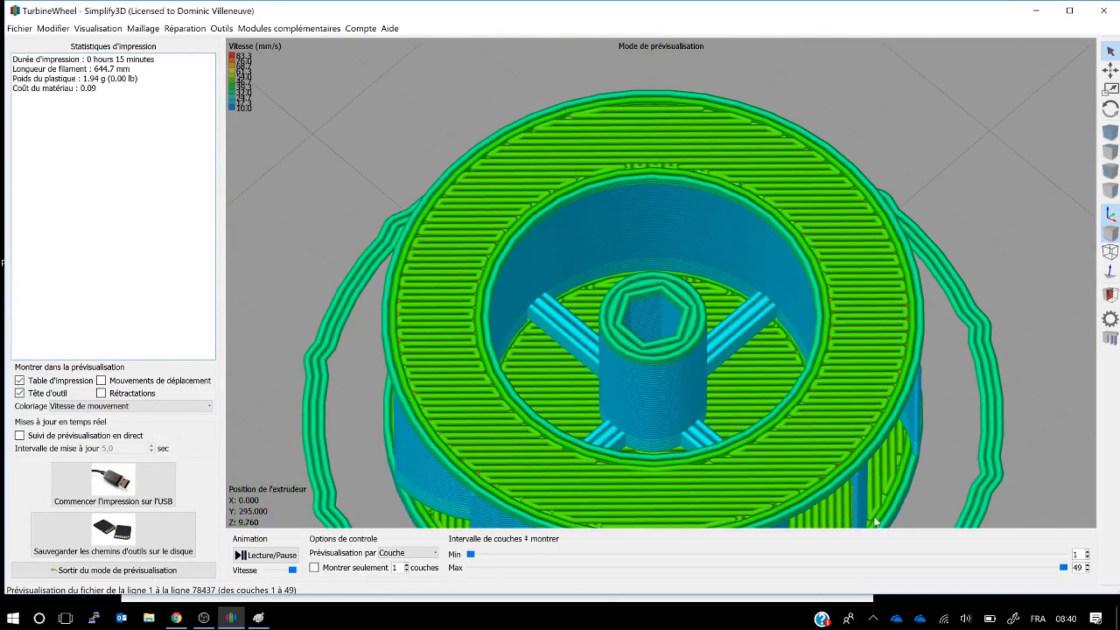
pyautogui.scroll(3, 737, 336)
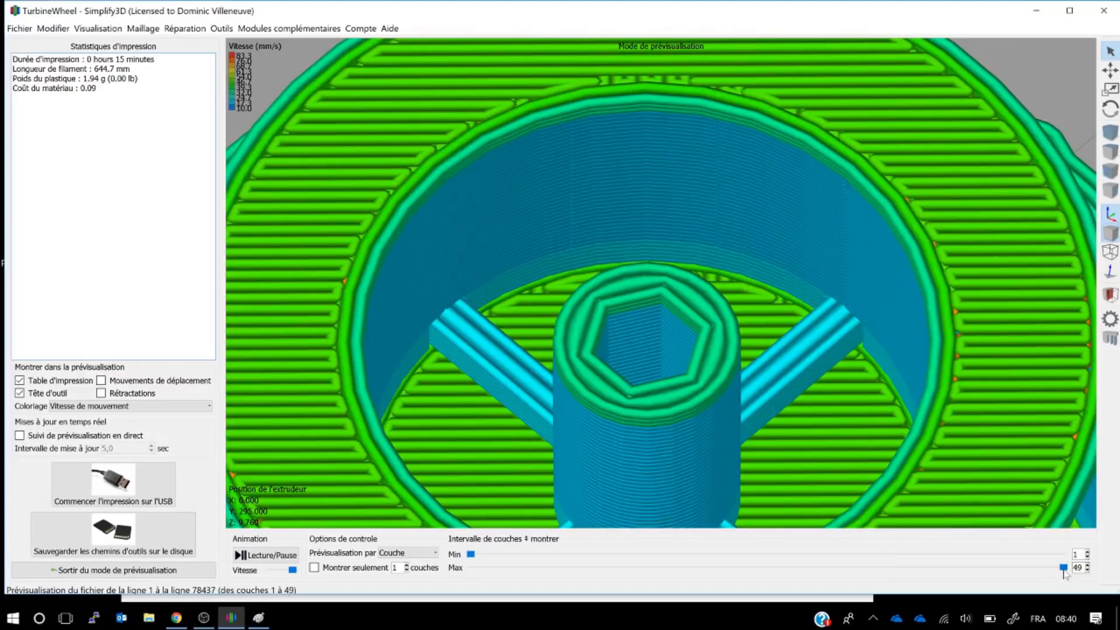
pyautogui.moveTo(1063, 567); pyautogui.dragTo(921, 567)
pyautogui.moveTo(811, 554); pyautogui.dragTo(590, 533)
pyautogui.moveTo(491, 520); pyautogui.dragTo(516, 515)
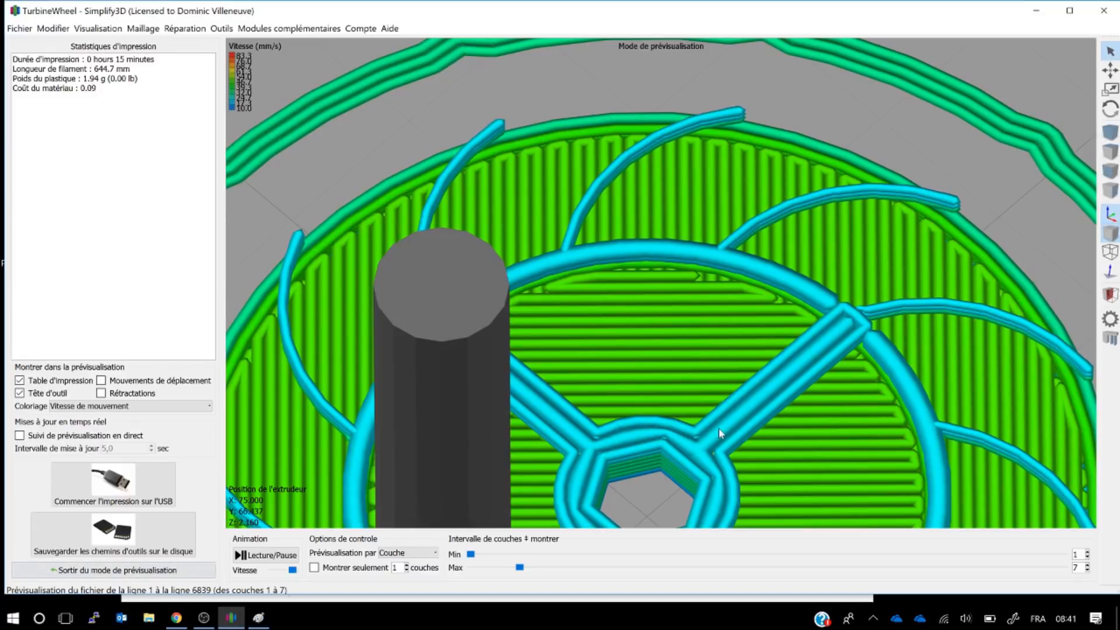
pyautogui.click(170, 571)
# Reopen Process1, set the internal thin wall type to "Autoriser le remplissage des espaces", and accept the settings.
pyautogui.doubleClick(41, 350)
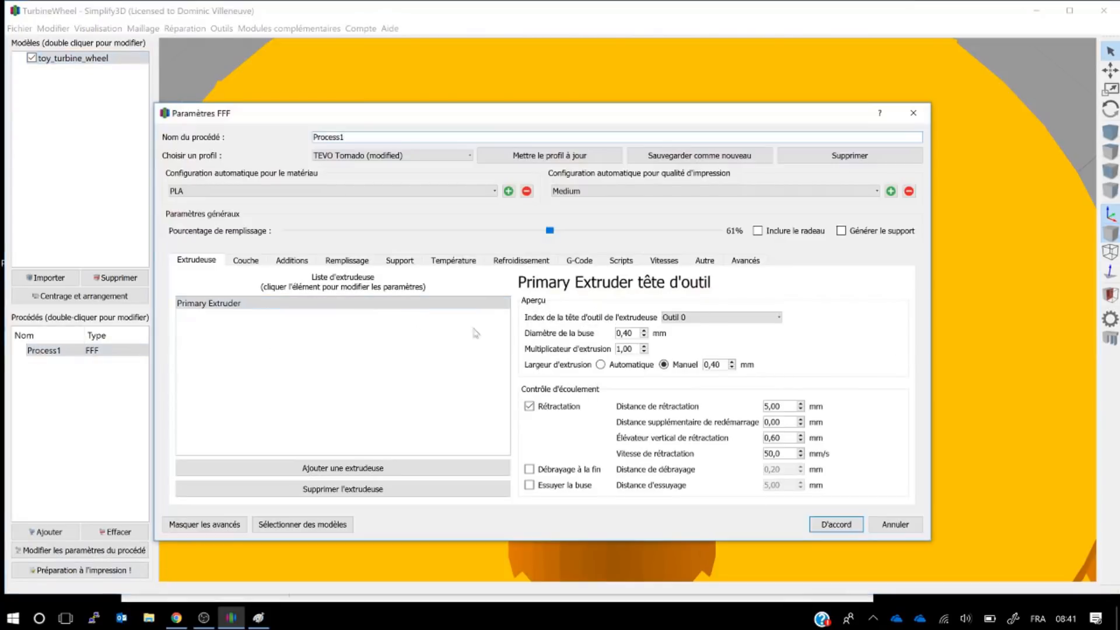
pyautogui.click(746, 260)
pyautogui.click(350, 367)
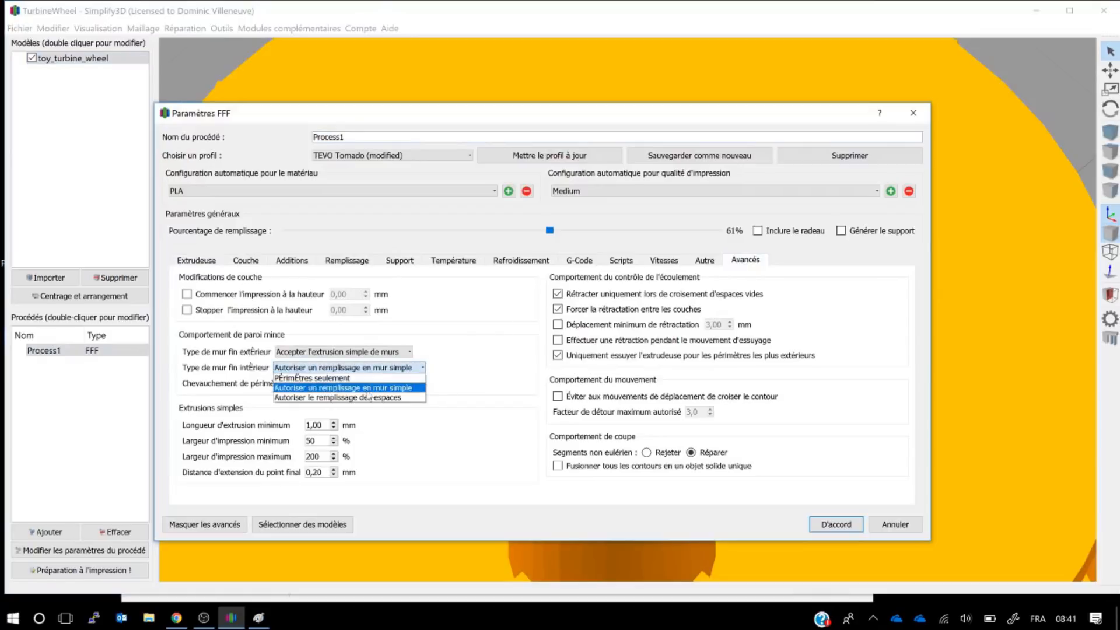
pyautogui.click(333, 399)
pyautogui.click(836, 524)
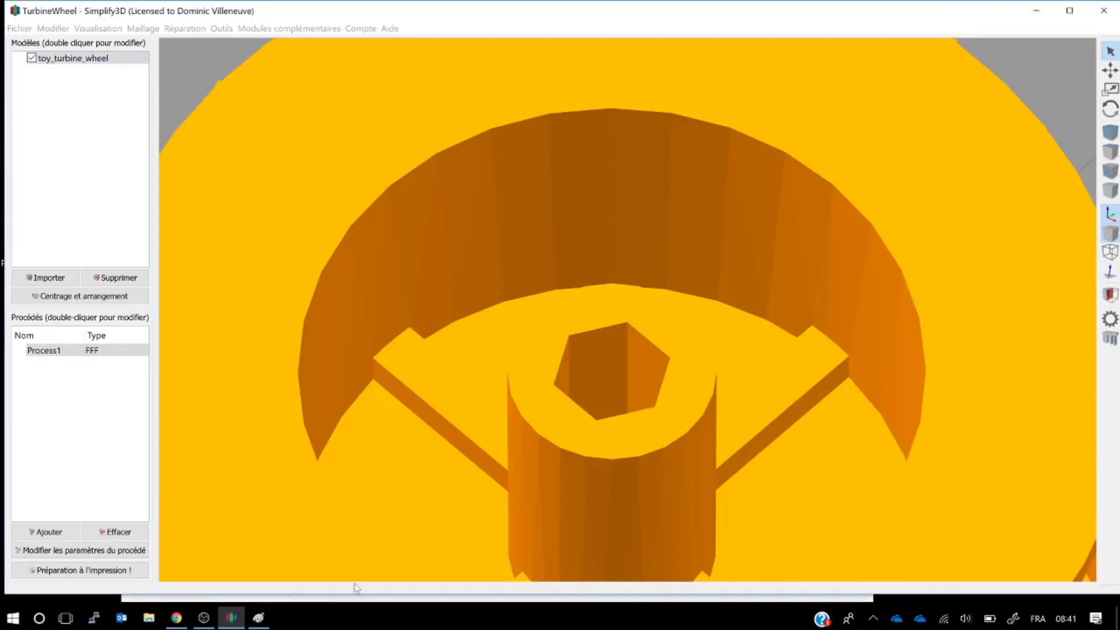
# Preview the sliced wheel limited to layers 1 to 6 to examine the gap fill in the spokes and hub, and exit.
pyautogui.click(104, 570)
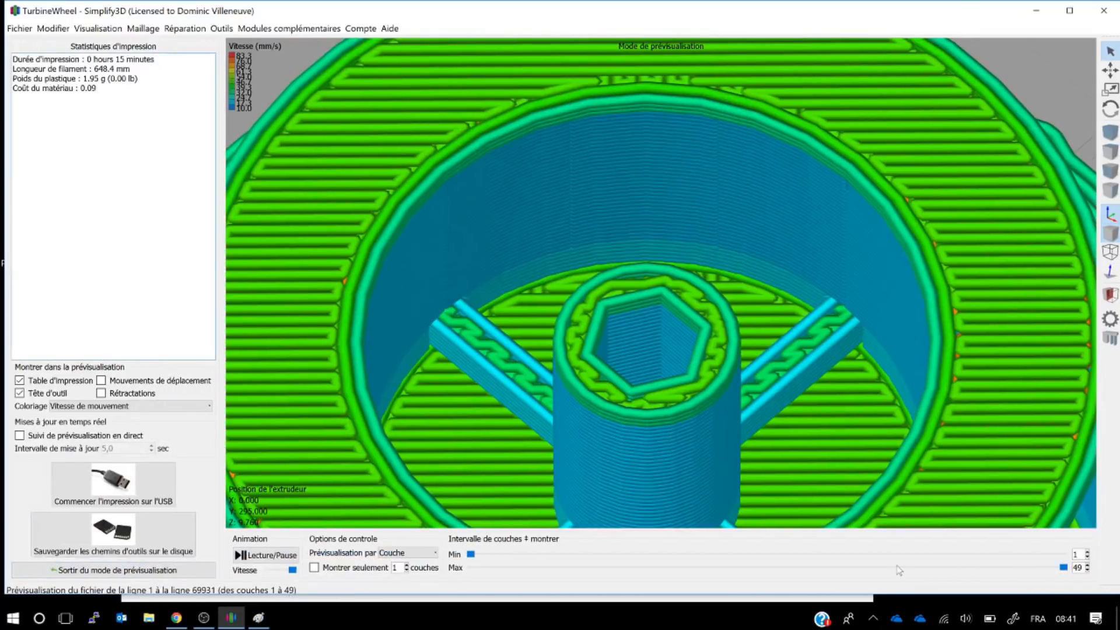
pyautogui.moveTo(1063, 567); pyautogui.dragTo(734, 566)
pyautogui.moveTo(634, 539); pyautogui.dragTo(511, 530)
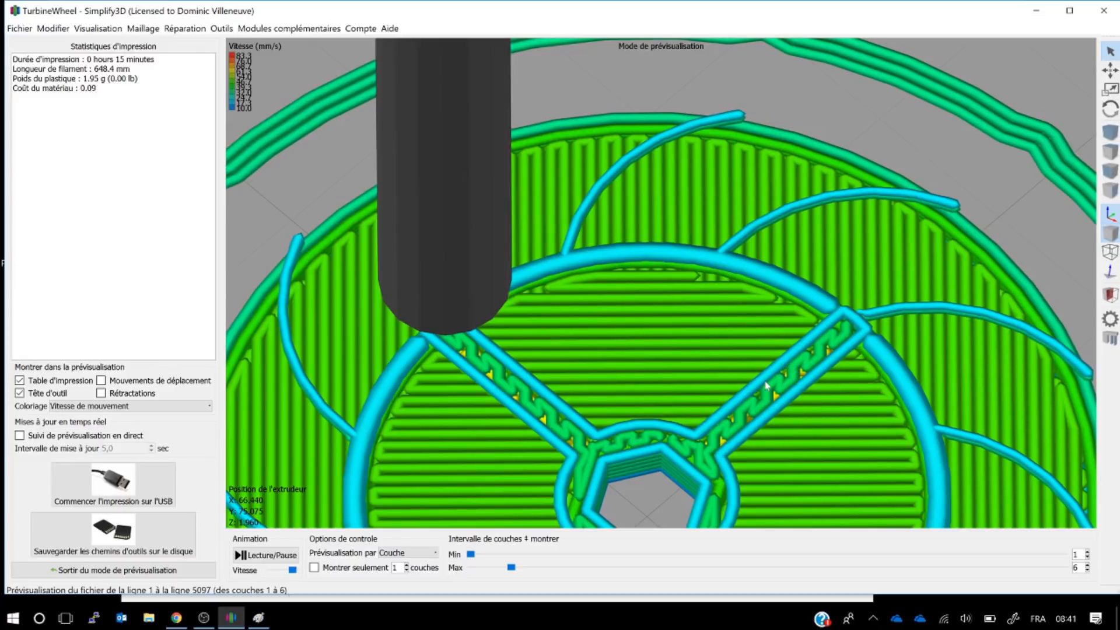
pyautogui.click(156, 570)
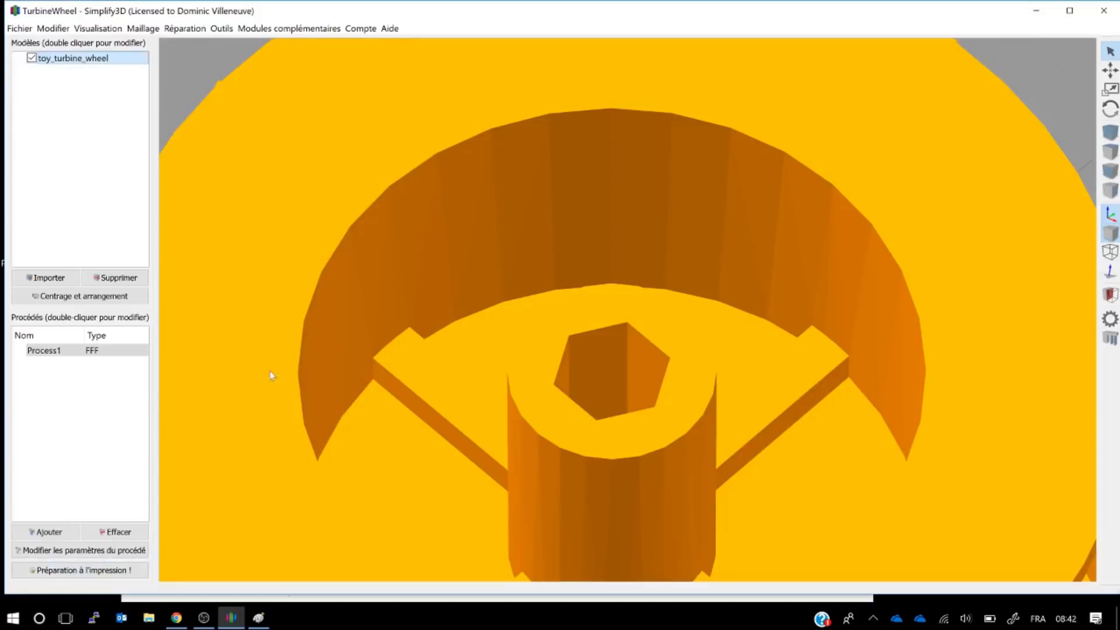
# Set Process1's internal thin wall type back to "Autoriser un remplissage en mur simple" and accept the settings.
pyautogui.doubleClick(60, 353)
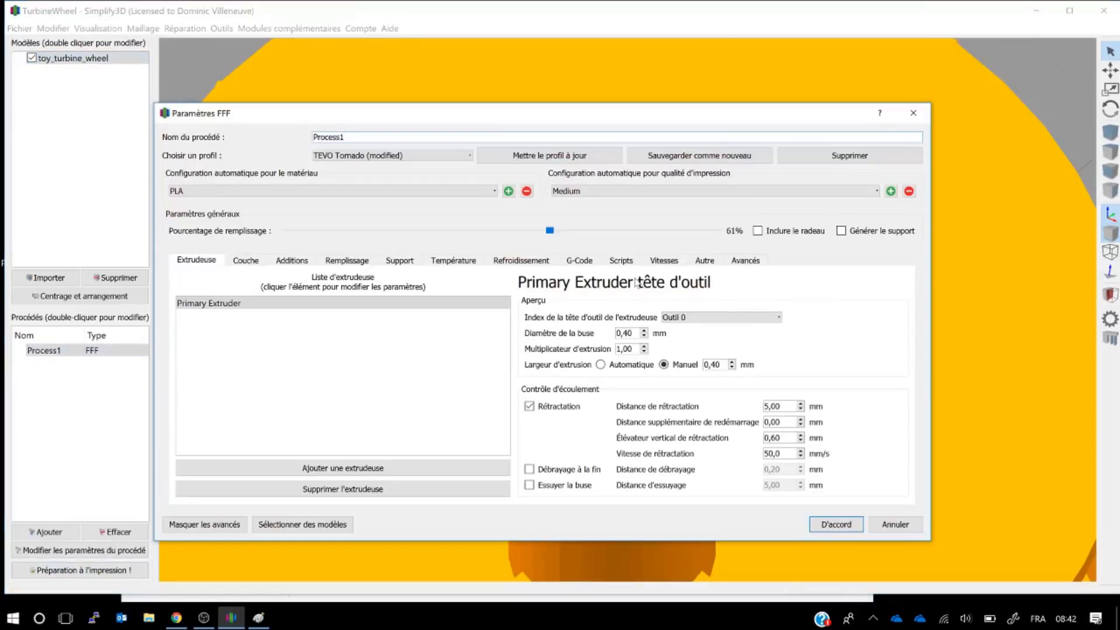
pyautogui.click(743, 262)
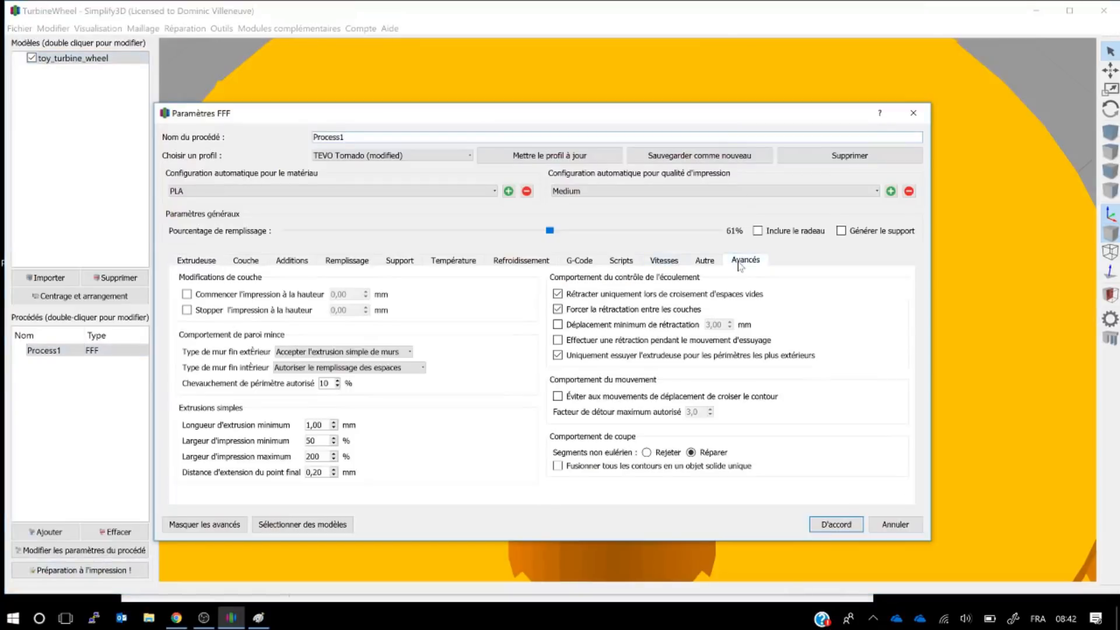
pyautogui.click(401, 369)
pyautogui.click(344, 387)
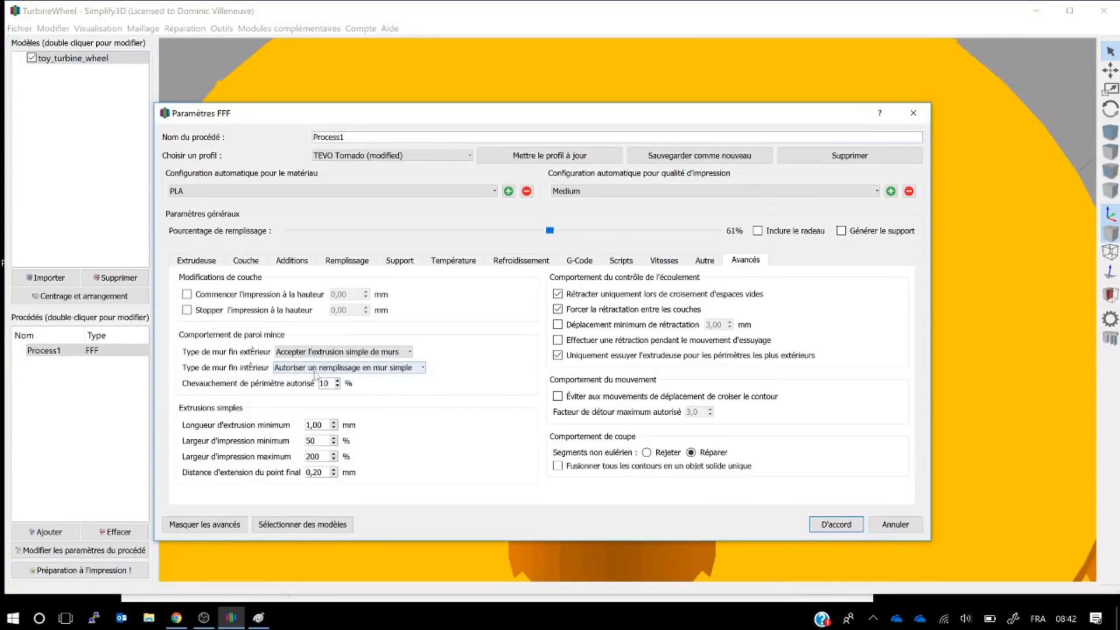
pyautogui.click(836, 527)
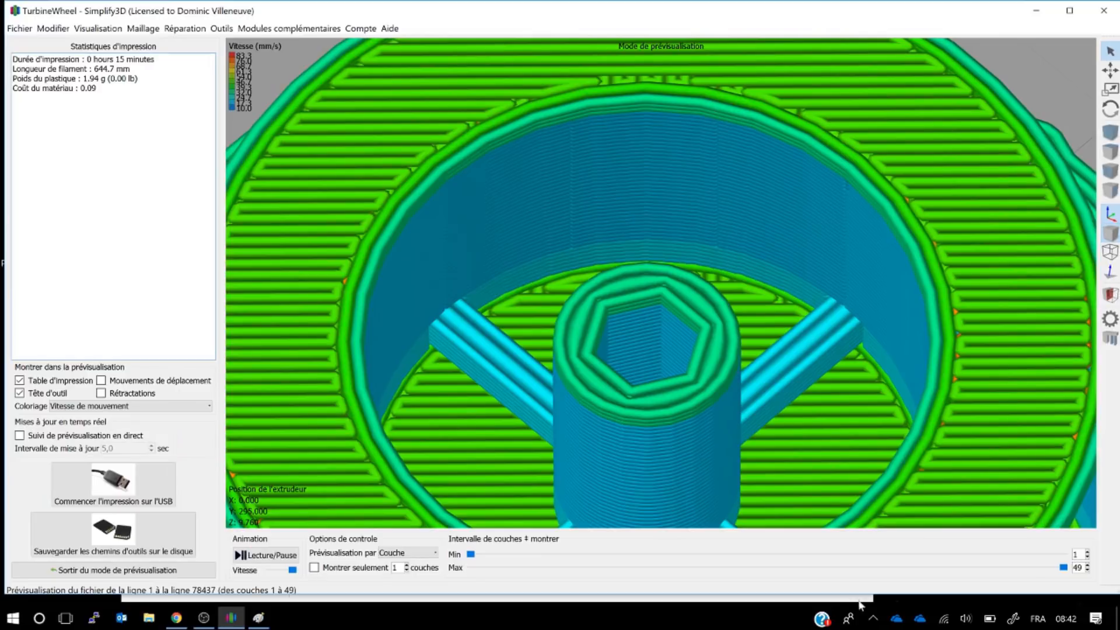
# Limit the new preview to layers 1 to 6 to examine the single-wall fill inside the spokes, and exit the preview.
pyautogui.moveTo(1069, 572); pyautogui.dragTo(954, 567)
pyautogui.moveTo(873, 568); pyautogui.dragTo(506, 545)
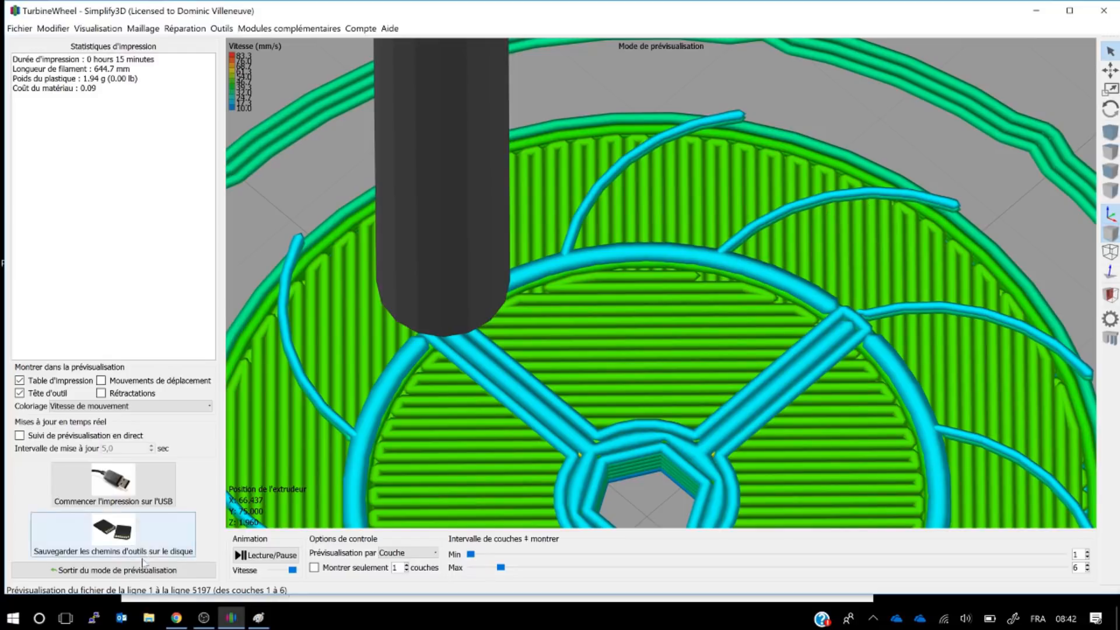
pyautogui.click(117, 570)
# Reopen Process1, set the external thin wall type to "Périmètres seulement", and accept the settings.
pyautogui.doubleClick(45, 350)
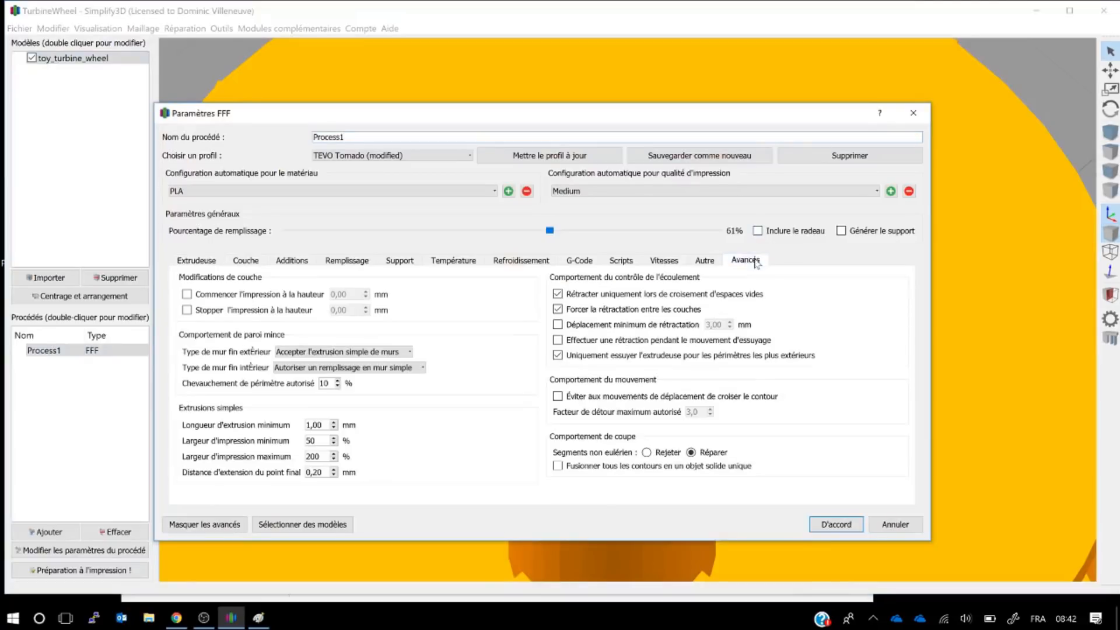
pyautogui.click(758, 260)
pyautogui.click(362, 351)
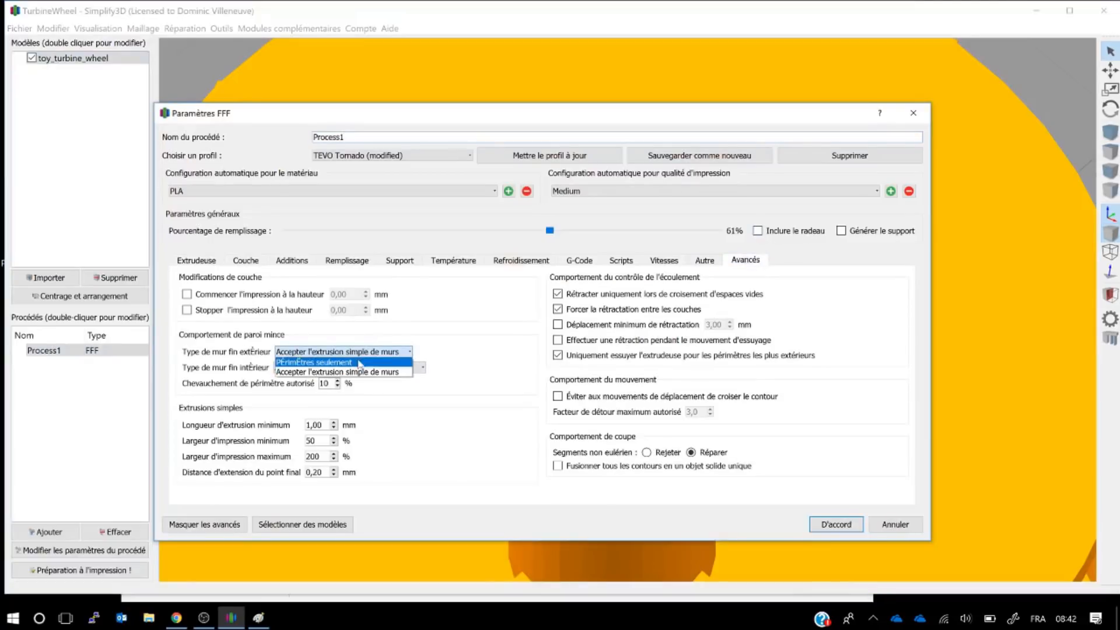
pyautogui.click(329, 363)
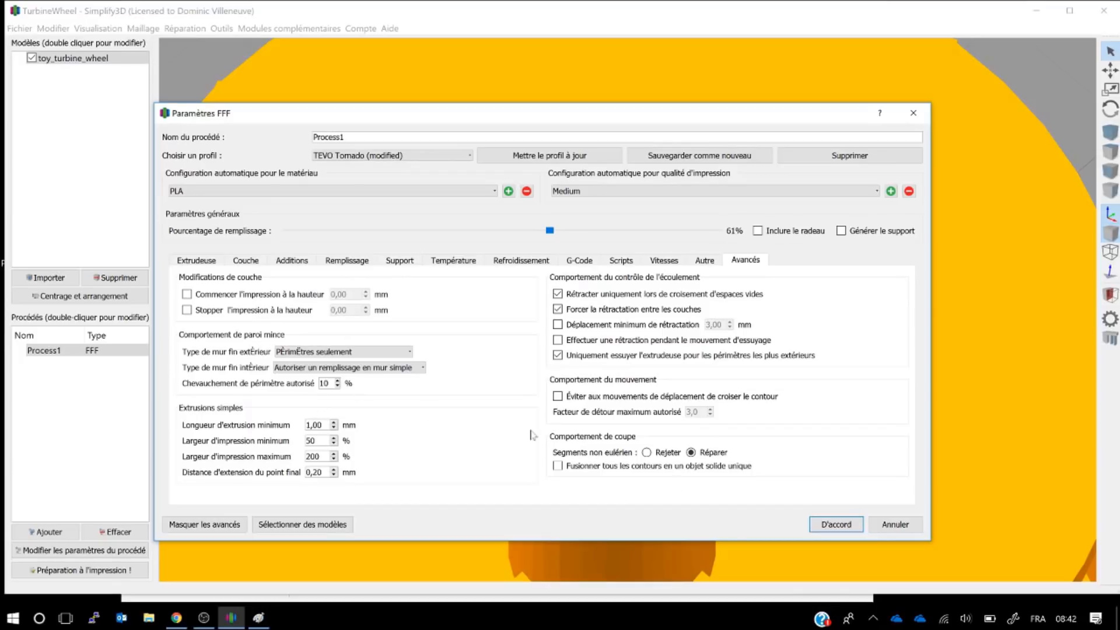
pyautogui.click(853, 527)
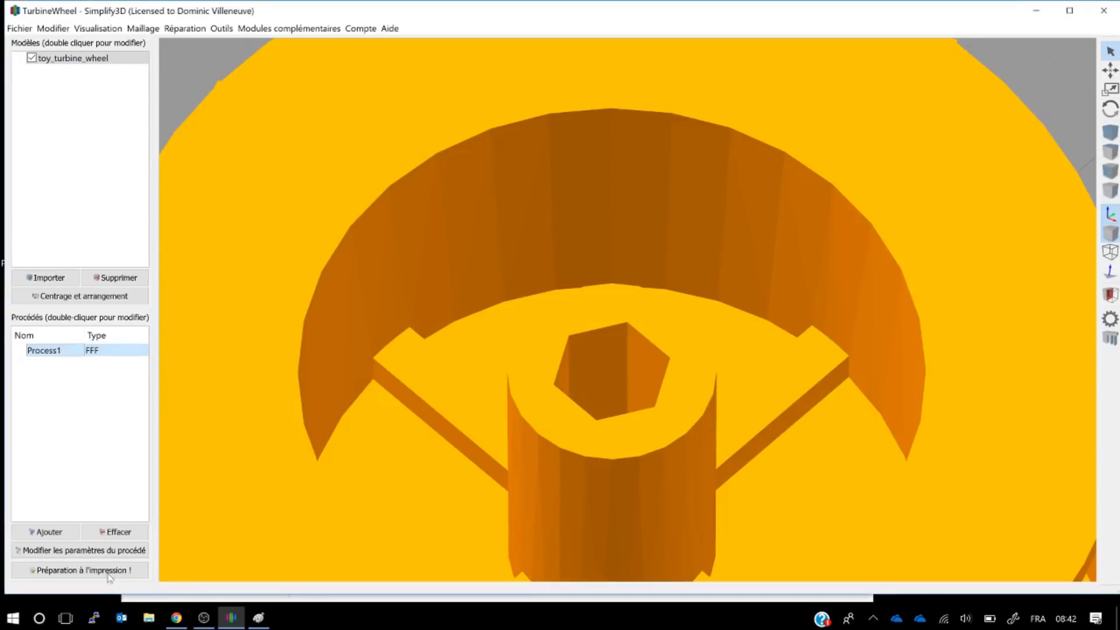
# Preview the sliced wheel limited to layers 1 to 29 to check whether the thin blades are printed, and exit the preview.
pyautogui.click(80, 570)
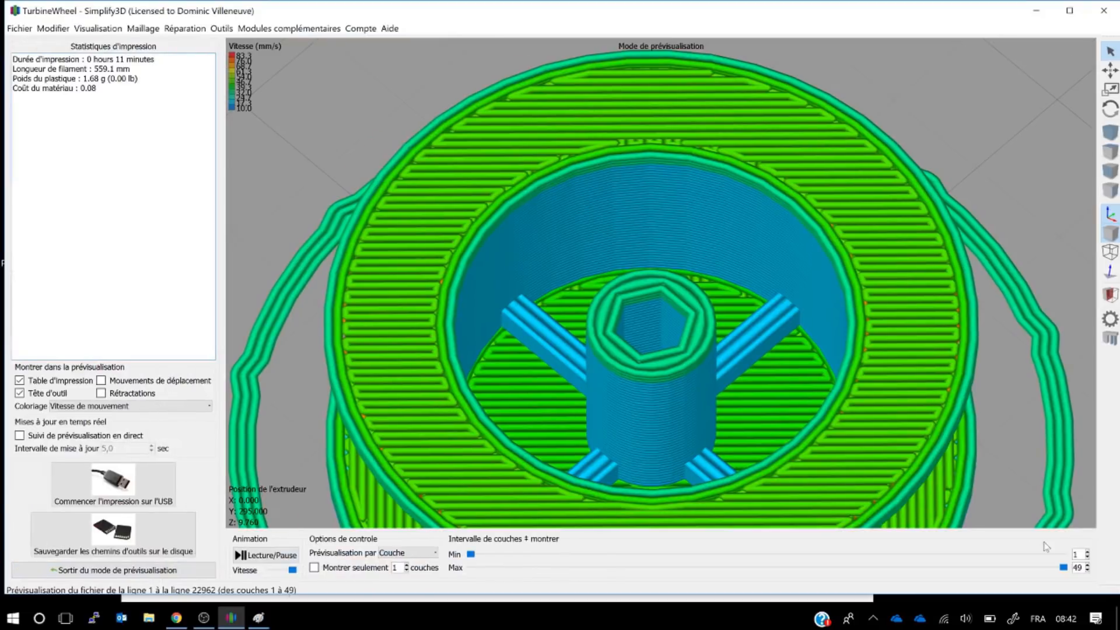
pyautogui.moveTo(1062, 567); pyautogui.dragTo(814, 564)
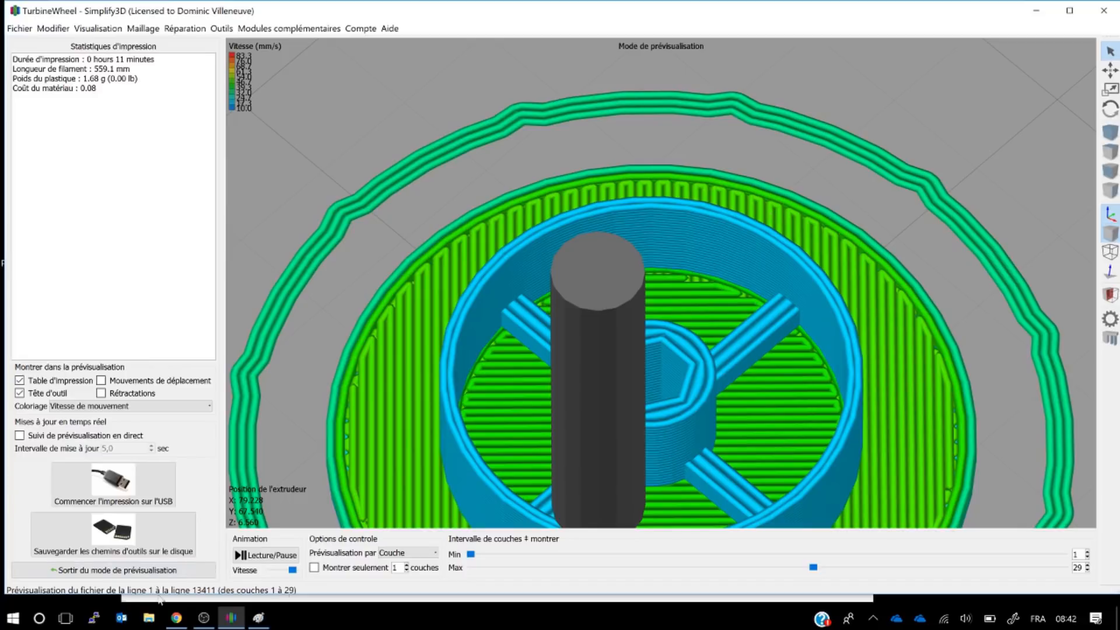
pyautogui.click(133, 571)
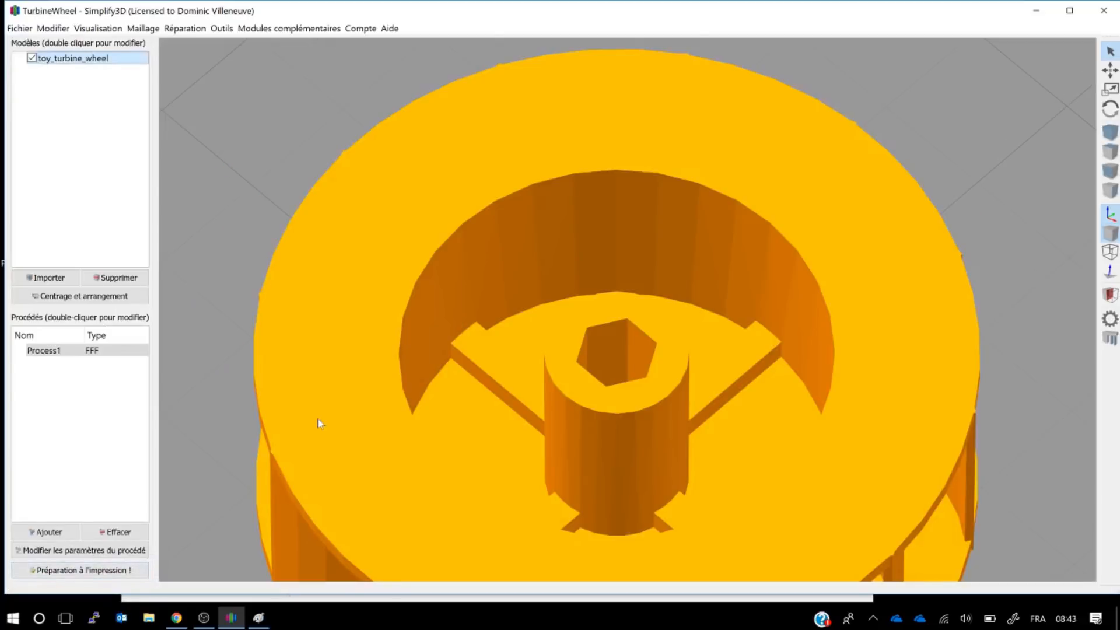